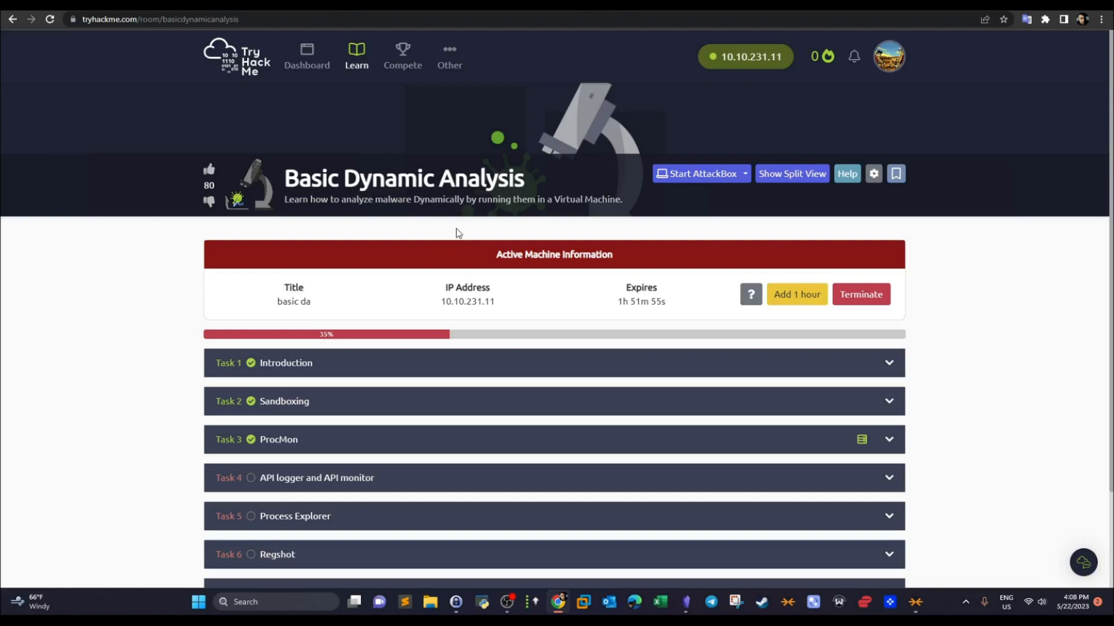
Step: Look through the Malware Analysis video playlist on YouTube and return to the Basic Dynamic Analysis room on TryHackMe
{"action": "left_click_drag", "start_coordinate": [284, 180], "coordinate": [532, 180]}
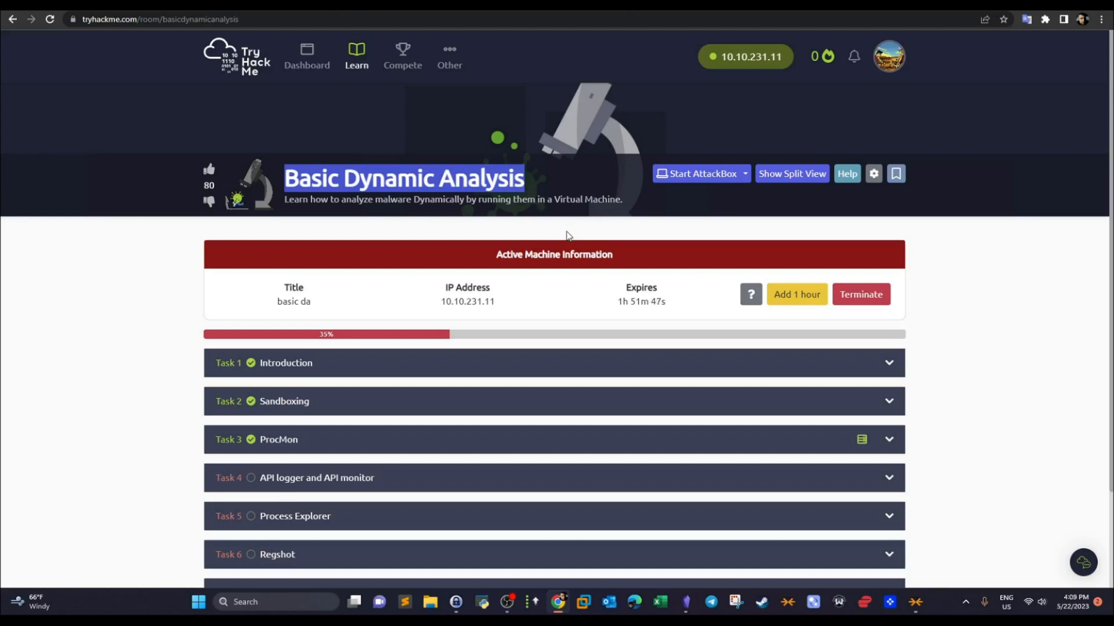
{"action": "left_click", "coordinate": [284, 5]}
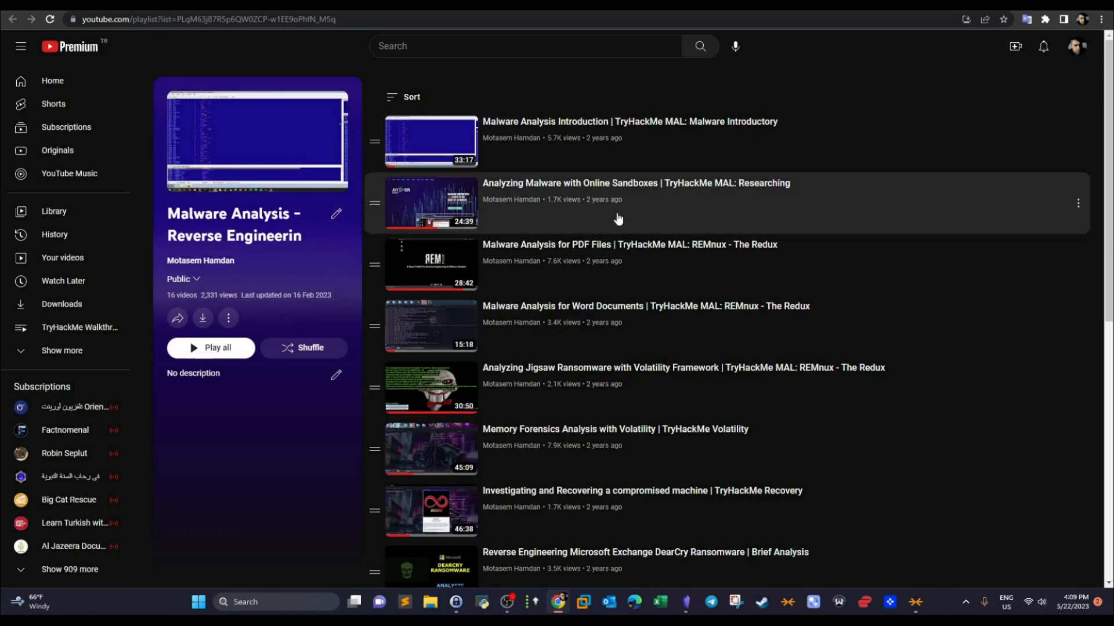
{"action": "scroll", "coordinate": [618, 218], "scroll_direction": "down", "scroll_amount": 9}
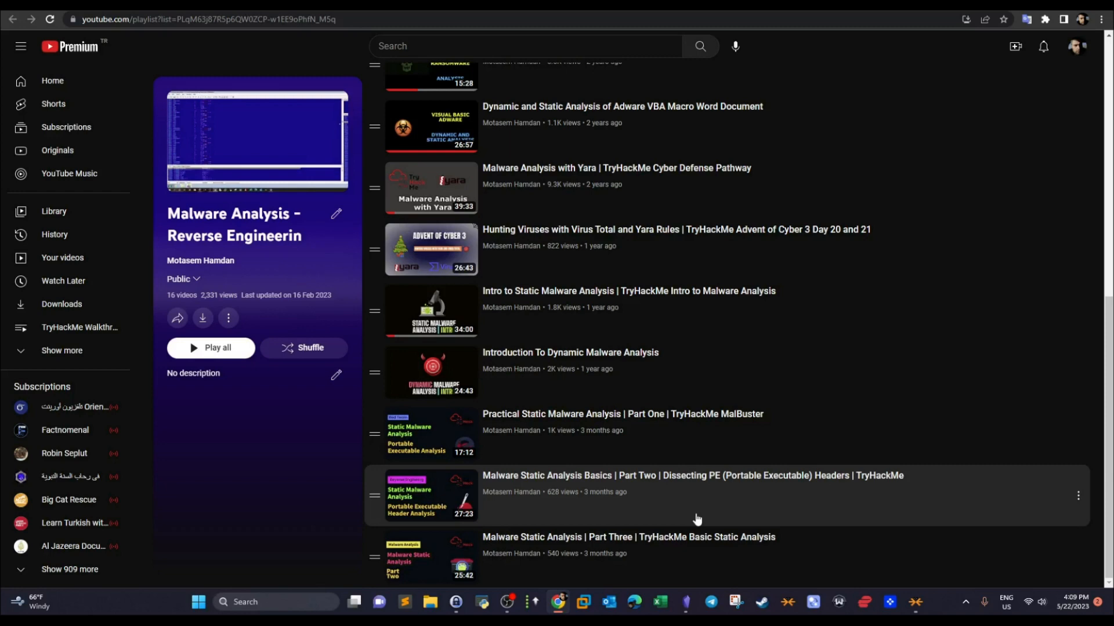
{"action": "scroll", "coordinate": [697, 518], "scroll_direction": "up", "scroll_amount": 5}
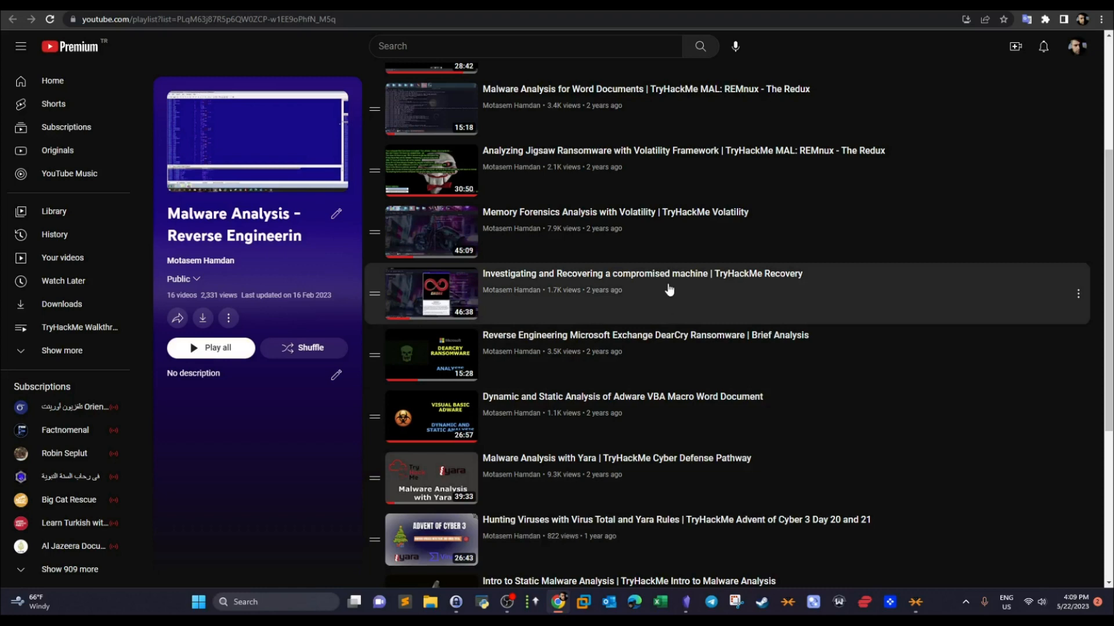
{"action": "scroll", "coordinate": [669, 289], "scroll_direction": "up", "scroll_amount": 4}
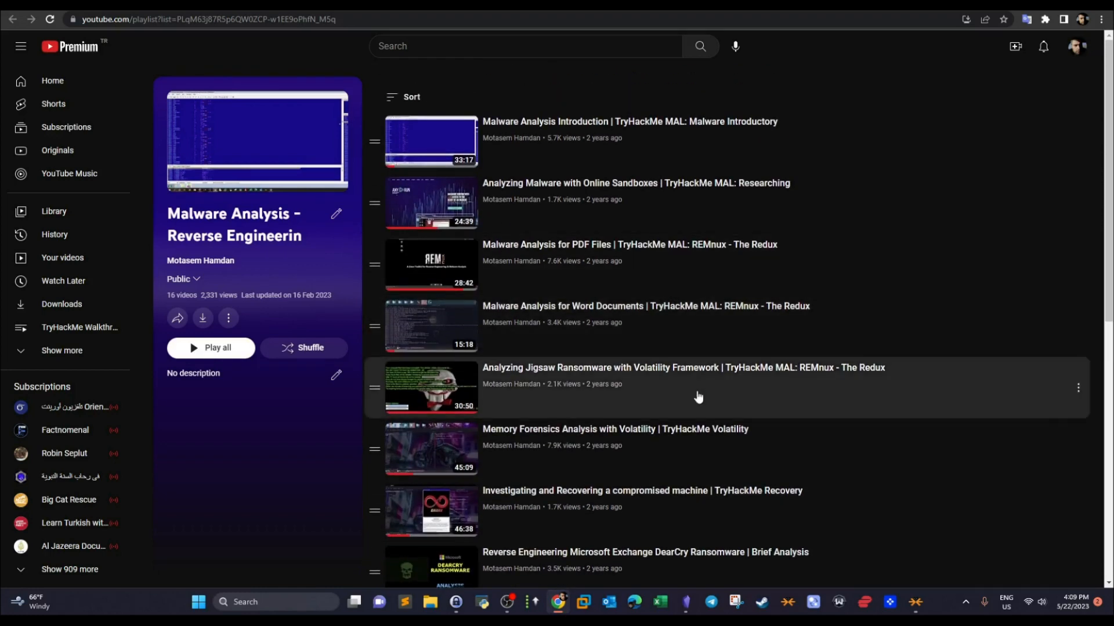
{"action": "left_click", "coordinate": [592, 5]}
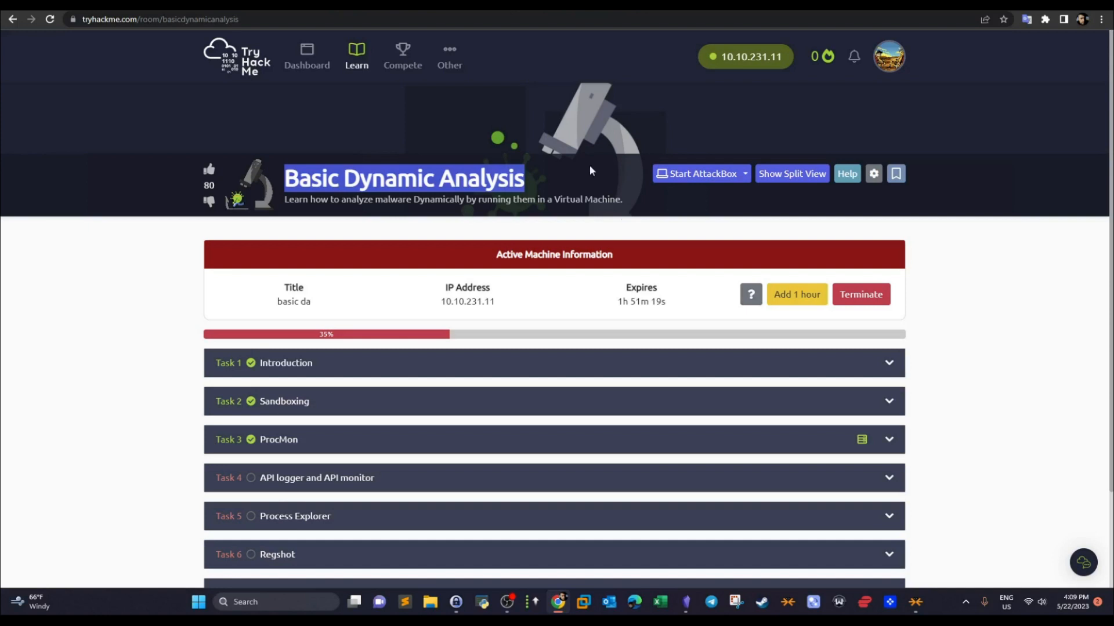
Step: Highlight "Dynamic Analysis" in the room title and view the start of the Task 2 Sandboxing text
{"action": "left_click", "coordinate": [393, 174]}
{"action": "left_click_drag", "start_coordinate": [340, 179], "coordinate": [551, 193]}
{"action": "scroll", "coordinate": [550, 194], "scroll_direction": "down", "scroll_amount": 2}
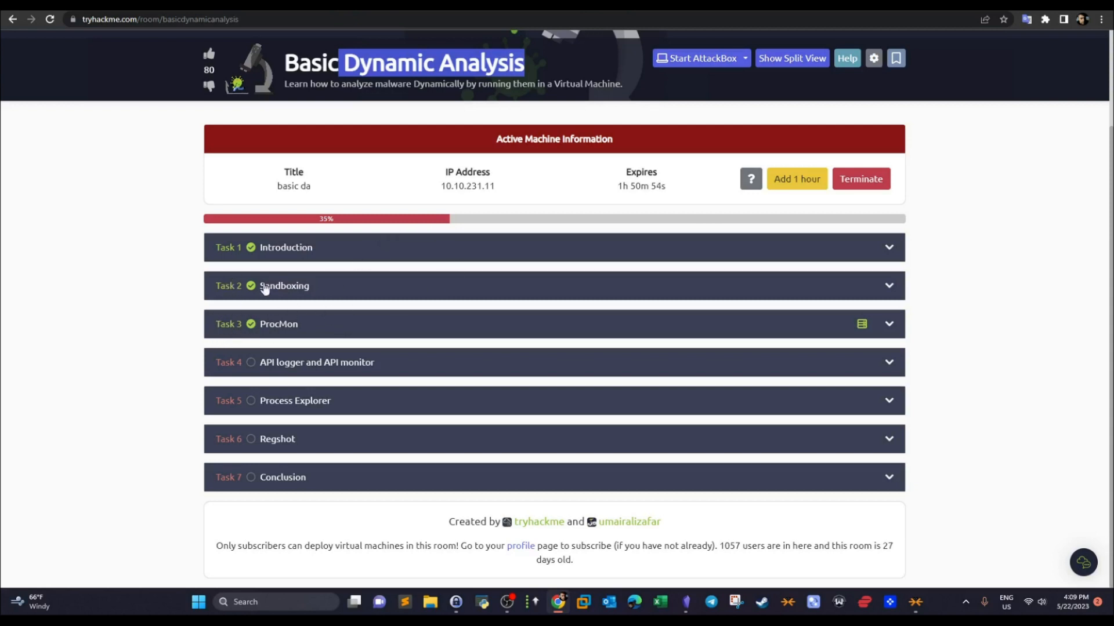
{"action": "left_click", "coordinate": [234, 293]}
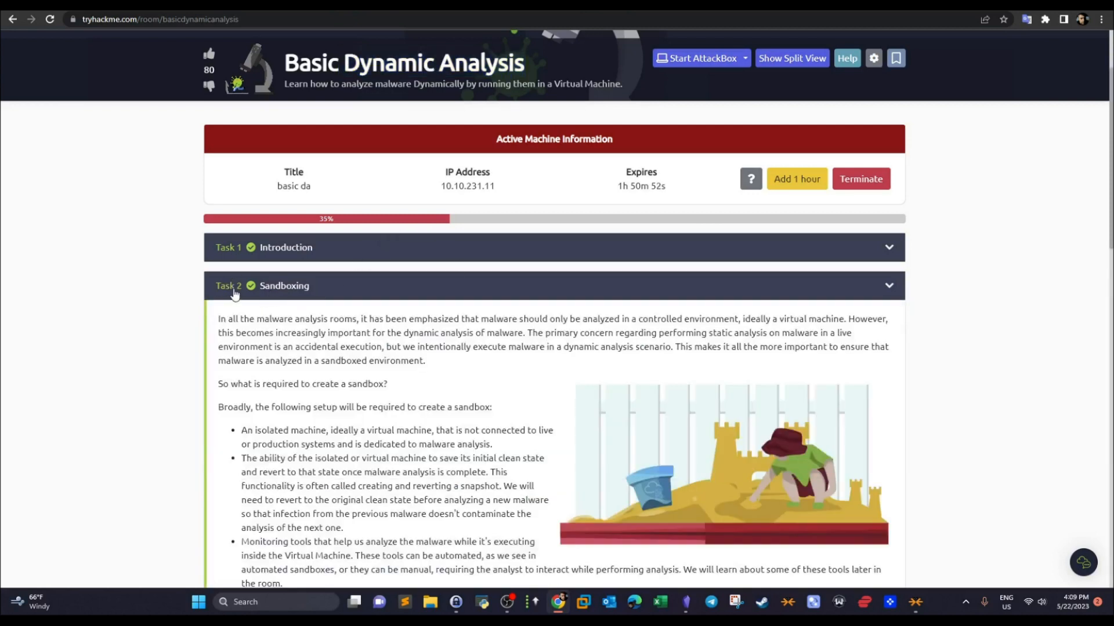
{"action": "left_click", "coordinate": [392, 289]}
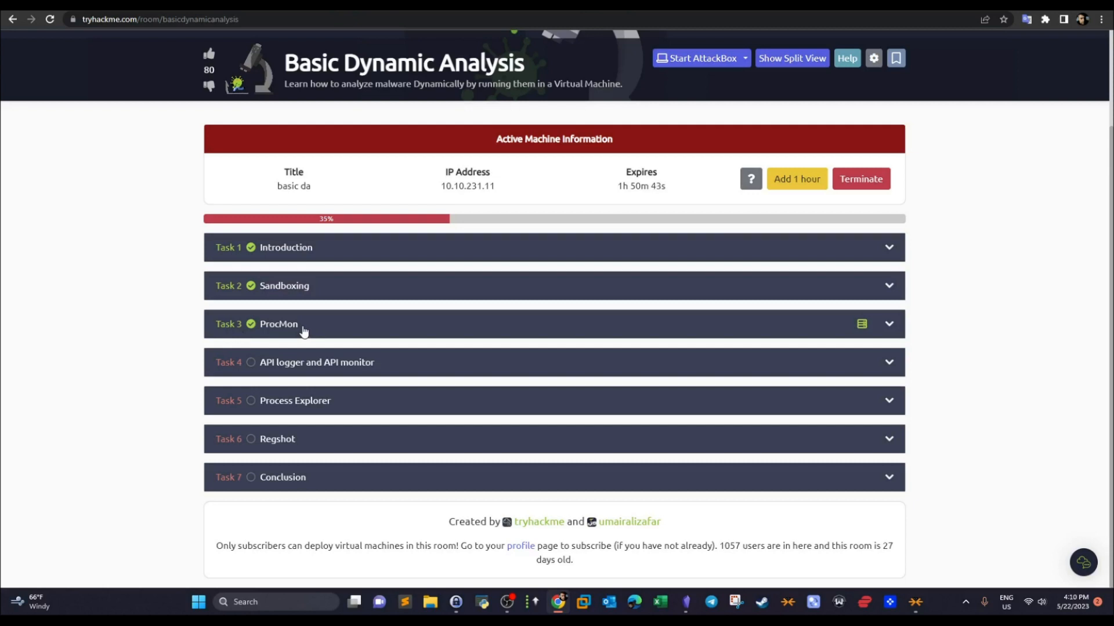
{"action": "scroll", "coordinate": [504, 168], "scroll_direction": "up", "scroll_amount": 2}
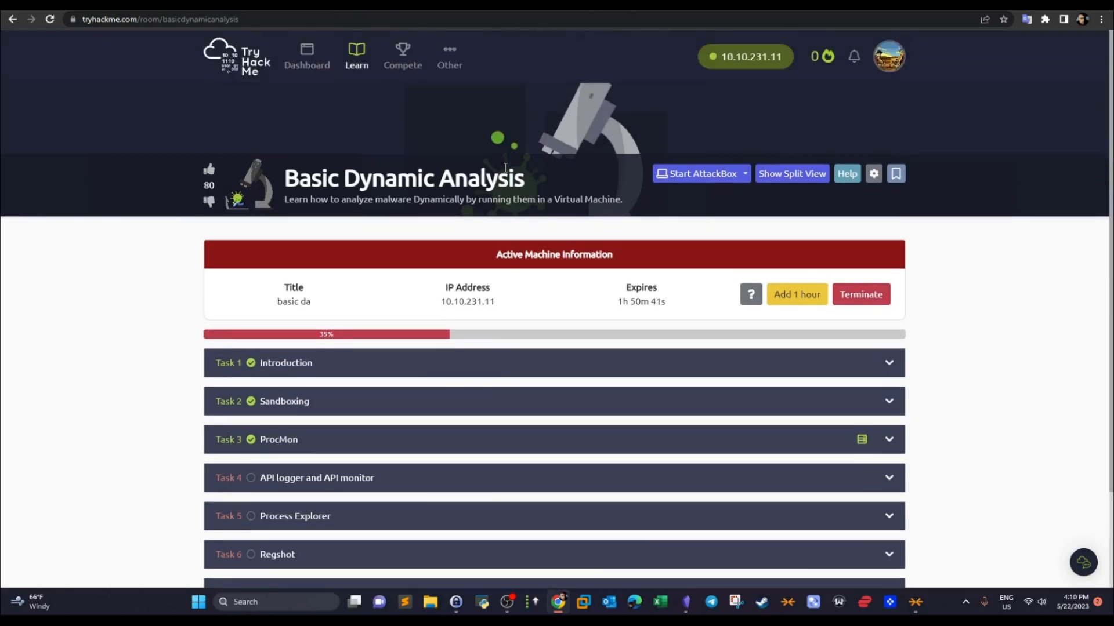
{"action": "left_click_drag", "start_coordinate": [341, 172], "coordinate": [514, 180]}
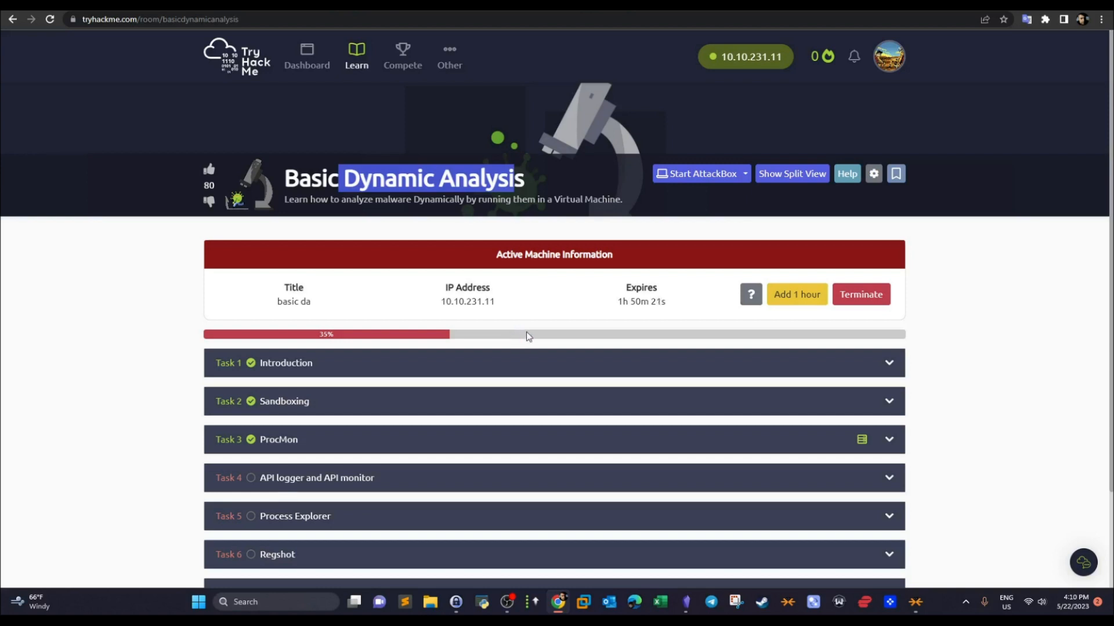
Step: Check the static malware analysis videos at the end of the YouTube playlist and return to the TryHackMe room
{"action": "left_click", "coordinate": [348, 6]}
{"action": "scroll", "coordinate": [566, 335], "scroll_direction": "down", "scroll_amount": 6}
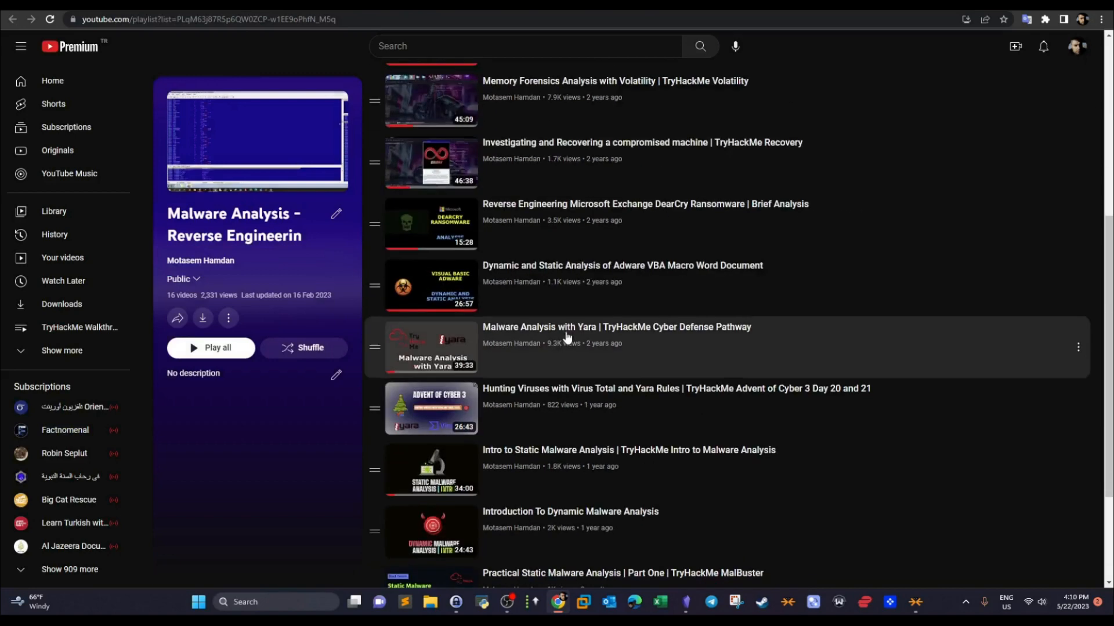
{"action": "scroll", "coordinate": [566, 335], "scroll_direction": "down", "scroll_amount": 3}
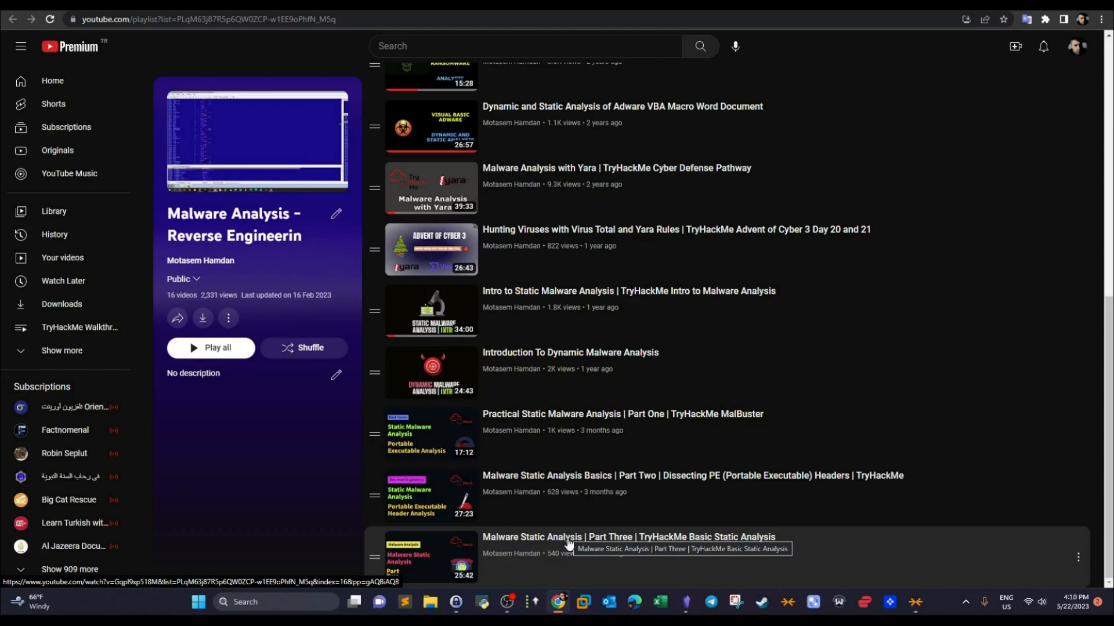
{"action": "left_click", "coordinate": [488, 5]}
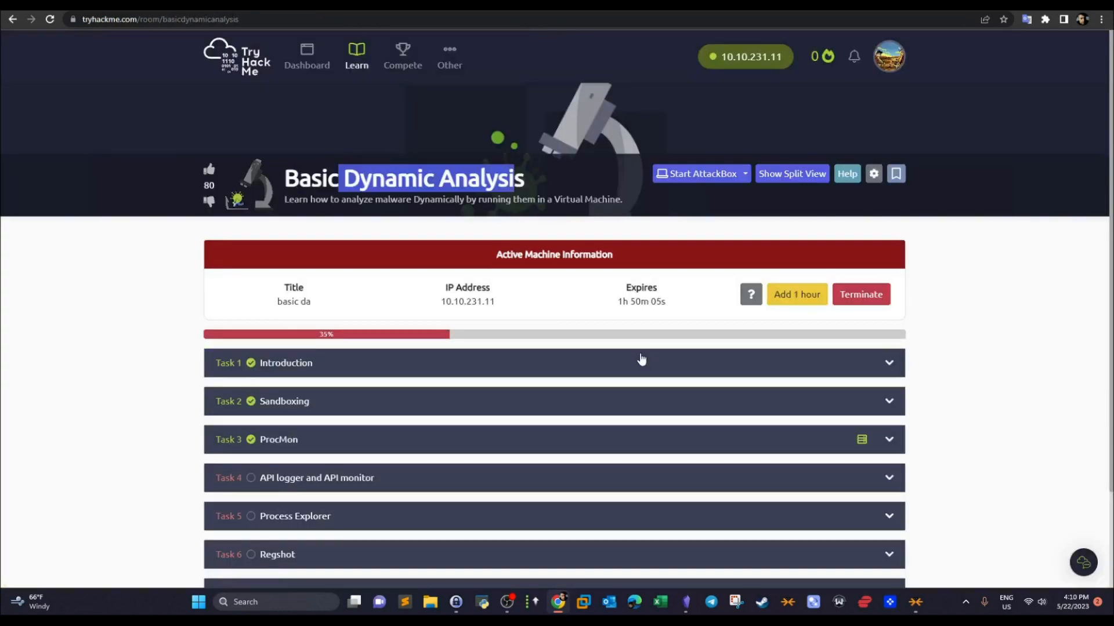
{"action": "left_click", "coordinate": [587, 201]}
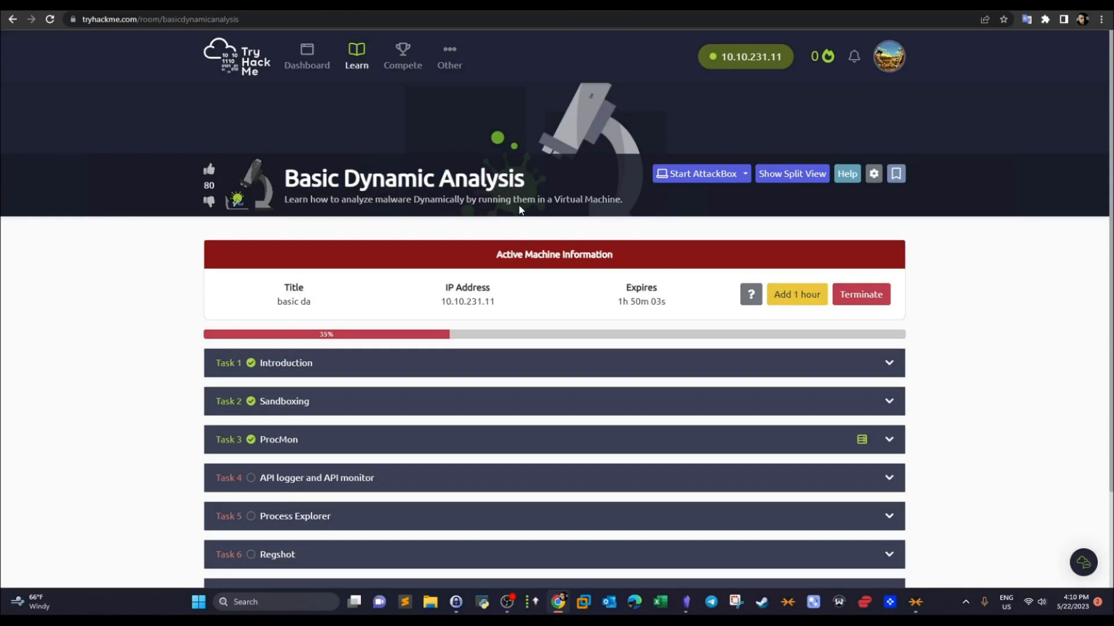
Step: Expand Task 3 ProcMon and read its event filtering, advanced filtering and process tree sections and the questions on sample 1.exe
{"action": "scroll", "coordinate": [477, 264], "scroll_direction": "down", "scroll_amount": 2}
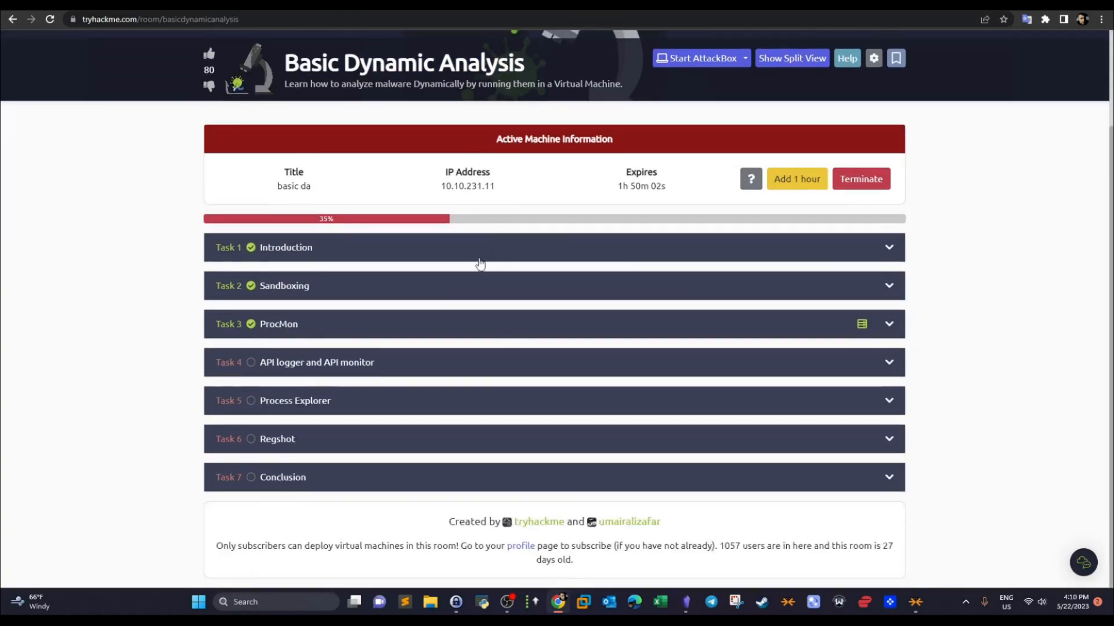
{"action": "left_click", "coordinate": [395, 330]}
{"action": "scroll", "coordinate": [609, 258], "scroll_direction": "down", "scroll_amount": 15}
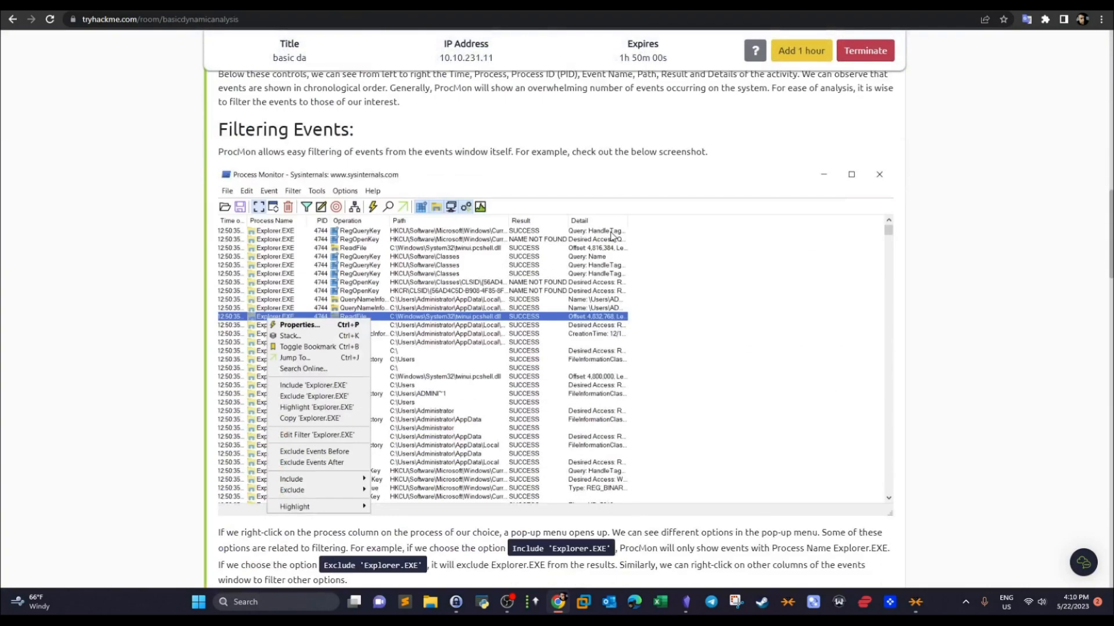
{"action": "scroll", "coordinate": [611, 235], "scroll_direction": "down", "scroll_amount": 12}
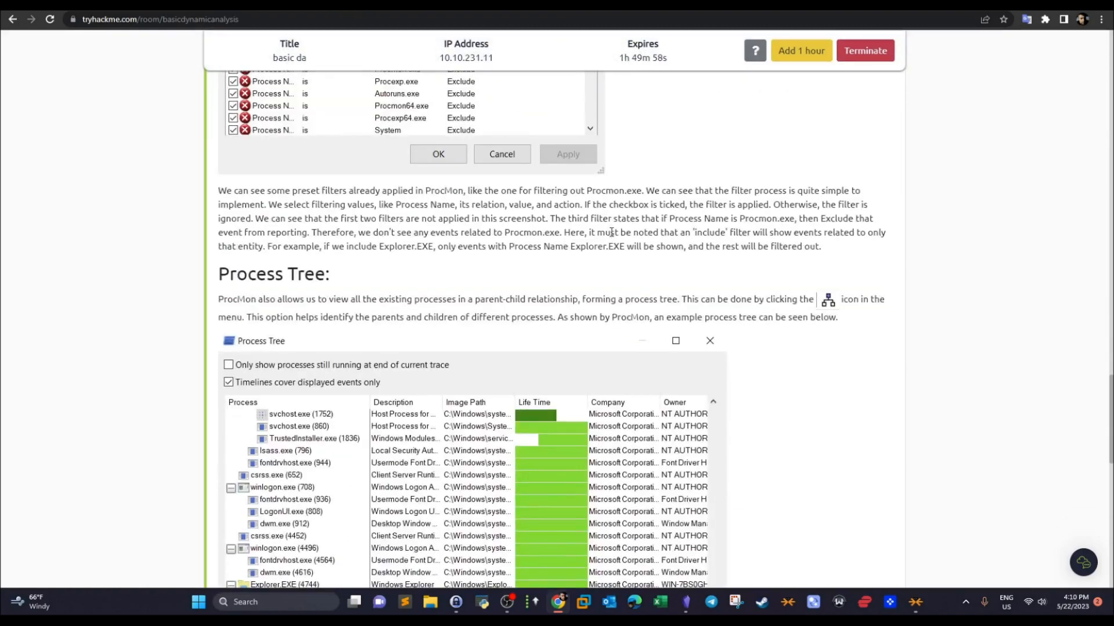
{"action": "scroll", "coordinate": [612, 232], "scroll_direction": "up", "scroll_amount": 5}
{"action": "scroll", "coordinate": [611, 232], "scroll_direction": "up", "scroll_amount": 1}
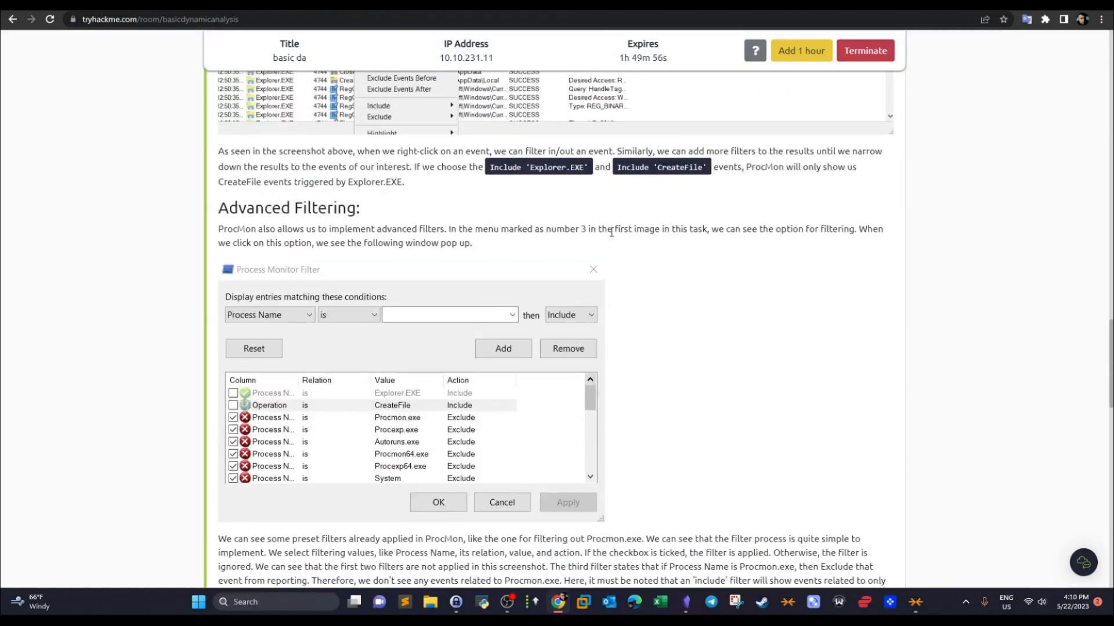
{"action": "scroll", "coordinate": [611, 232], "scroll_direction": "down", "scroll_amount": 15}
{"action": "scroll", "coordinate": [613, 236], "scroll_direction": "down", "scroll_amount": 5}
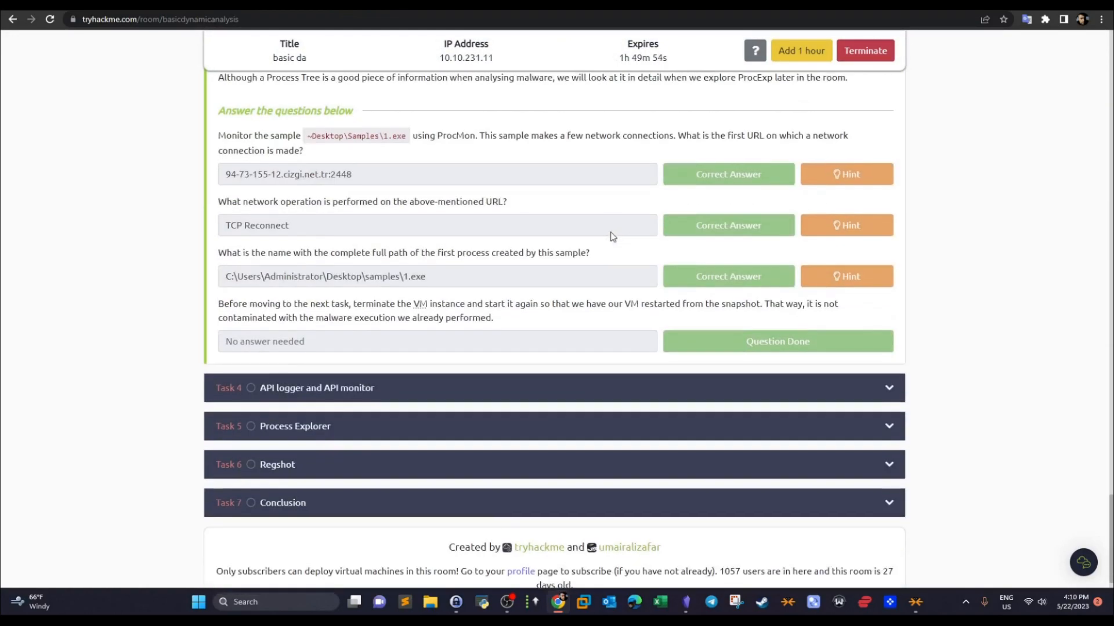
{"action": "scroll", "coordinate": [612, 236], "scroll_direction": "up", "scroll_amount": 2}
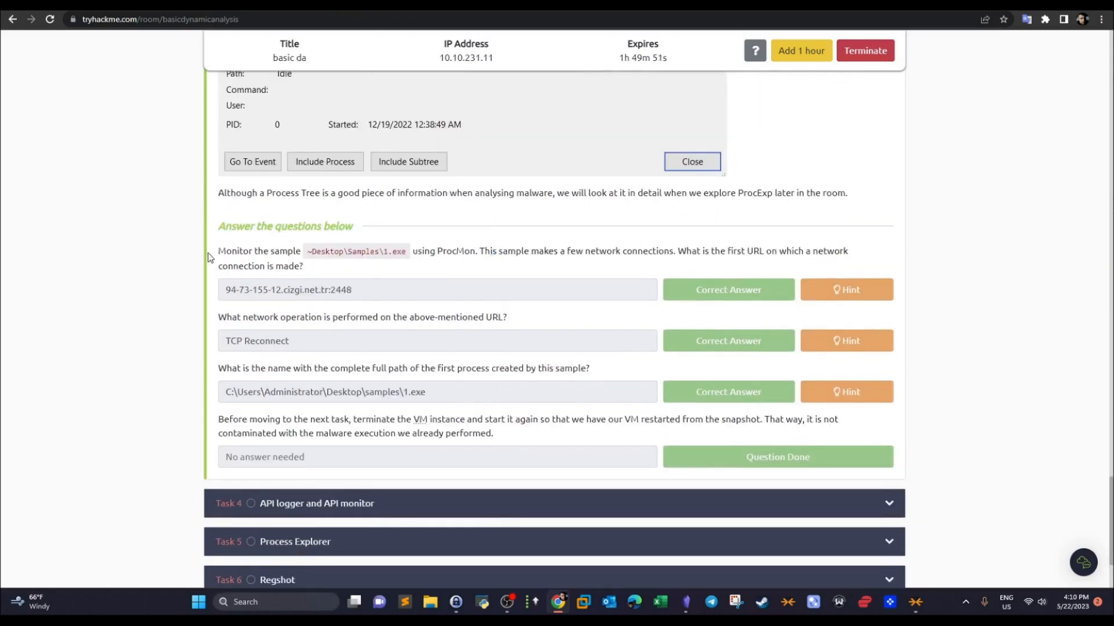
{"action": "left_click_drag", "start_coordinate": [209, 257], "coordinate": [529, 441]}
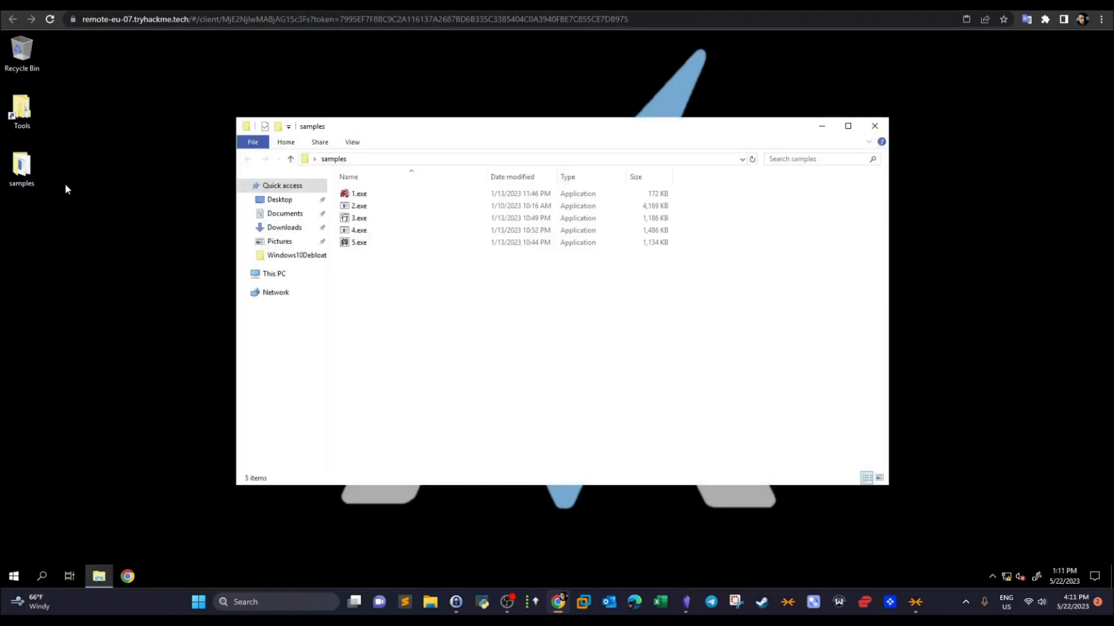
Step: On the remote Windows machine, run procmon as administrator from the Utilities folder in Tools and maximize its window
{"action": "left_click", "coordinate": [360, 195]}
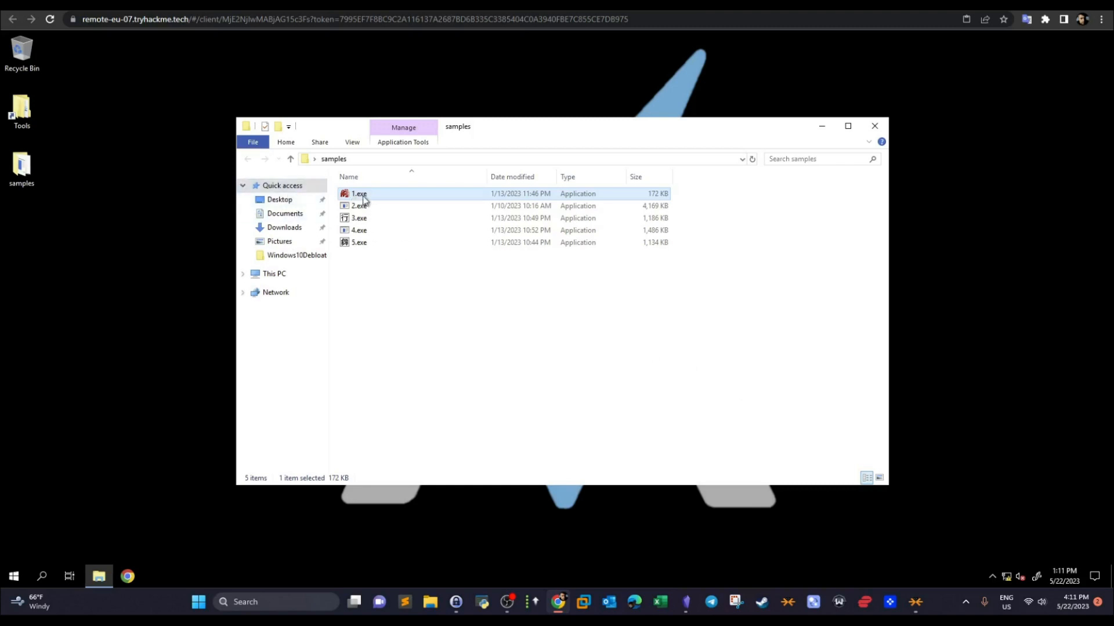
{"action": "double_click", "coordinate": [29, 124]}
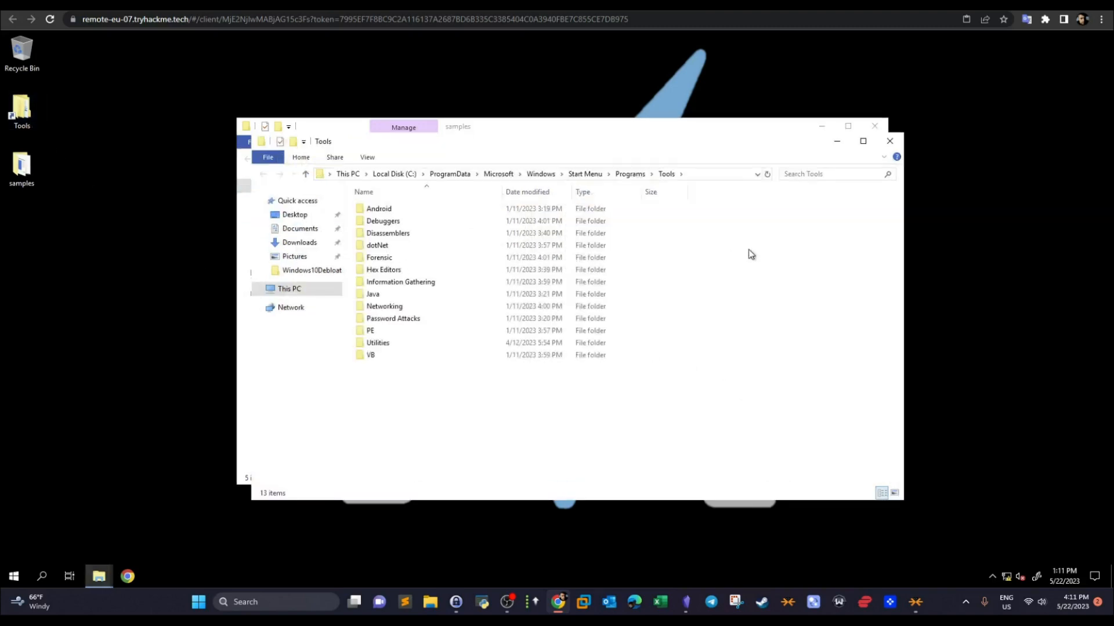
{"action": "double_click", "coordinate": [434, 343]}
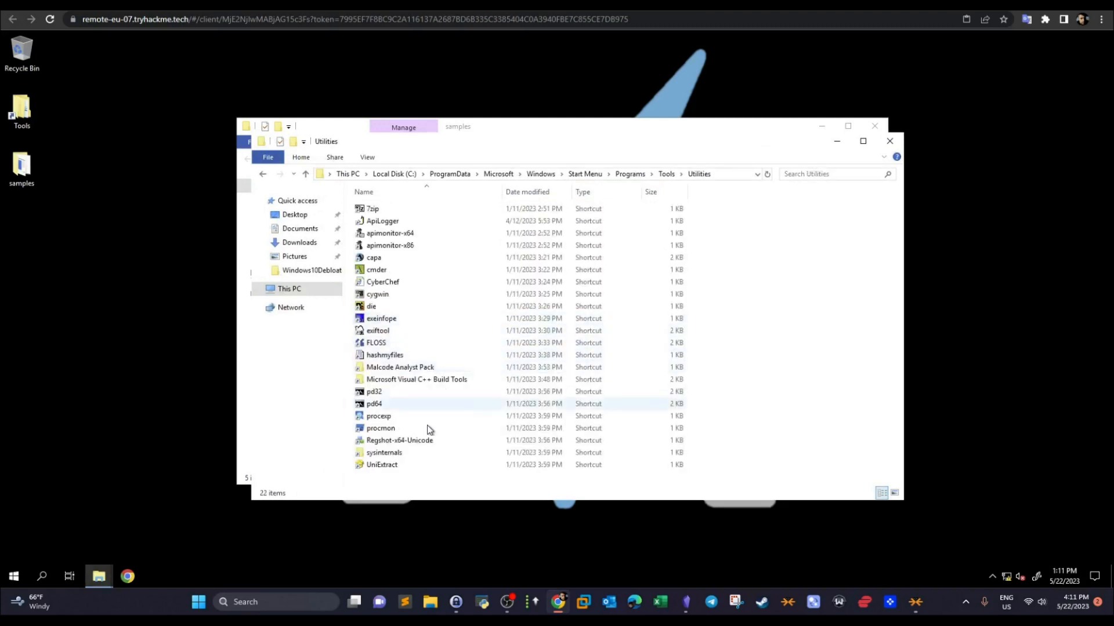
{"action": "double_click", "coordinate": [378, 430]}
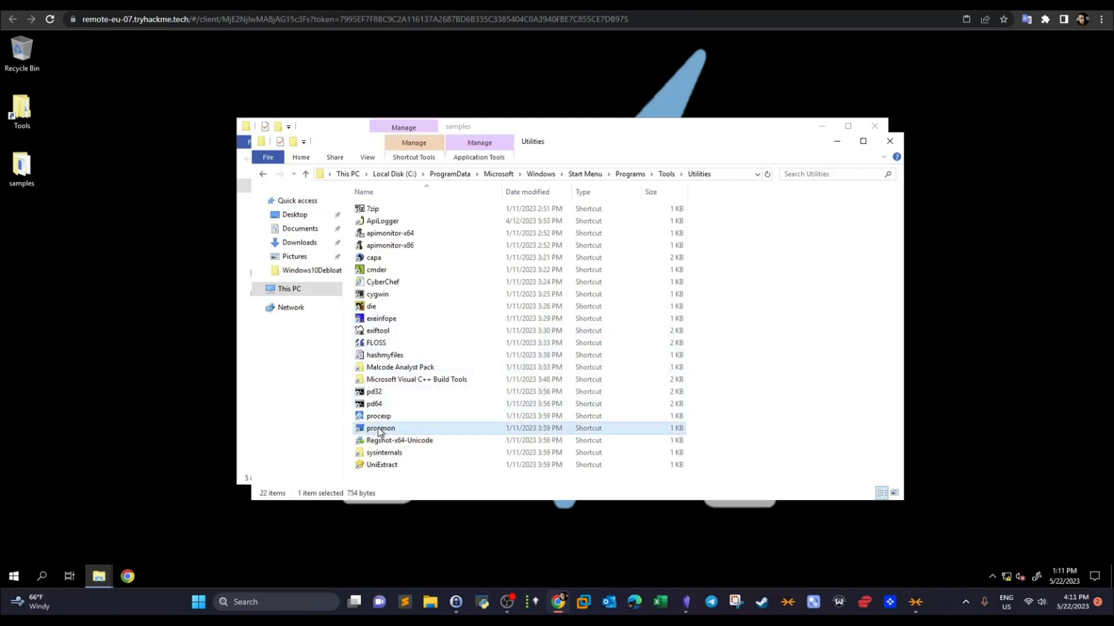
{"action": "key", "text": "shift+F10"}
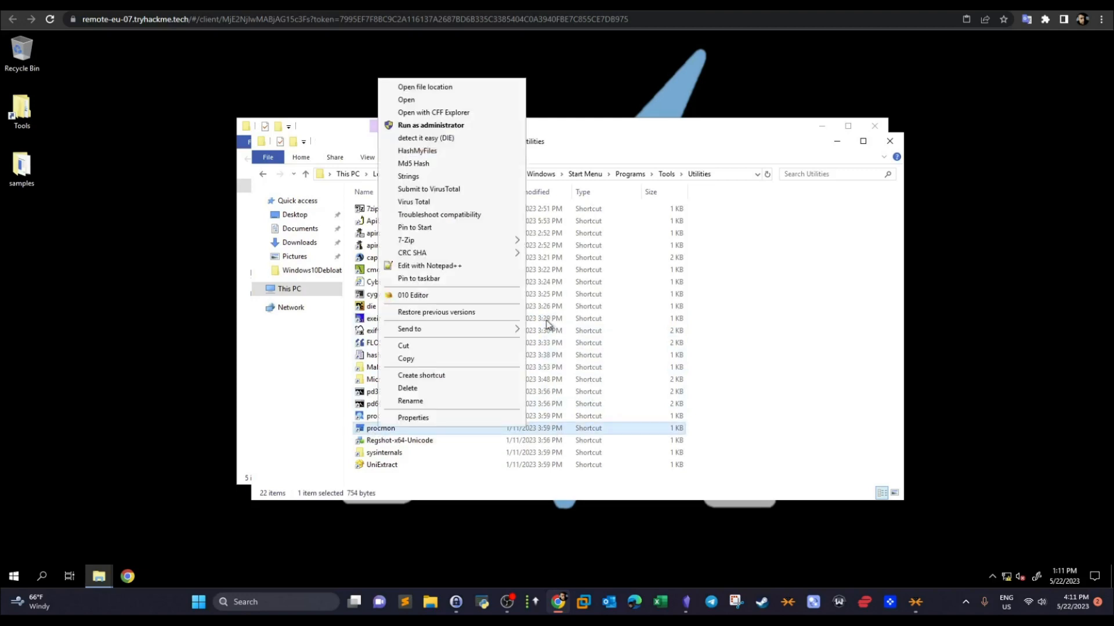
{"action": "left_click", "coordinate": [456, 127]}
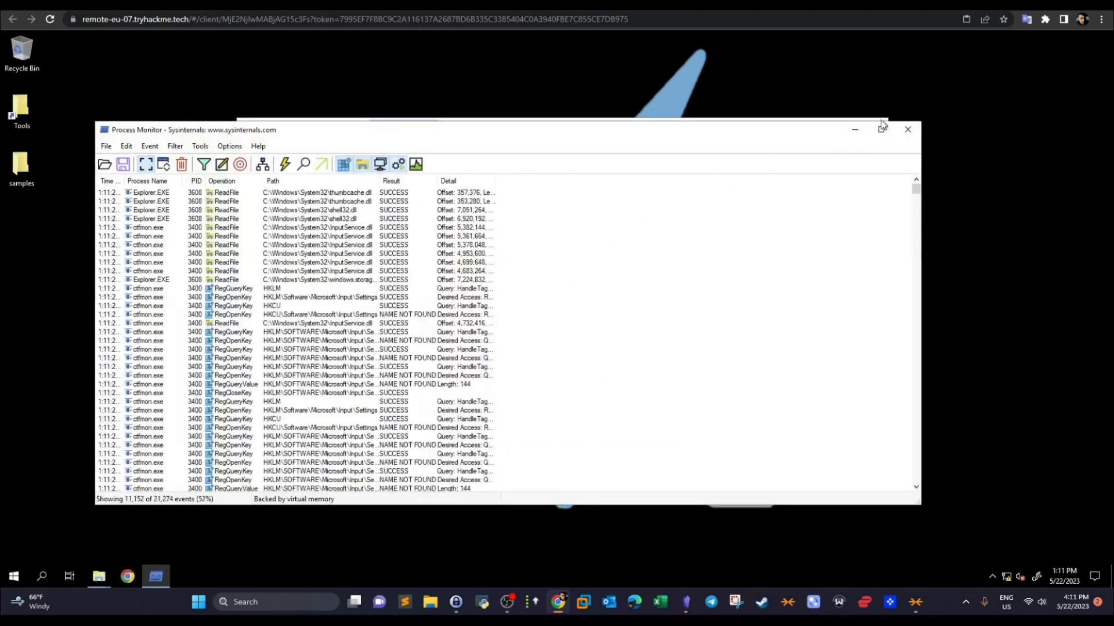
{"action": "left_click", "coordinate": [882, 128]}
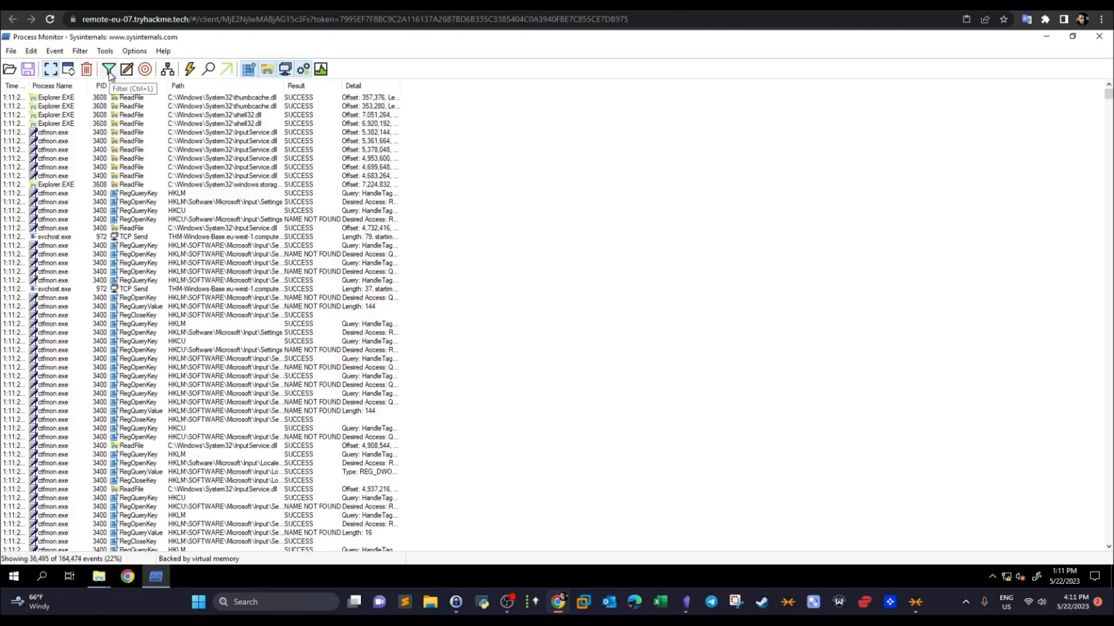
{"action": "left_click", "coordinate": [108, 71]}
{"action": "left_click_drag", "start_coordinate": [164, 120], "coordinate": [380, 170]}
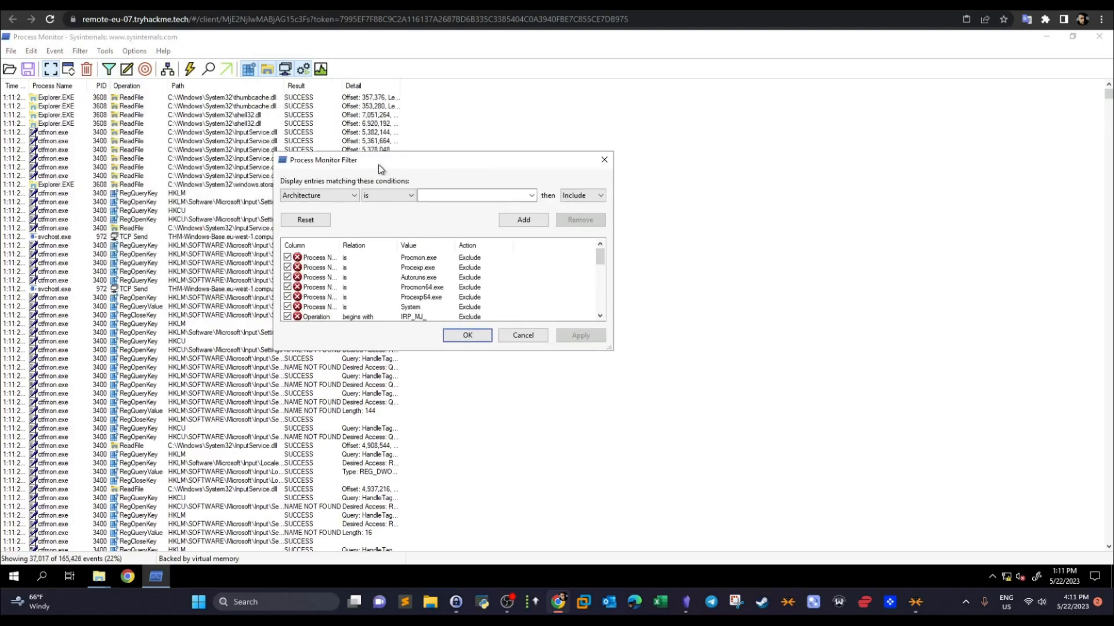
{"action": "left_click", "coordinate": [340, 197]}
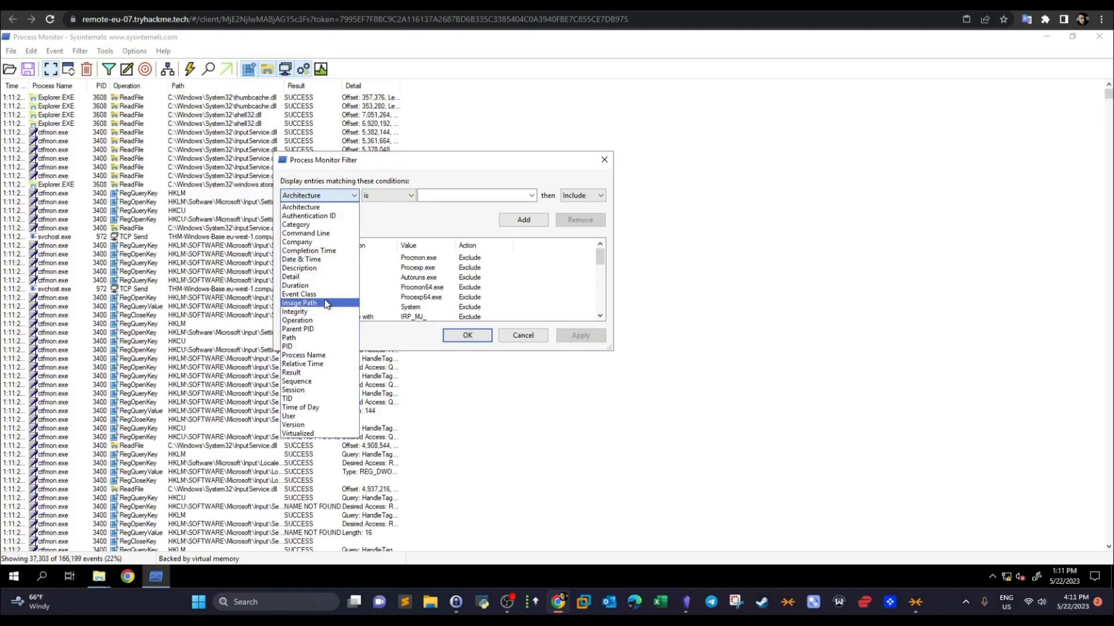
{"action": "left_click", "coordinate": [524, 335]}
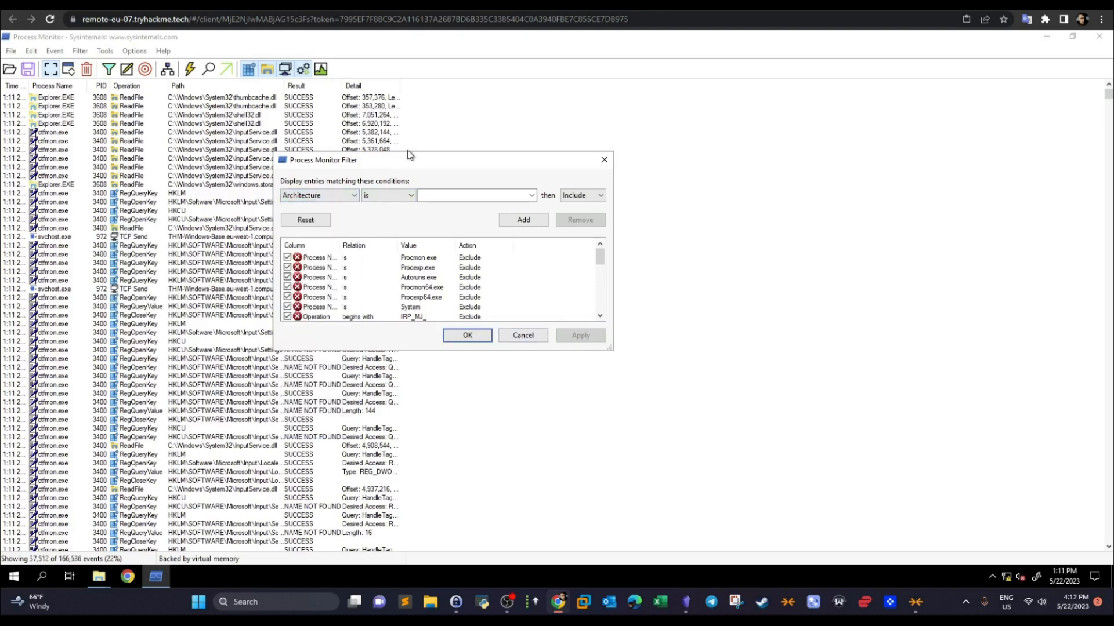
{"action": "left_click", "coordinate": [523, 335]}
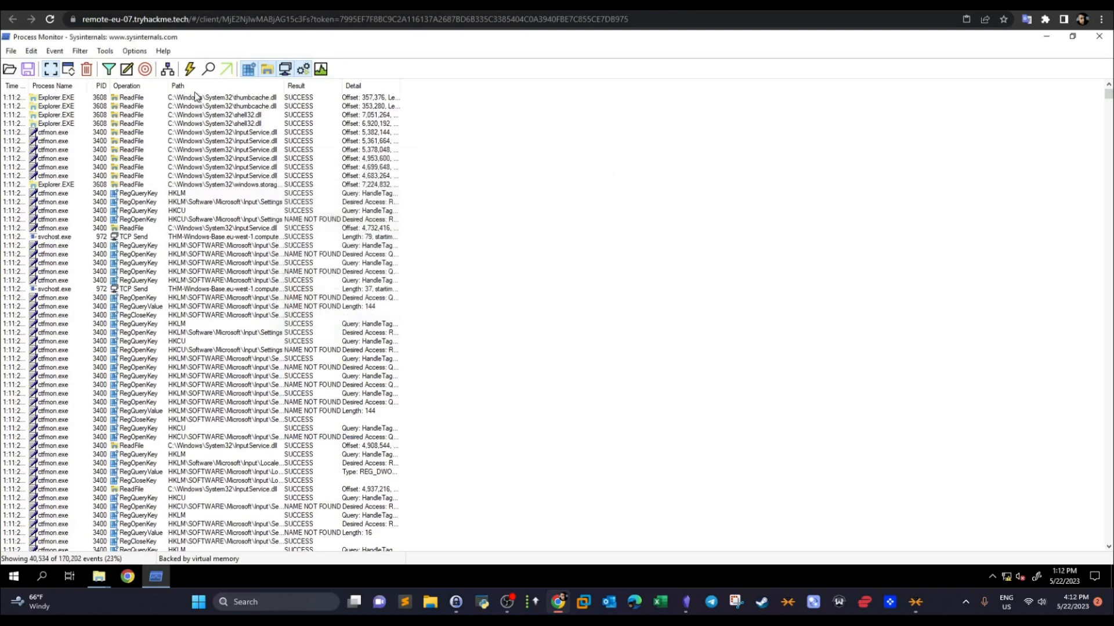
Step: Open the event filter settings, view the available filter columns and cancel without adding a condition
{"action": "left_click", "coordinate": [107, 70]}
{"action": "left_click_drag", "start_coordinate": [503, 168], "coordinate": [506, 169]}
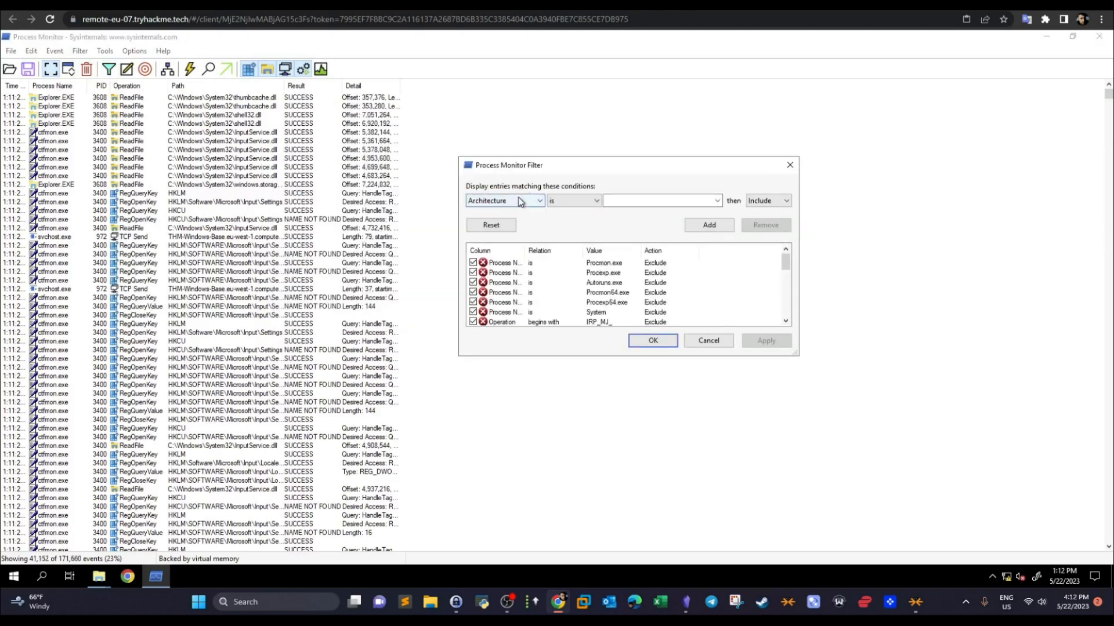
{"action": "left_click", "coordinate": [502, 200]}
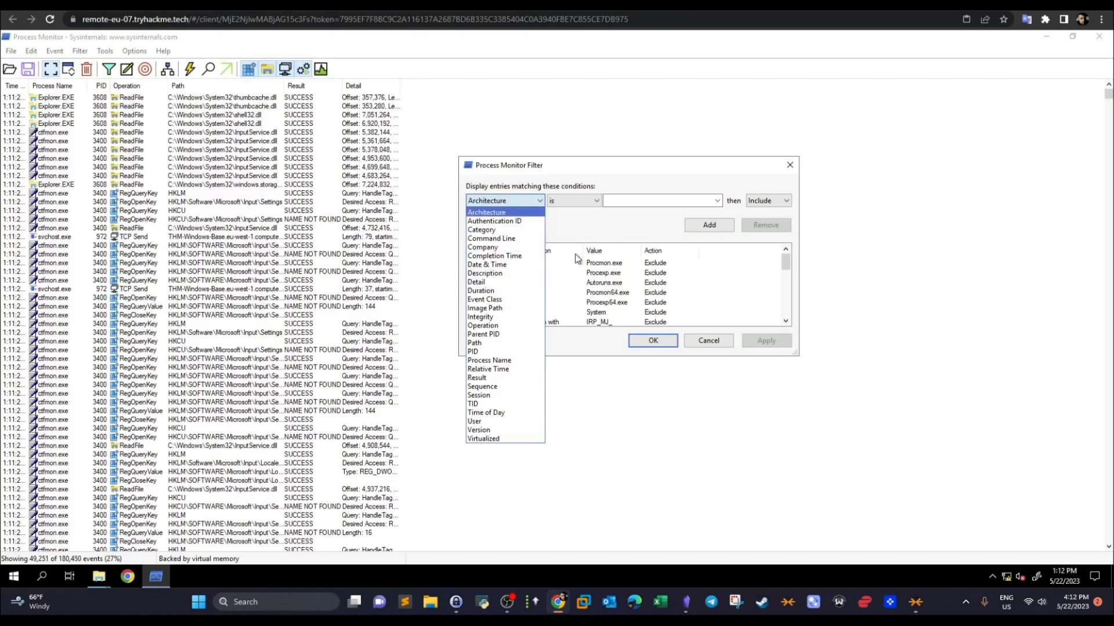
{"action": "left_click", "coordinate": [723, 344]}
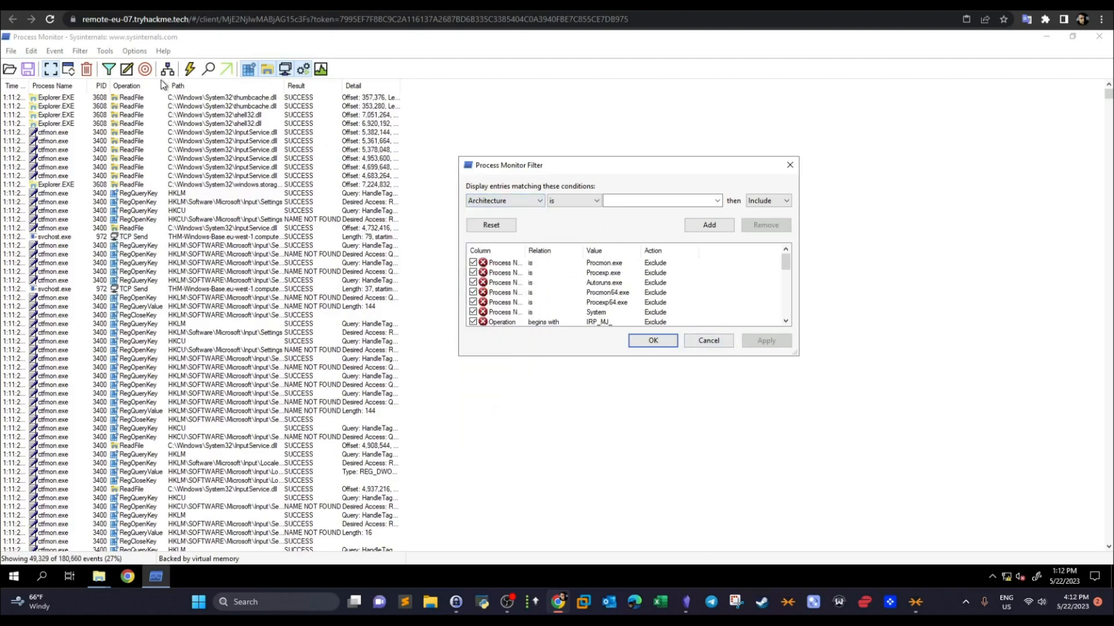
{"action": "left_click", "coordinate": [709, 340]}
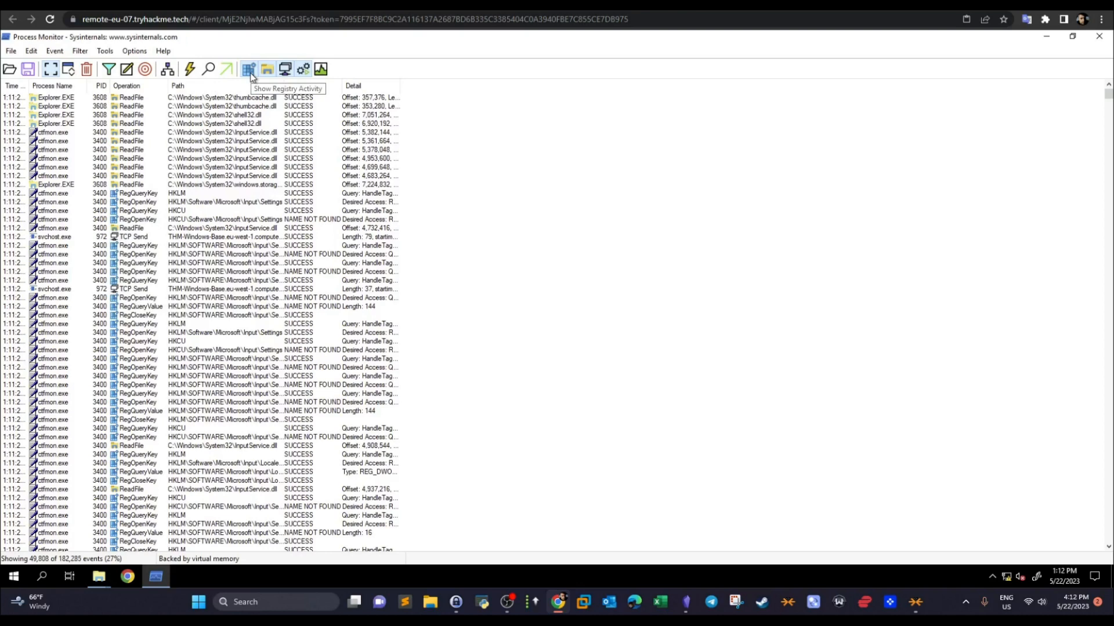
Step: Hide and show the registry activity twice, and the file system activity once, to compare the event list with and without them
{"action": "left_click", "coordinate": [249, 70]}
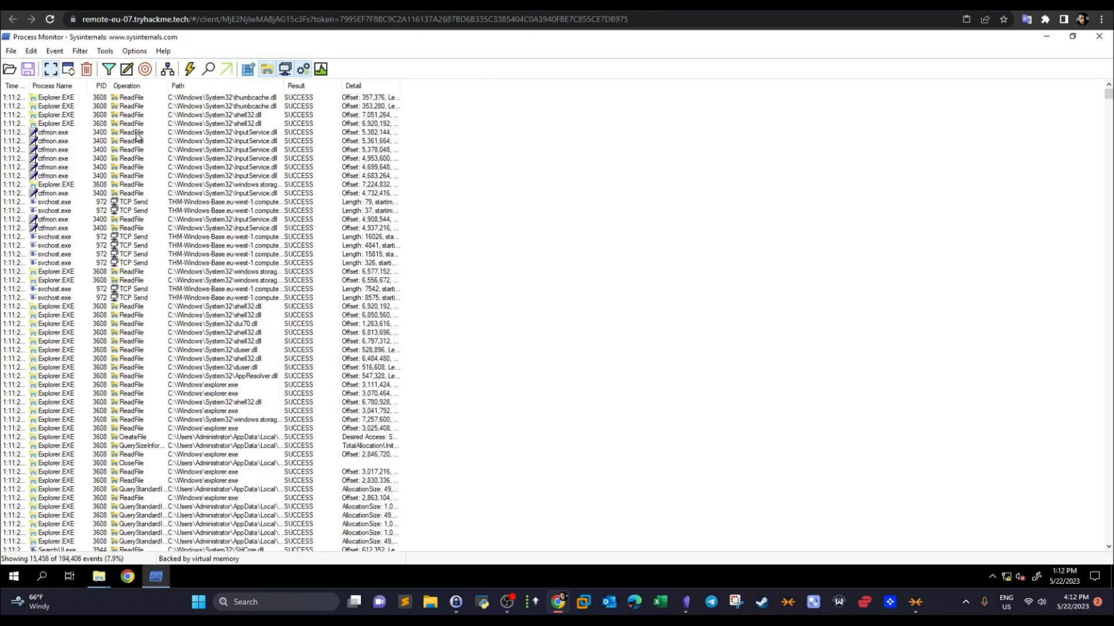
{"action": "left_click", "coordinate": [243, 71]}
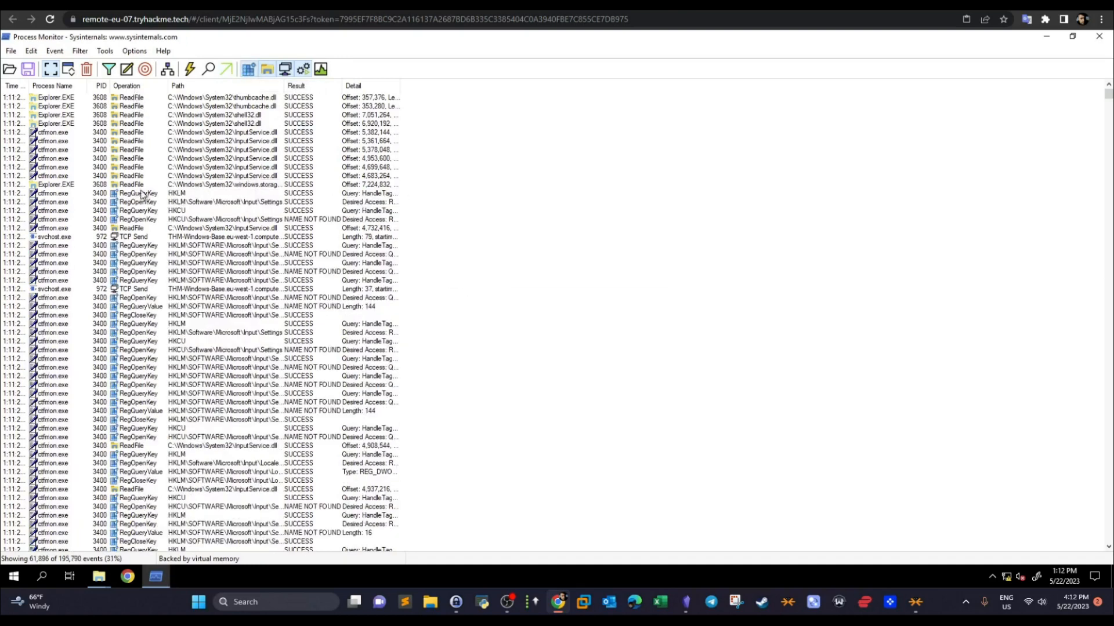
{"action": "left_click", "coordinate": [248, 70]}
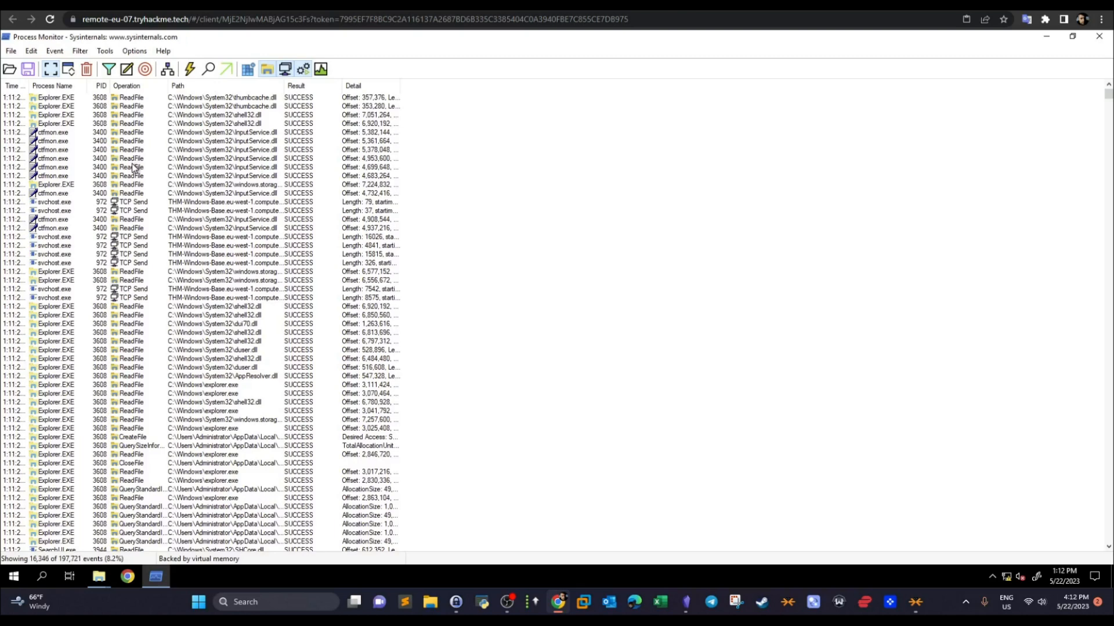
{"action": "left_click", "coordinate": [248, 70]}
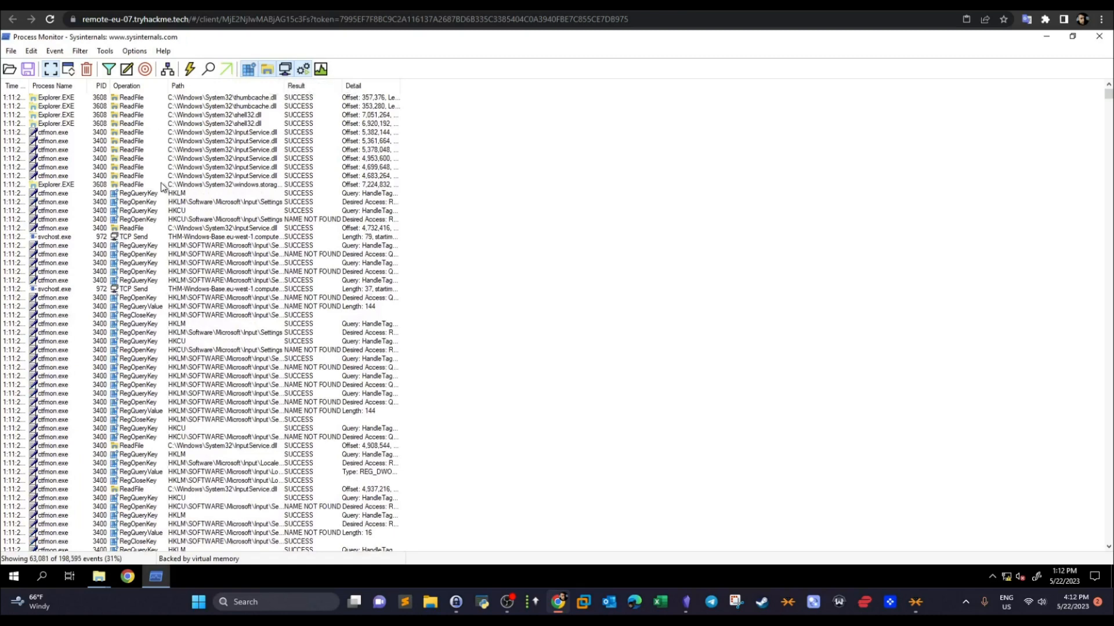
{"action": "scroll", "coordinate": [157, 218], "scroll_direction": "down", "scroll_amount": 5}
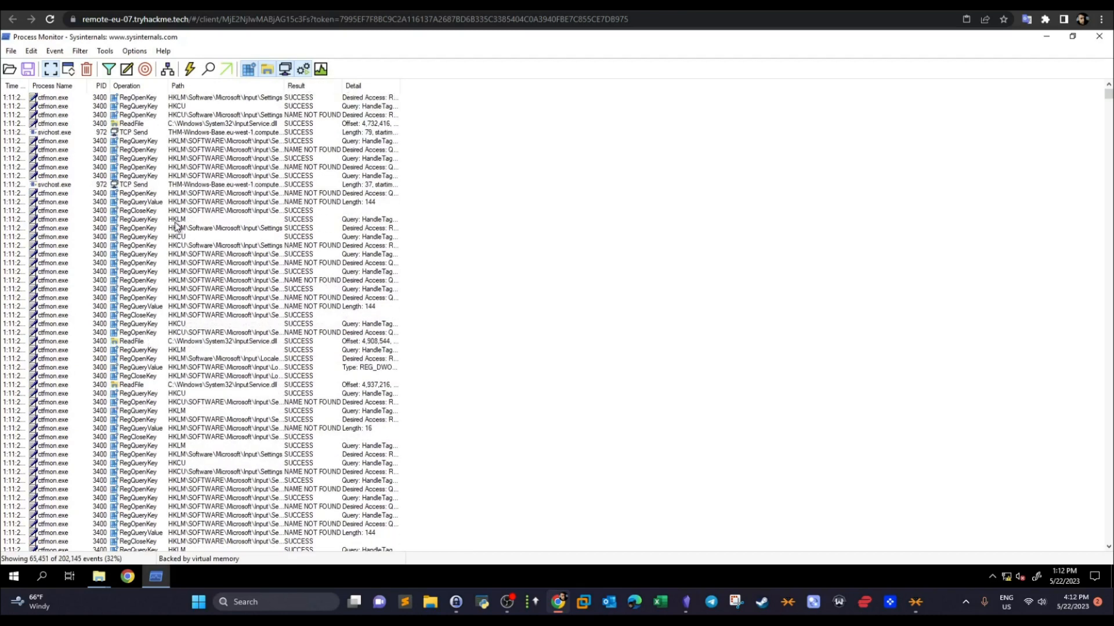
{"action": "scroll", "coordinate": [198, 152], "scroll_direction": "up", "scroll_amount": 5}
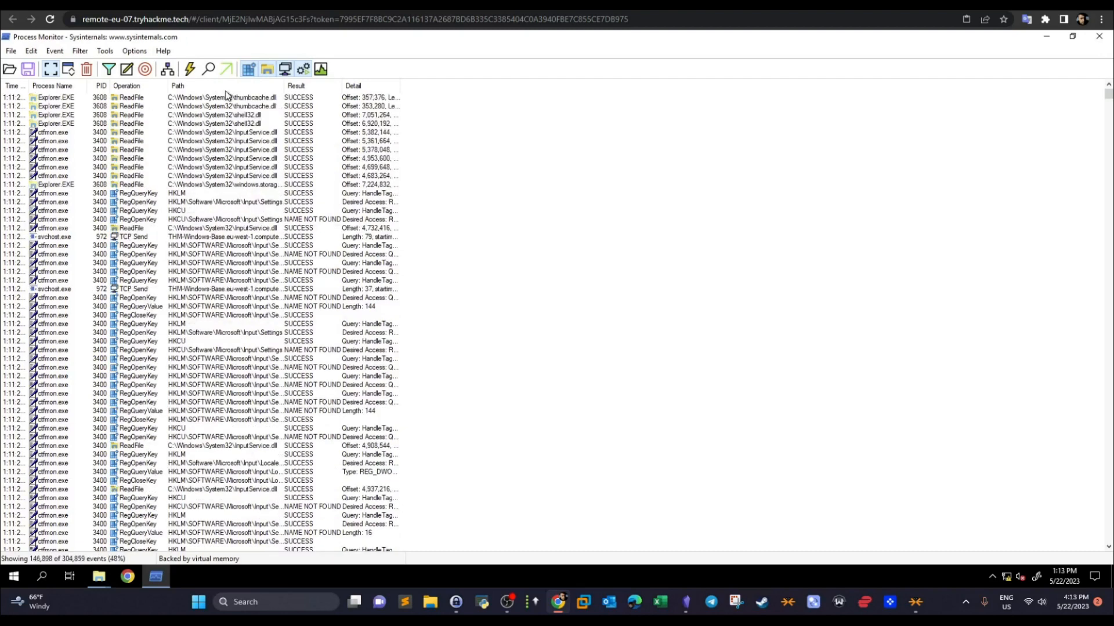
{"action": "left_click", "coordinate": [267, 70]}
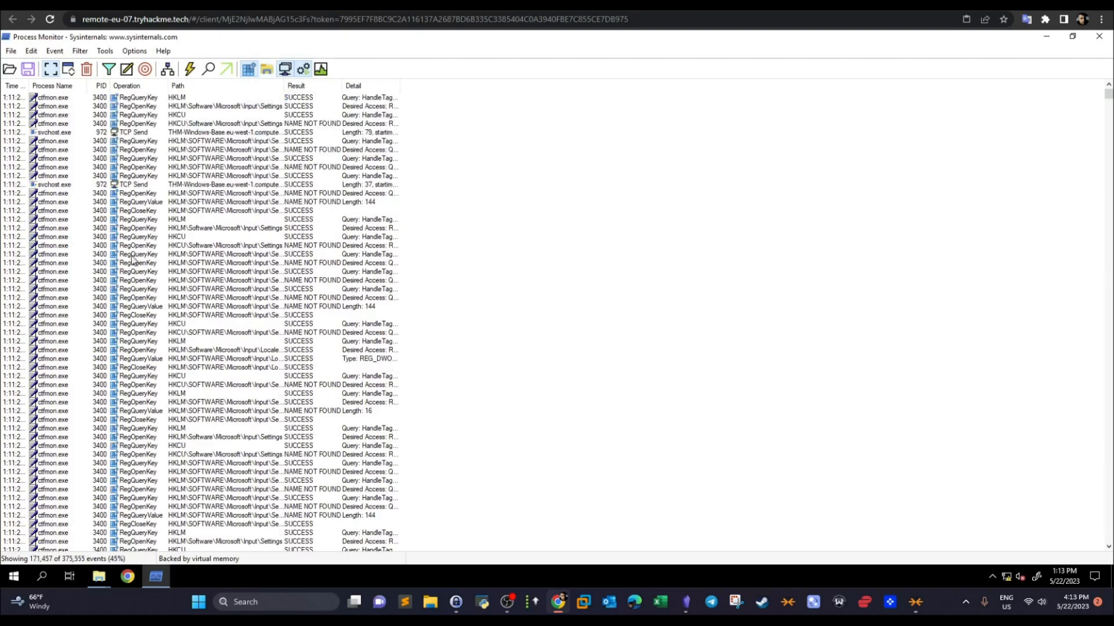
{"action": "left_click", "coordinate": [266, 70]}
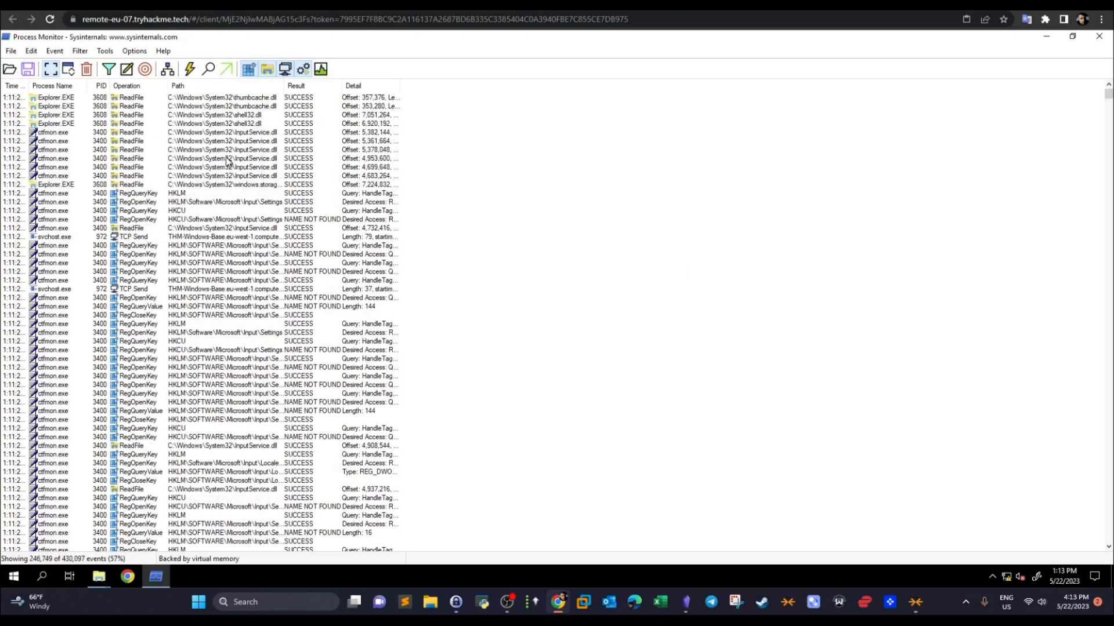
Step: Open the process tree, maximize its window and widen the Process column to show full process names and PIDs
{"action": "left_click", "coordinate": [166, 71]}
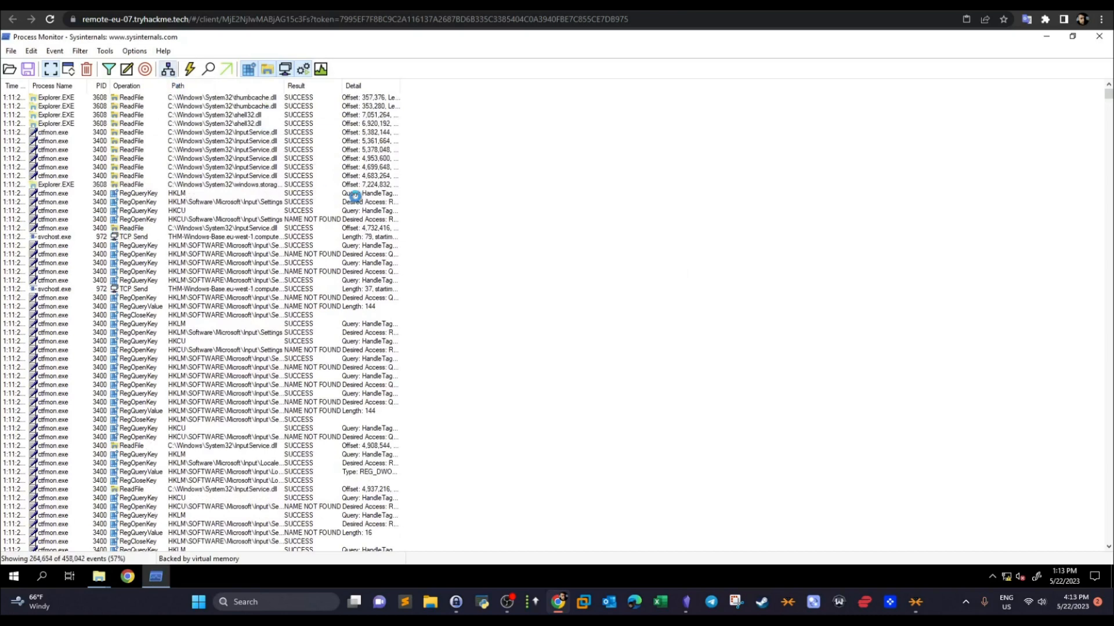
{"action": "left_click_drag", "start_coordinate": [173, 120], "coordinate": [422, 120]}
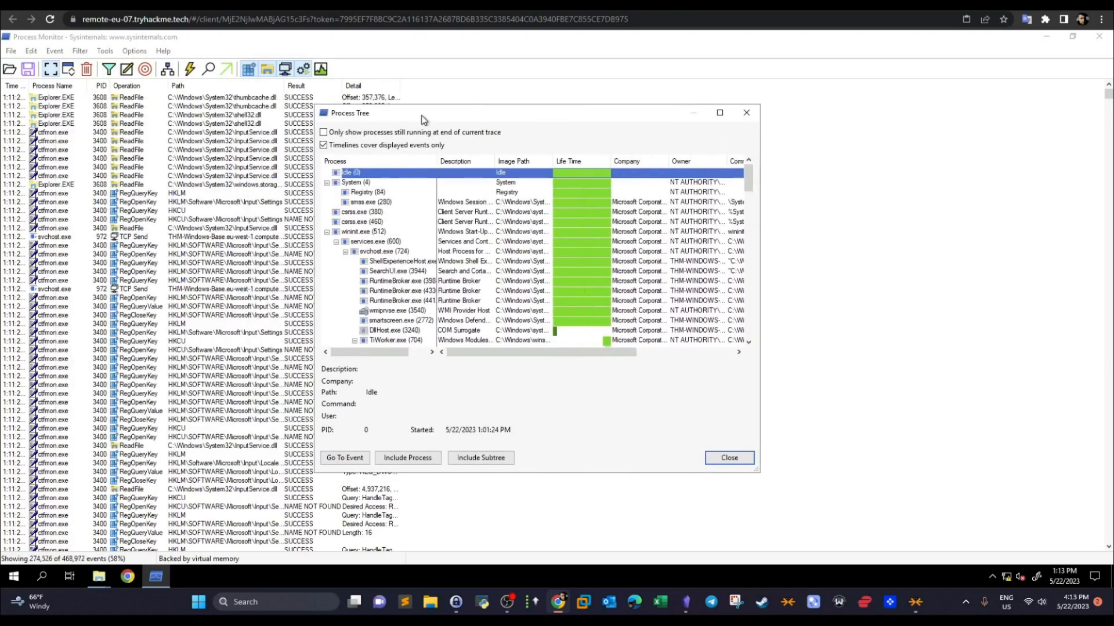
{"action": "left_click", "coordinate": [720, 113]}
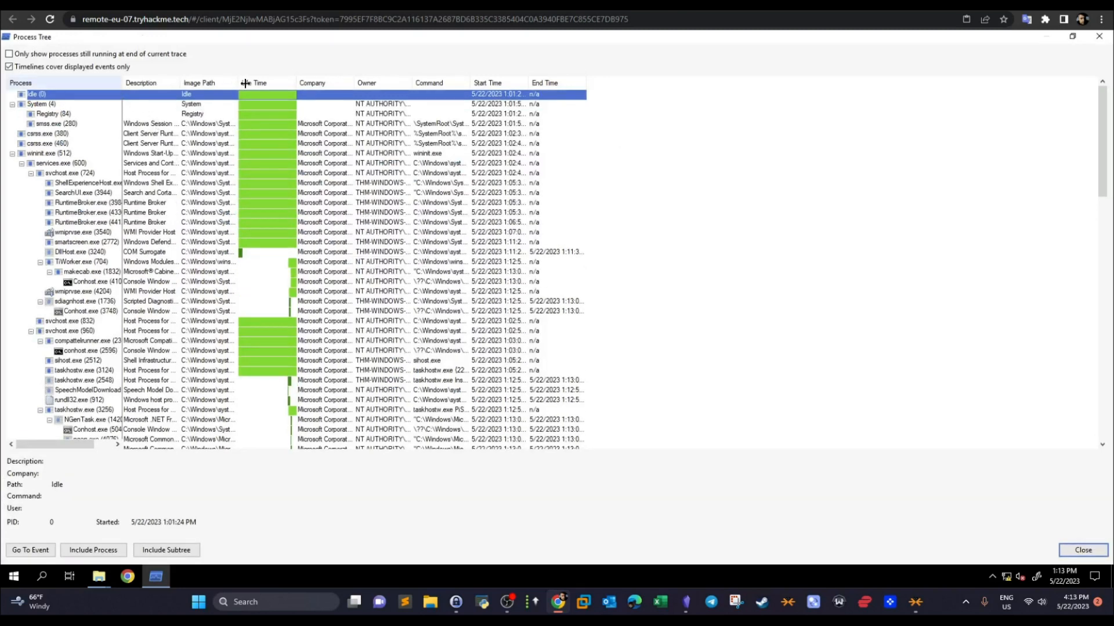
{"action": "left_click_drag", "start_coordinate": [246, 83], "coordinate": [244, 83]}
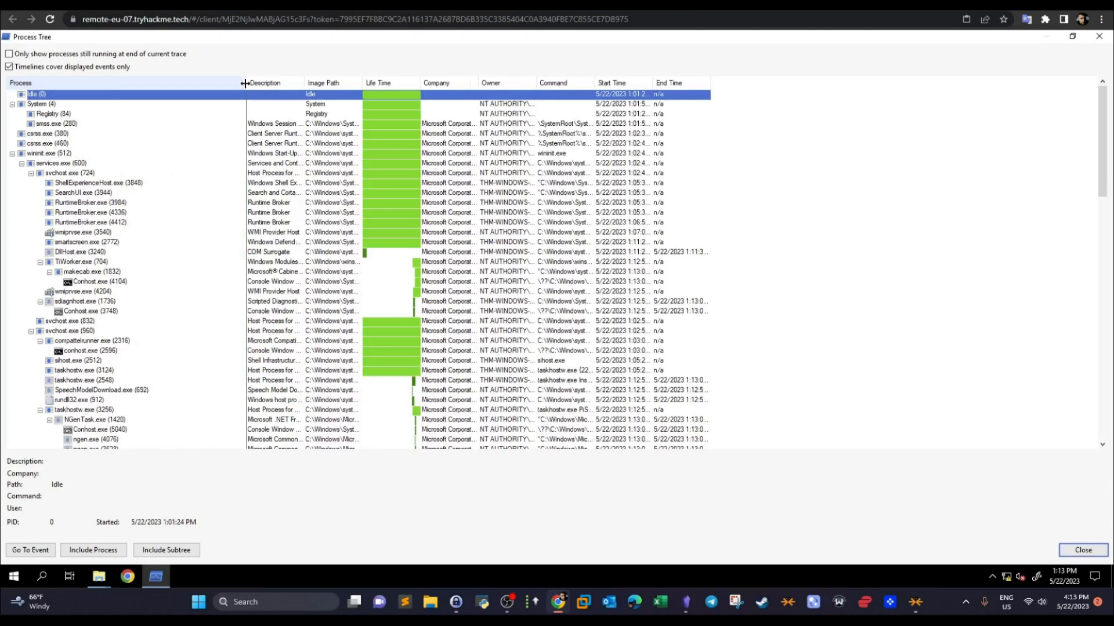
Step: Look through the process tree, inspect the details of services.exe, svchost.exe (724) and wininit.exe, and close the tree
{"action": "scroll", "coordinate": [98, 171], "scroll_direction": "down", "scroll_amount": 9}
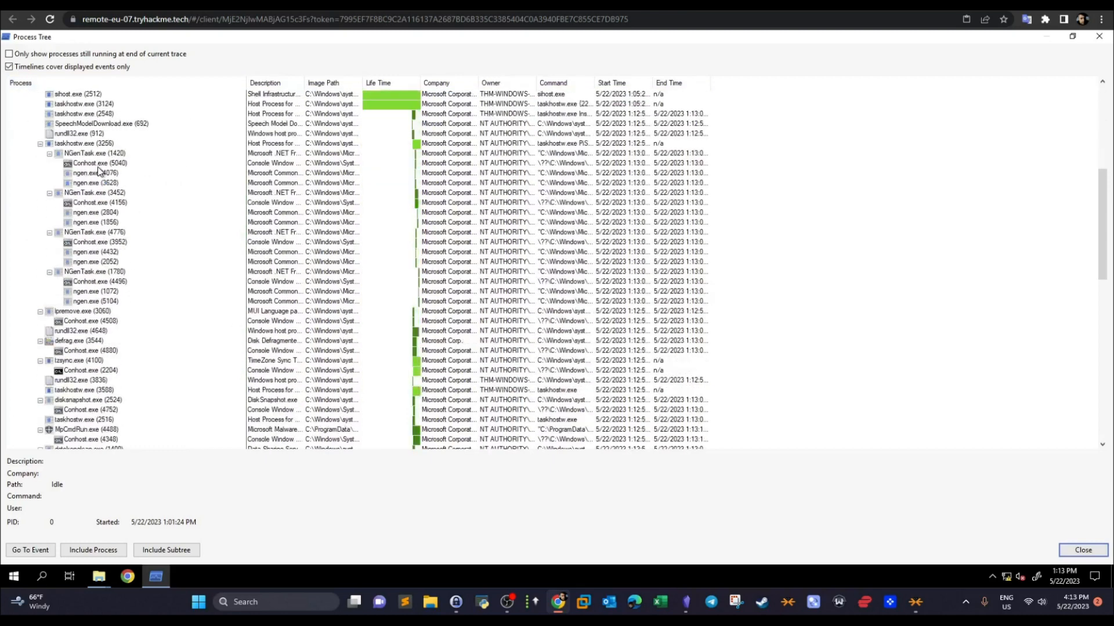
{"action": "scroll", "coordinate": [99, 171], "scroll_direction": "up", "scroll_amount": 9}
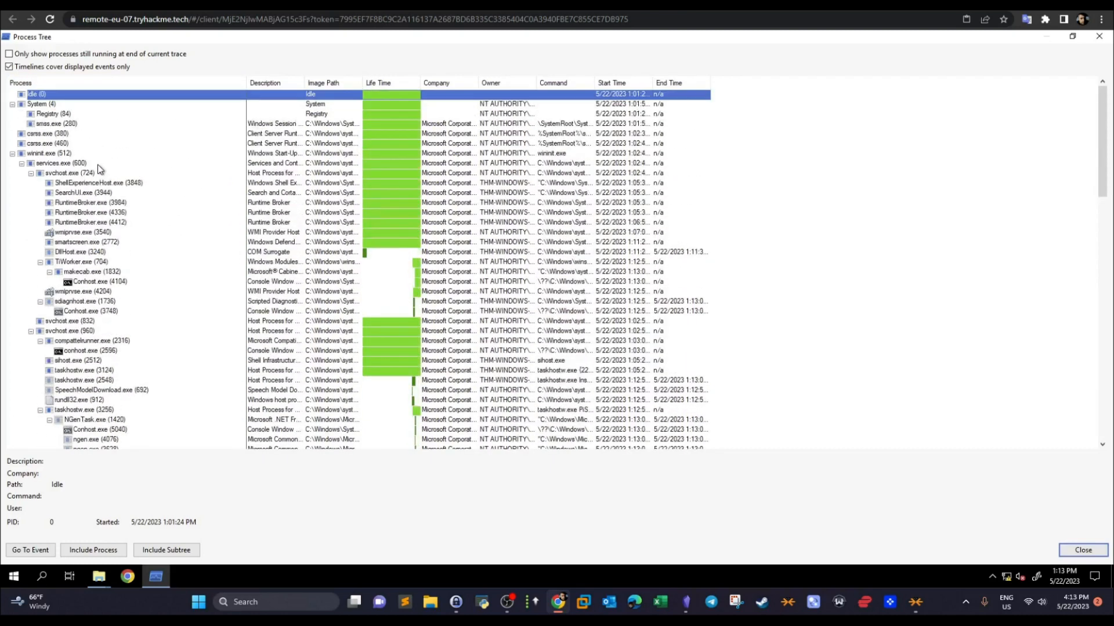
{"action": "left_click", "coordinate": [51, 163]}
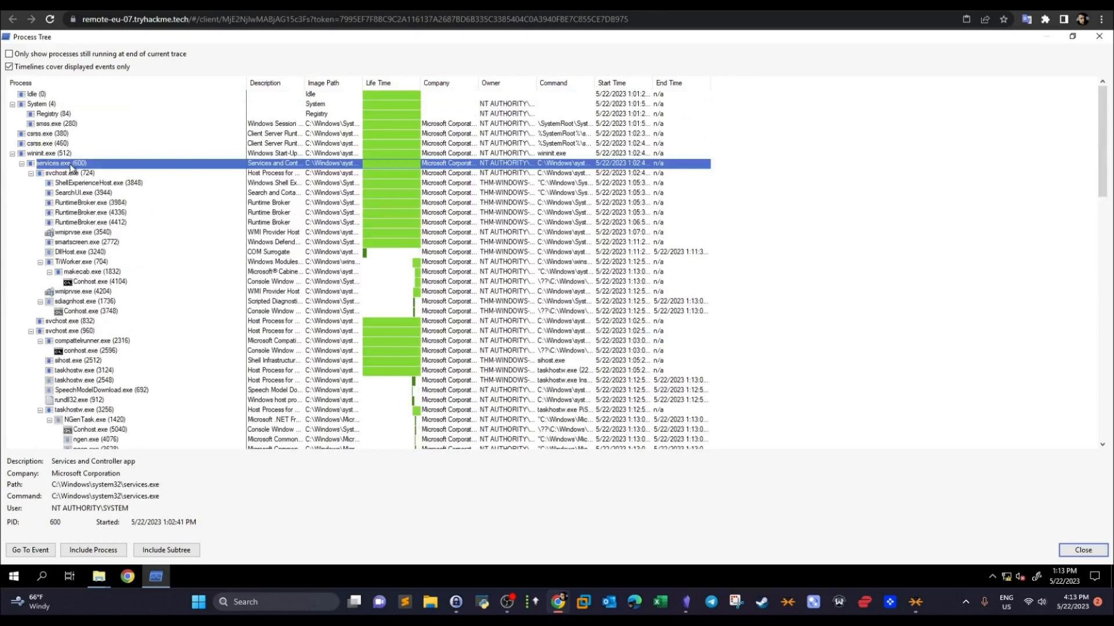
{"action": "left_click", "coordinate": [74, 175]}
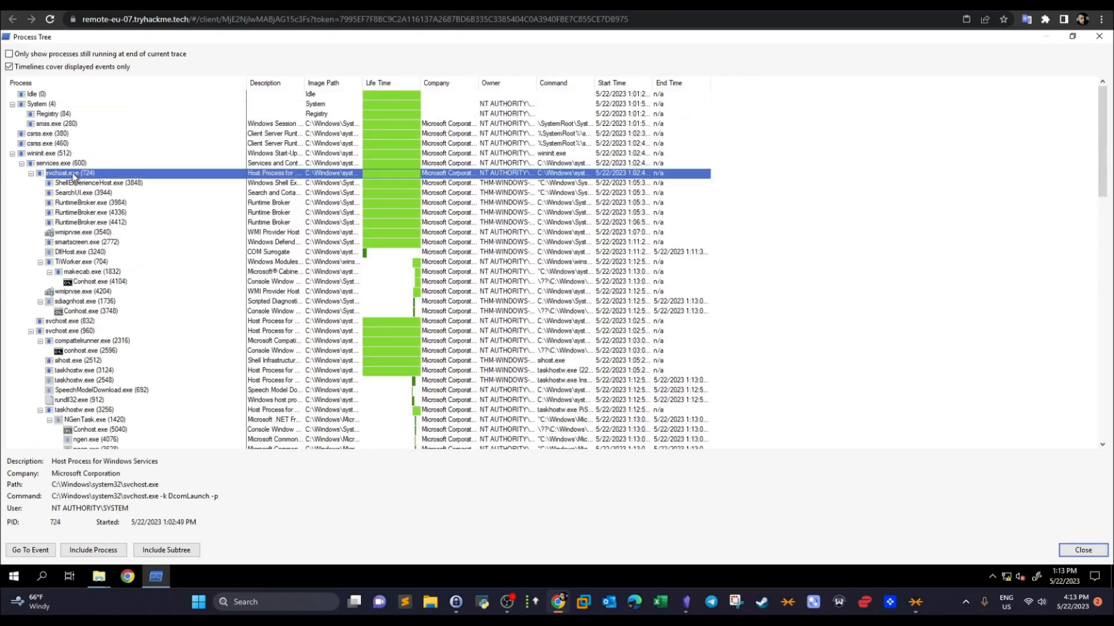
{"action": "left_click", "coordinate": [61, 166]}
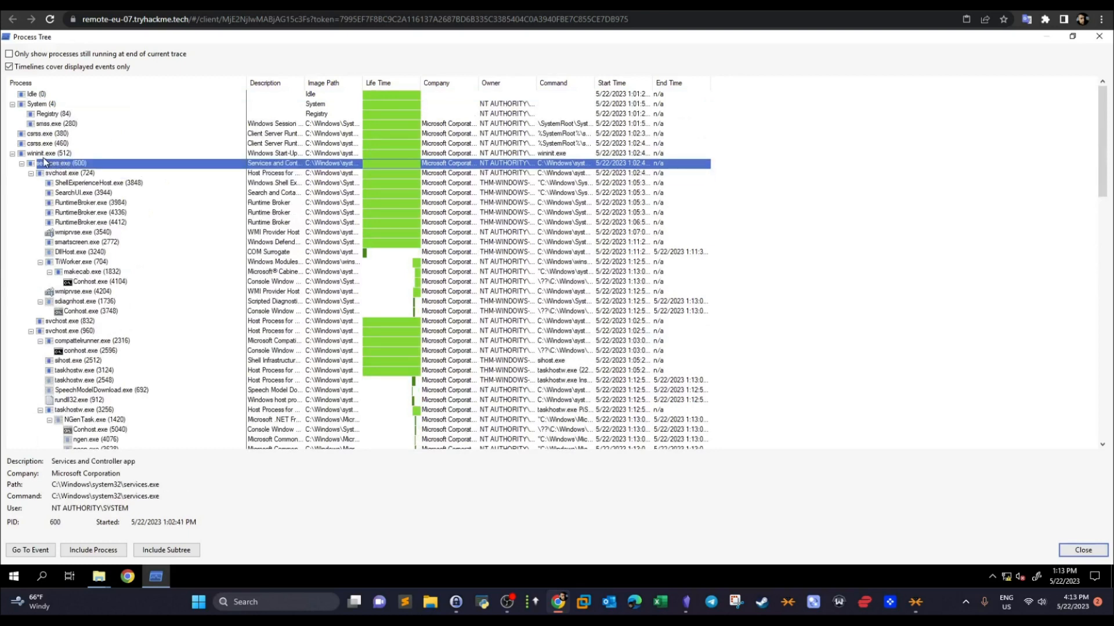
{"action": "left_click", "coordinate": [43, 156]}
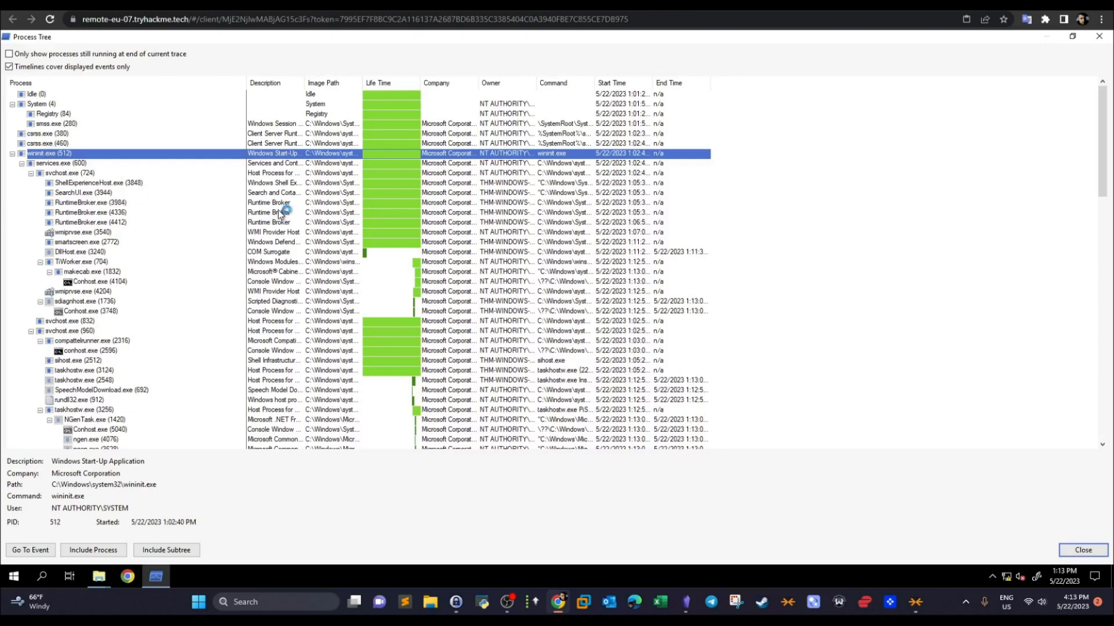
{"action": "scroll", "coordinate": [281, 209], "scroll_direction": "down", "scroll_amount": 10}
{"action": "scroll", "coordinate": [1074, 179], "scroll_direction": "up", "scroll_amount": 9}
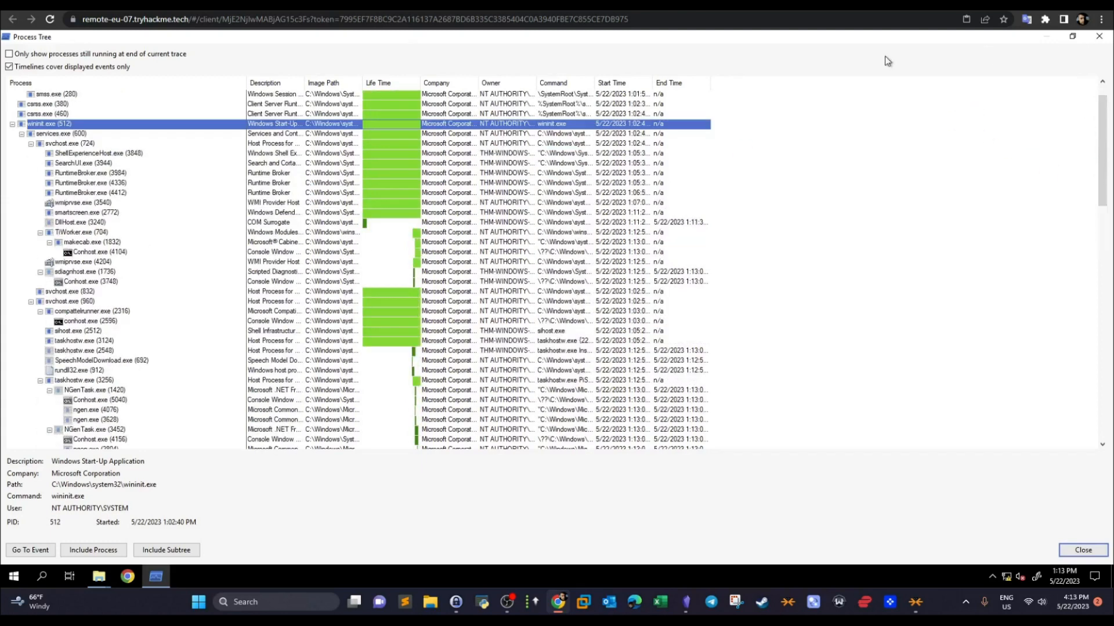
{"action": "left_click", "coordinate": [1098, 36]}
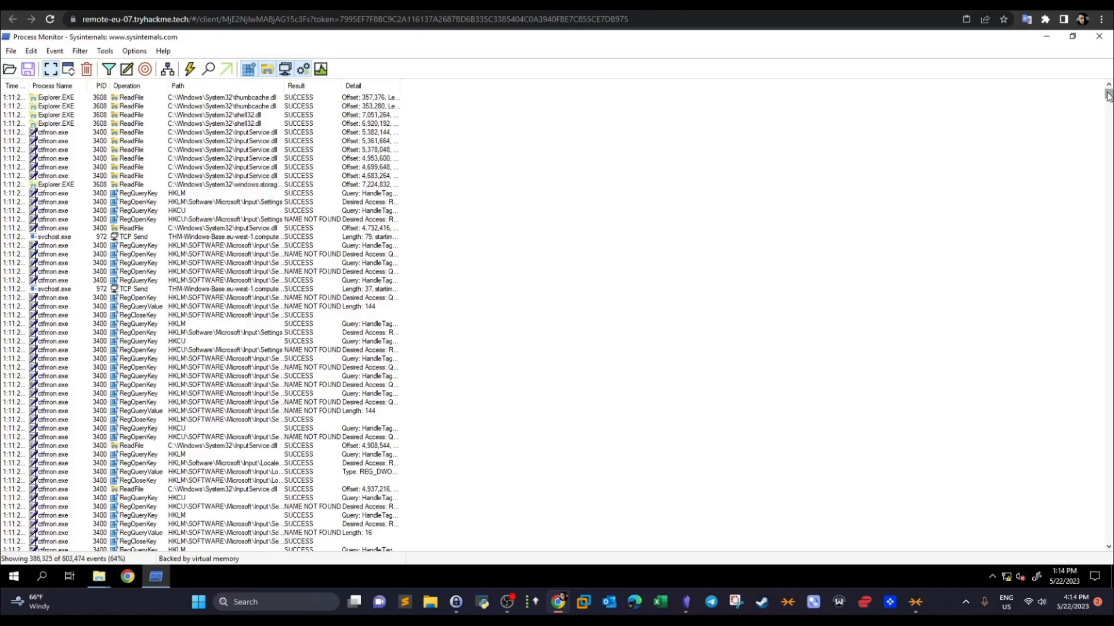
Step: Widen the Time of Day and Detail columns of the event list to show their full contents
{"action": "left_click_drag", "start_coordinate": [1071, 214], "coordinate": [1072, 319]}
{"action": "left_click_drag", "start_coordinate": [1064, 357], "coordinate": [1072, 81]}
{"action": "left_click_drag", "start_coordinate": [29, 85], "coordinate": [61, 85]}
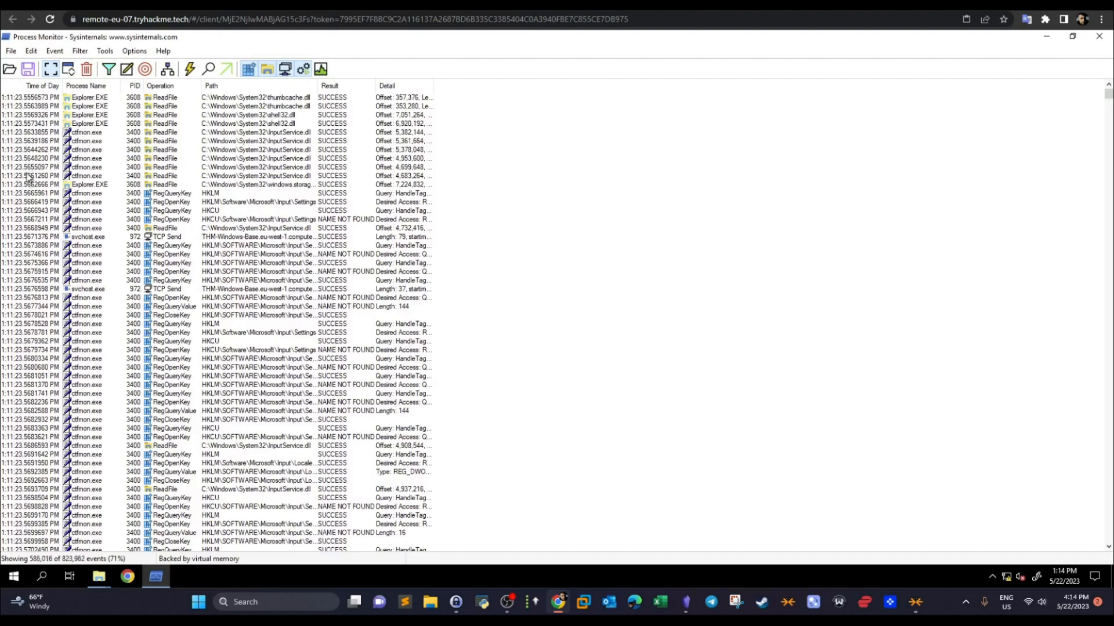
{"action": "left_click", "coordinate": [83, 177]}
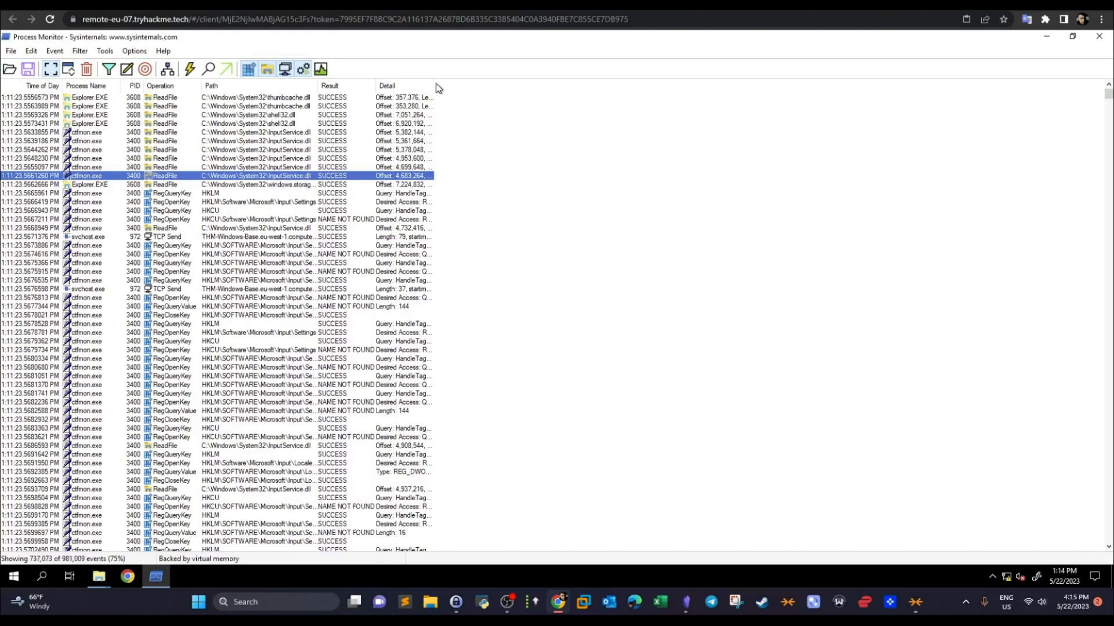
{"action": "left_click_drag", "start_coordinate": [435, 83], "coordinate": [818, 87]}
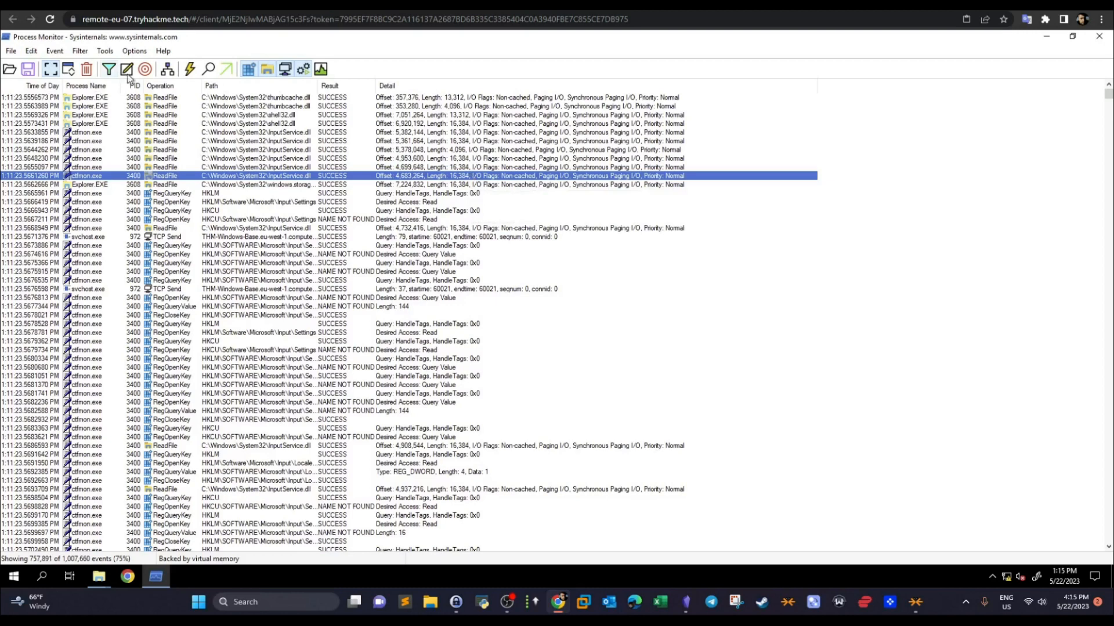
{"action": "left_click", "coordinate": [218, 220]}
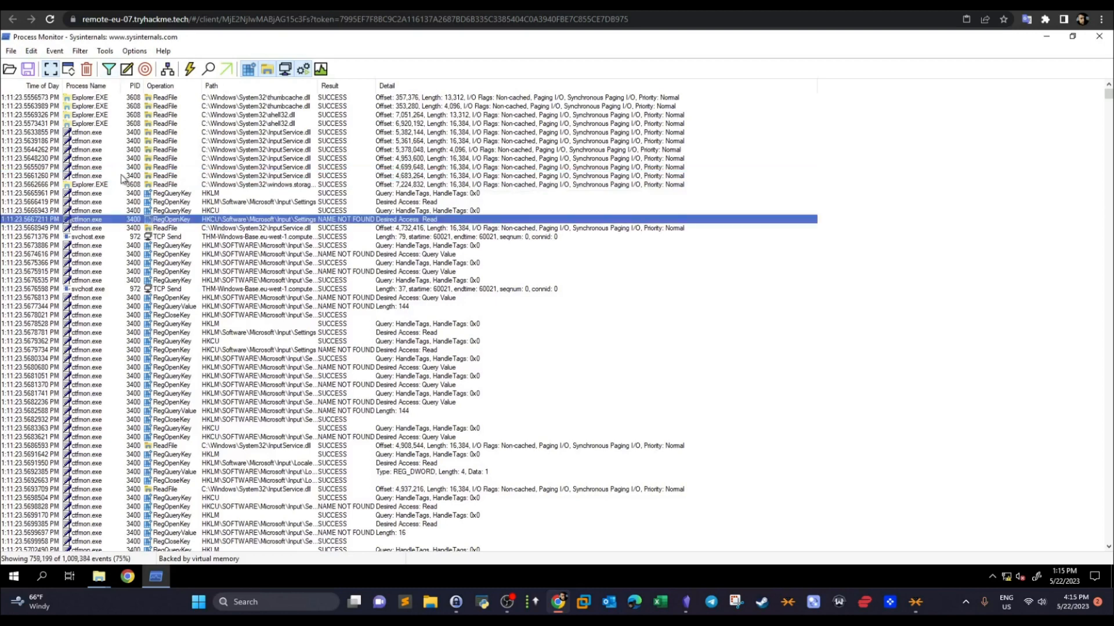
Step: Filter the event list to include only Explorer.EXE, browse the filtered events and apply the same include filter again
{"action": "left_click", "coordinate": [95, 124]}
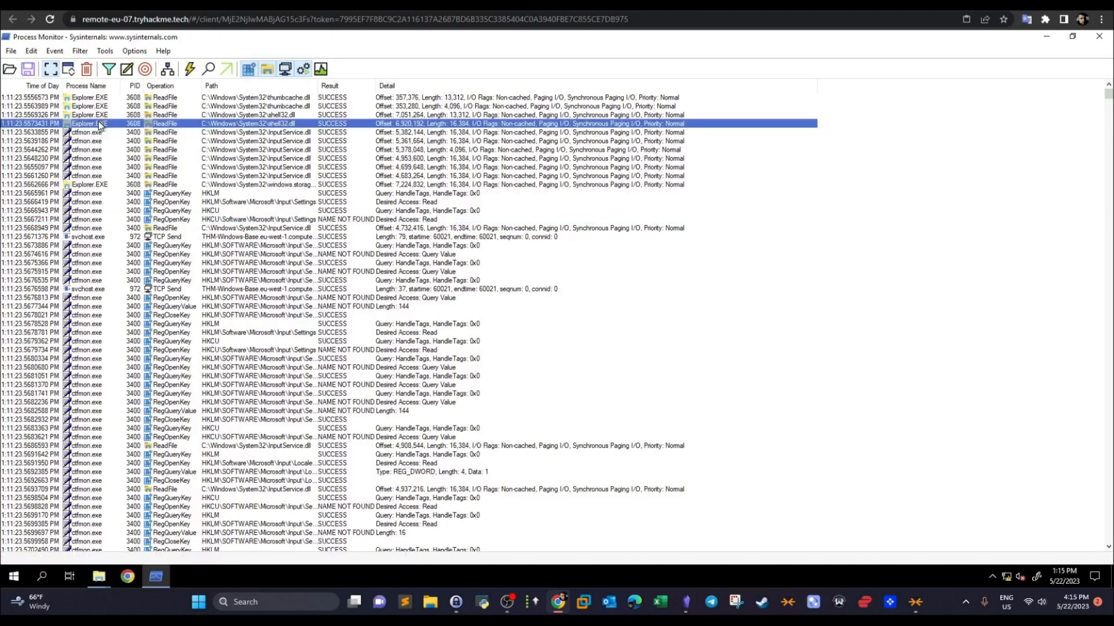
{"action": "right_click", "coordinate": [99, 124]}
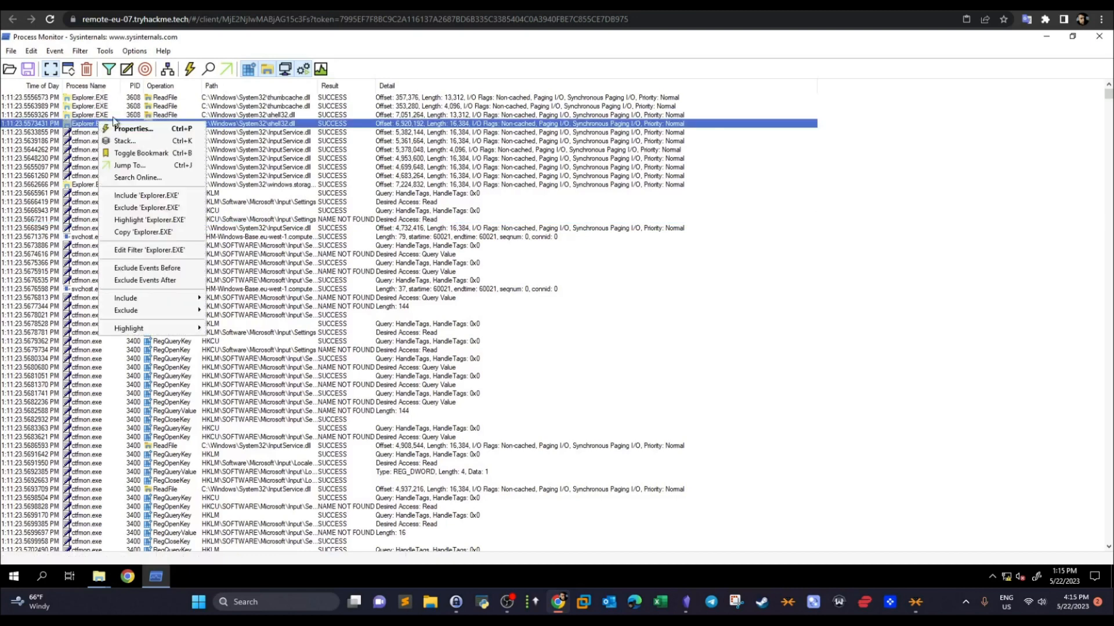
{"action": "left_click", "coordinate": [141, 198]}
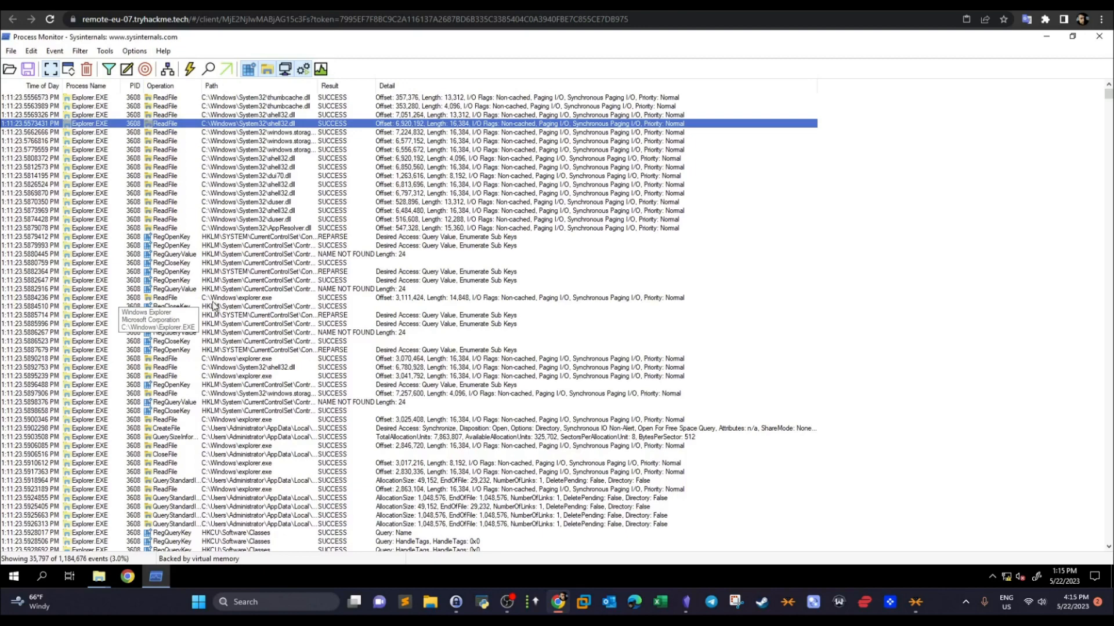
{"action": "left_click_drag", "start_coordinate": [1108, 96], "coordinate": [1071, 353]}
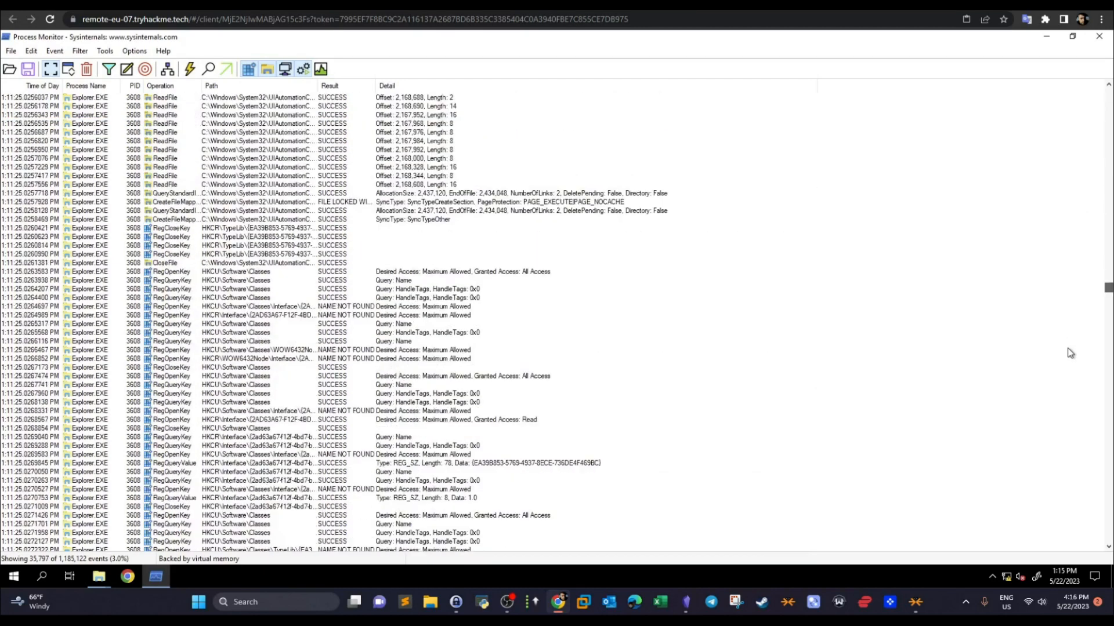
{"action": "left_click_drag", "start_coordinate": [1067, 94], "coordinate": [1072, 78]}
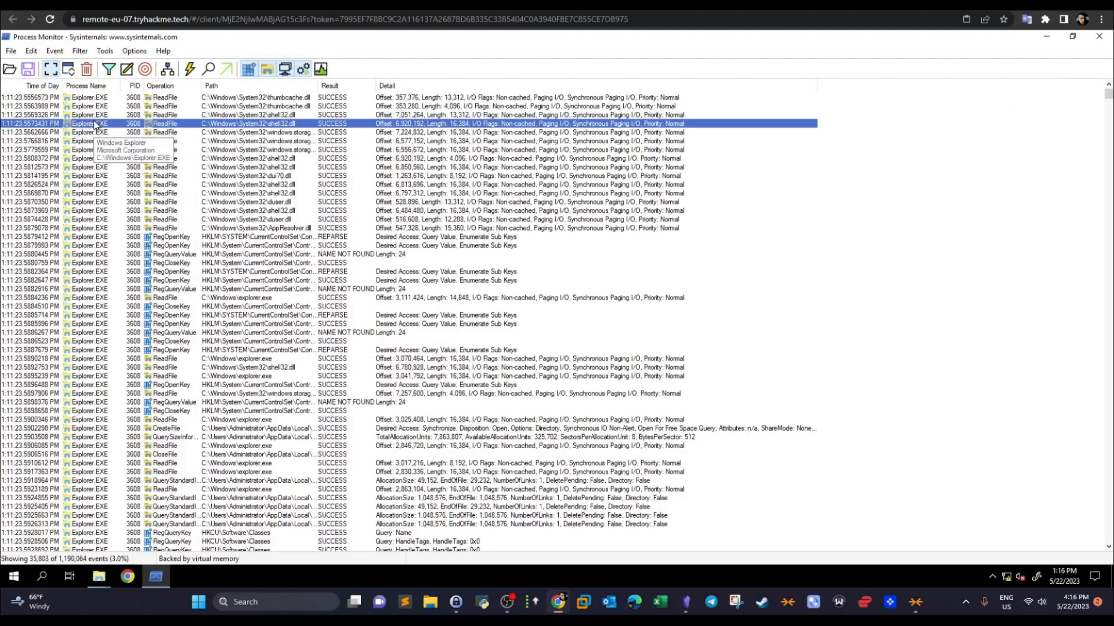
{"action": "right_click", "coordinate": [97, 125]}
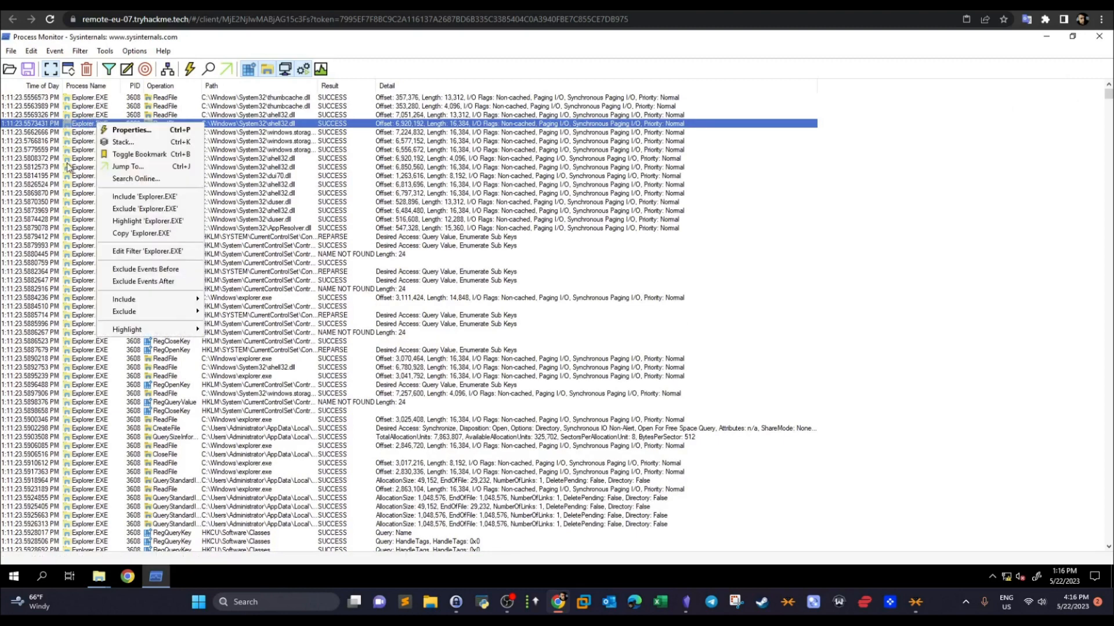
{"action": "left_click", "coordinate": [126, 199]}
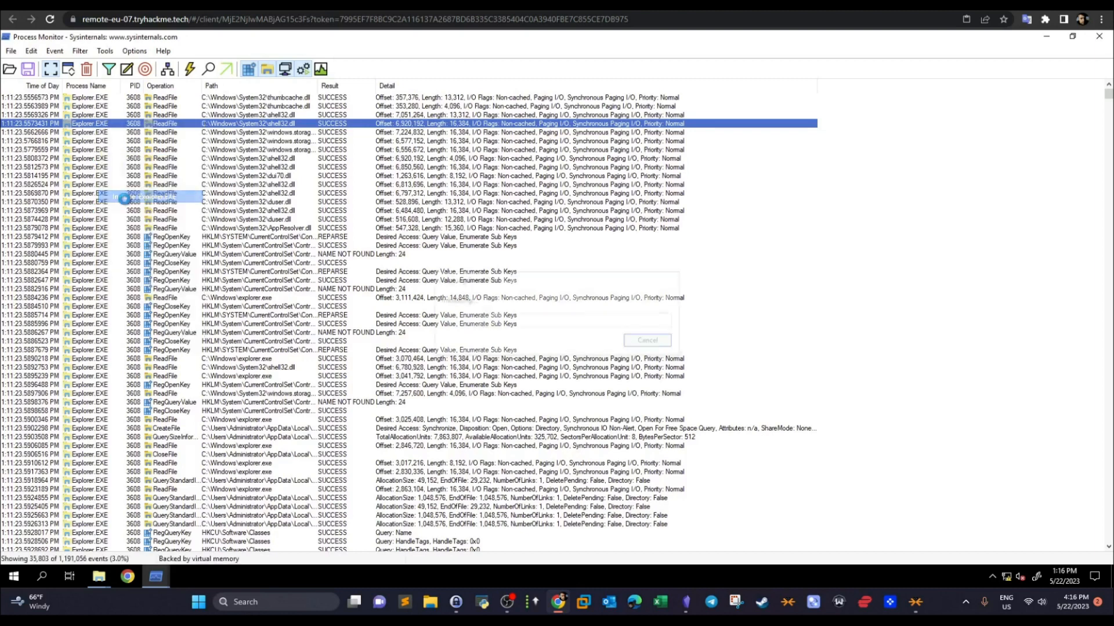
Step: Exclude Explorer.EXE from the already filtered event list, and reset the Process Monitor filter to its default conditions
{"action": "right_click", "coordinate": [87, 124]}
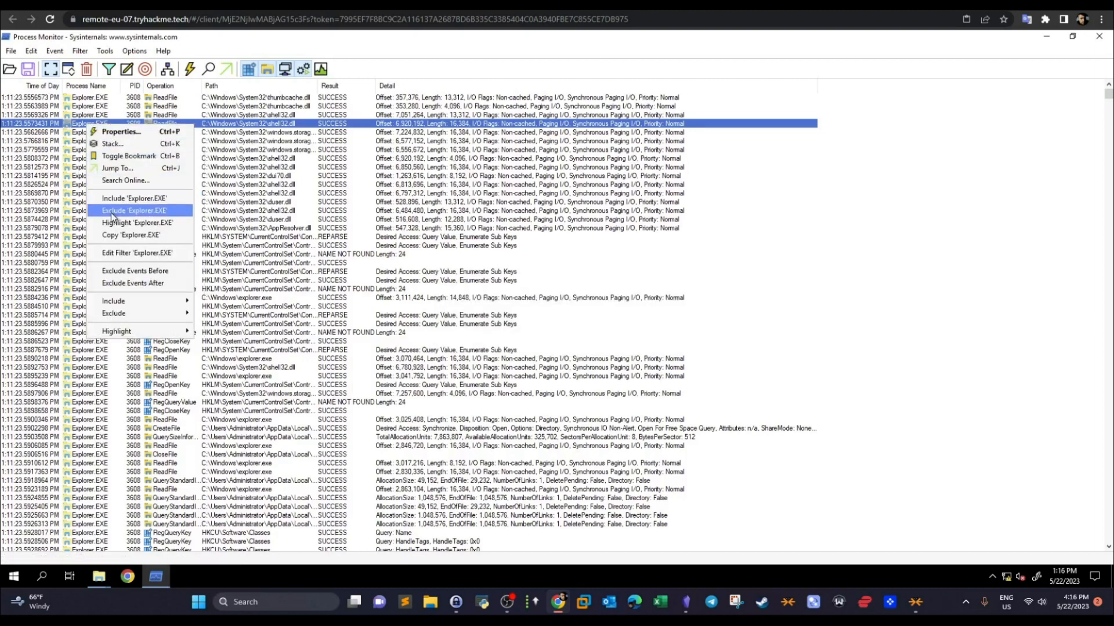
{"action": "left_click", "coordinate": [113, 214]}
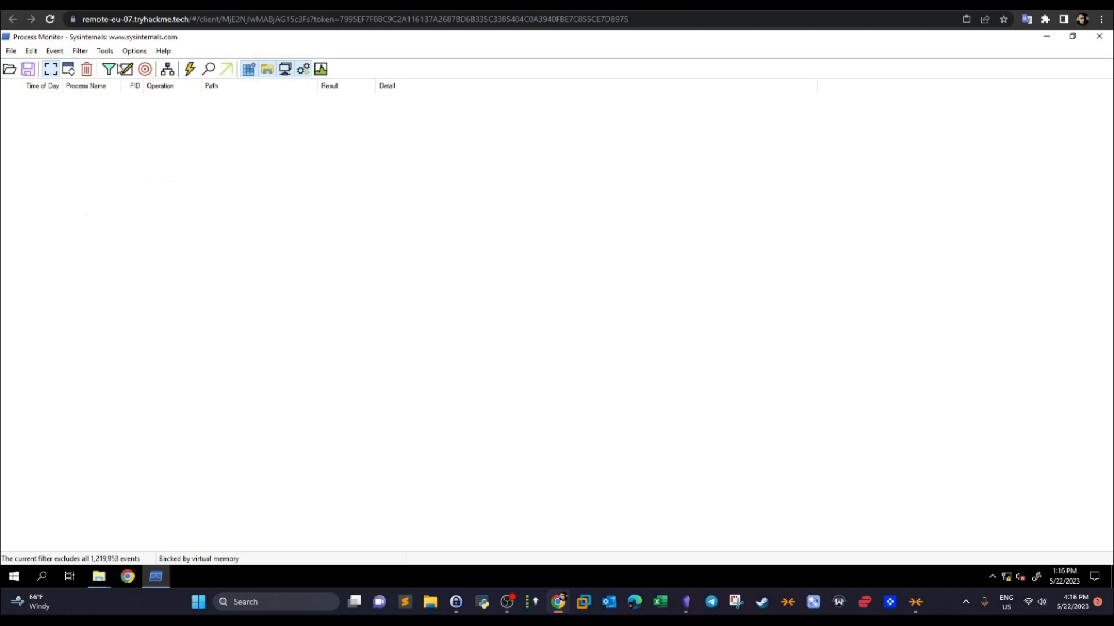
{"action": "left_click", "coordinate": [117, 76]}
{"action": "left_click_drag", "start_coordinate": [496, 174], "coordinate": [73, 130]}
{"action": "left_click", "coordinate": [87, 181]}
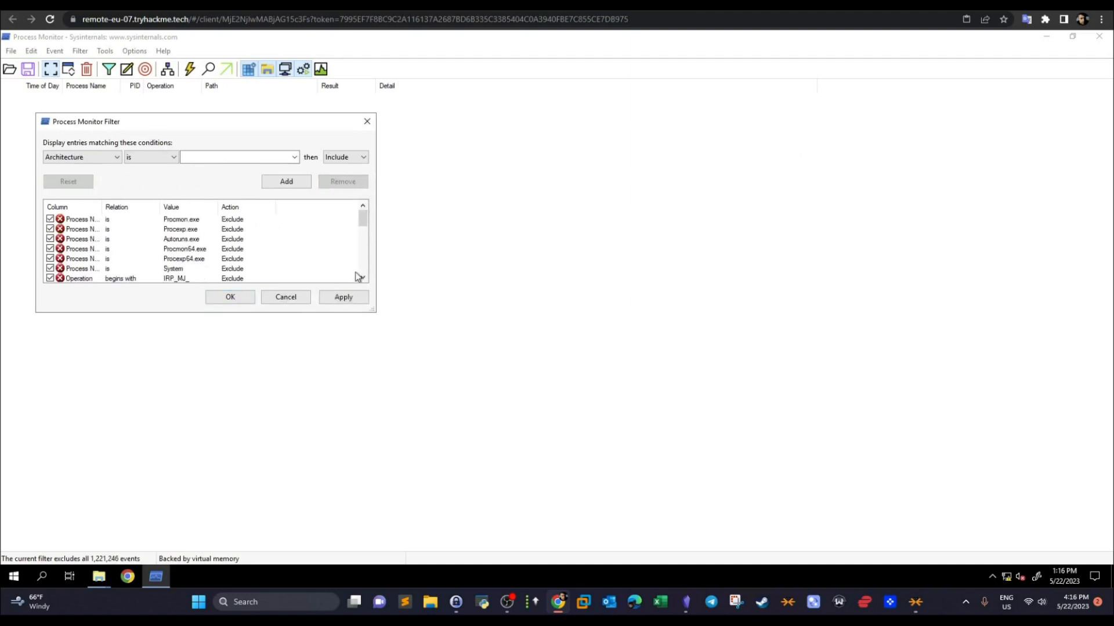
{"action": "left_click", "coordinate": [340, 298]}
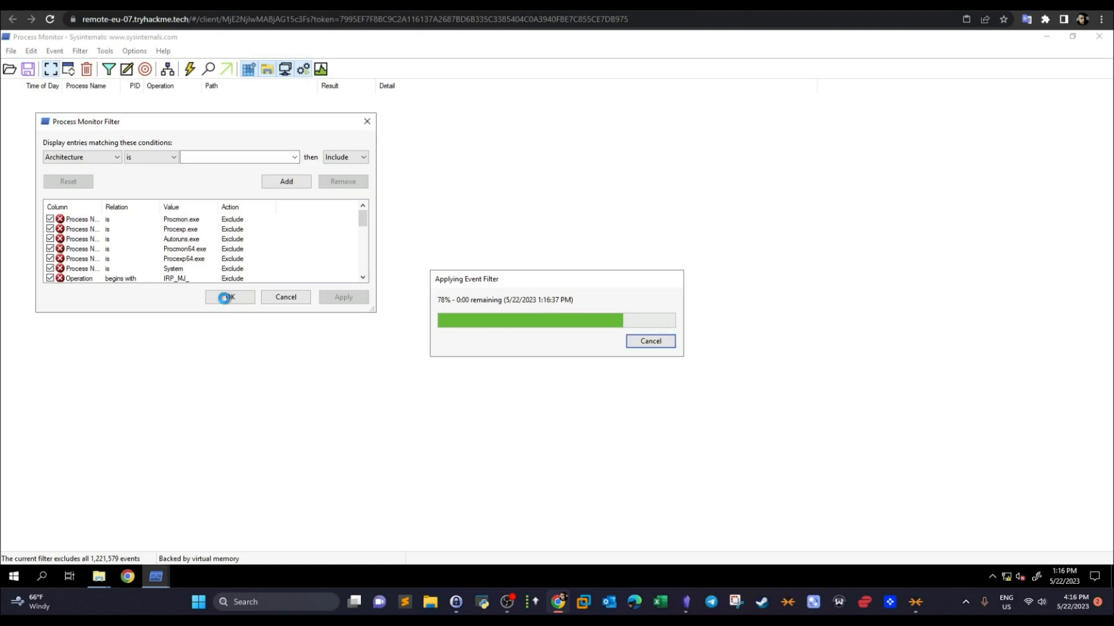
{"action": "left_click", "coordinate": [227, 298]}
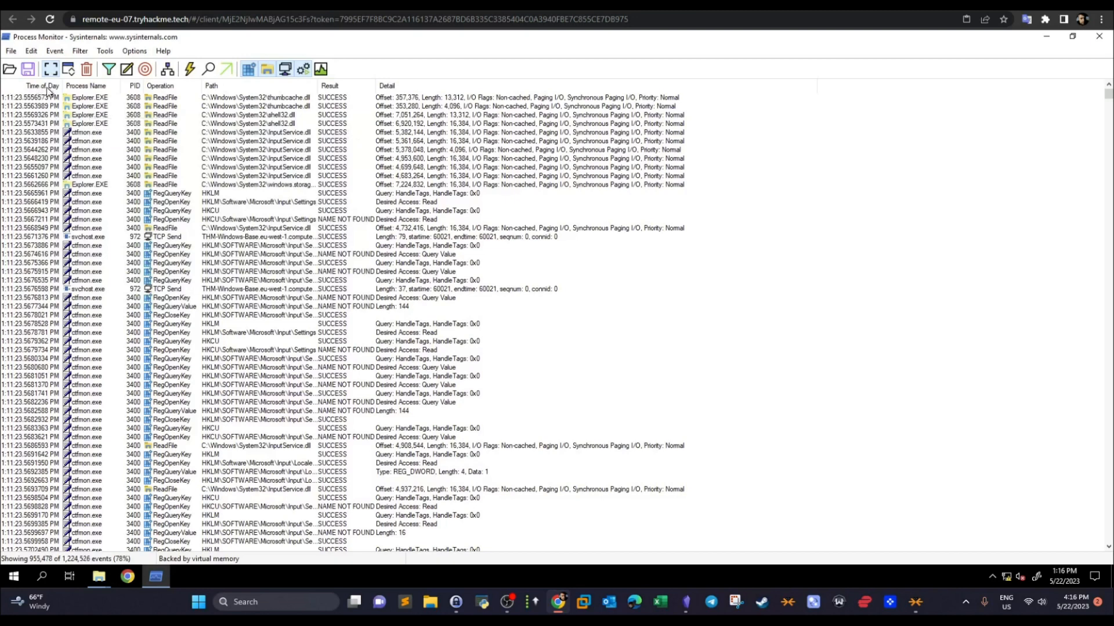
Step: Try excluding Explorer.EXE from the full event list, restore the default filter and browse the events again
{"action": "right_click", "coordinate": [94, 185]}
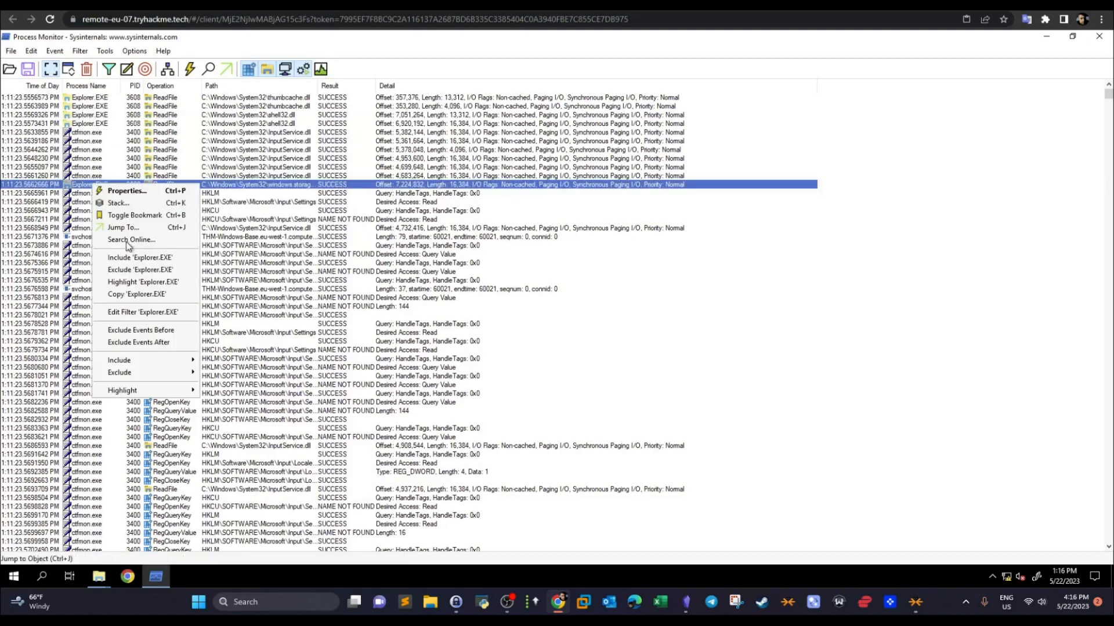
{"action": "left_click", "coordinate": [128, 270]}
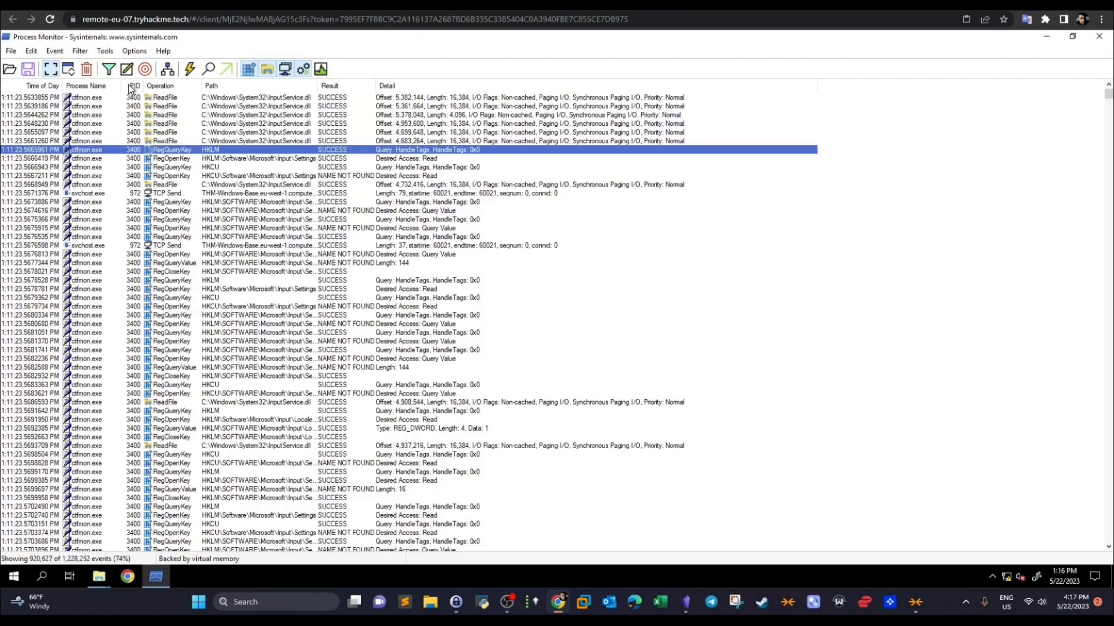
{"action": "left_click", "coordinate": [110, 70]}
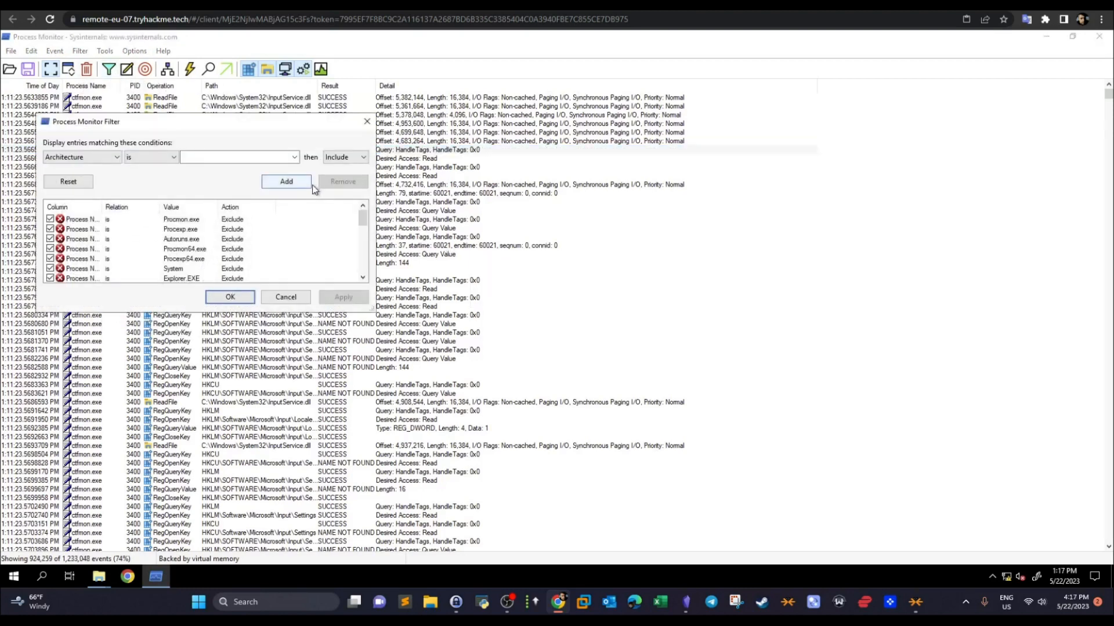
{"action": "left_click", "coordinate": [69, 181]}
{"action": "left_click", "coordinate": [352, 300]}
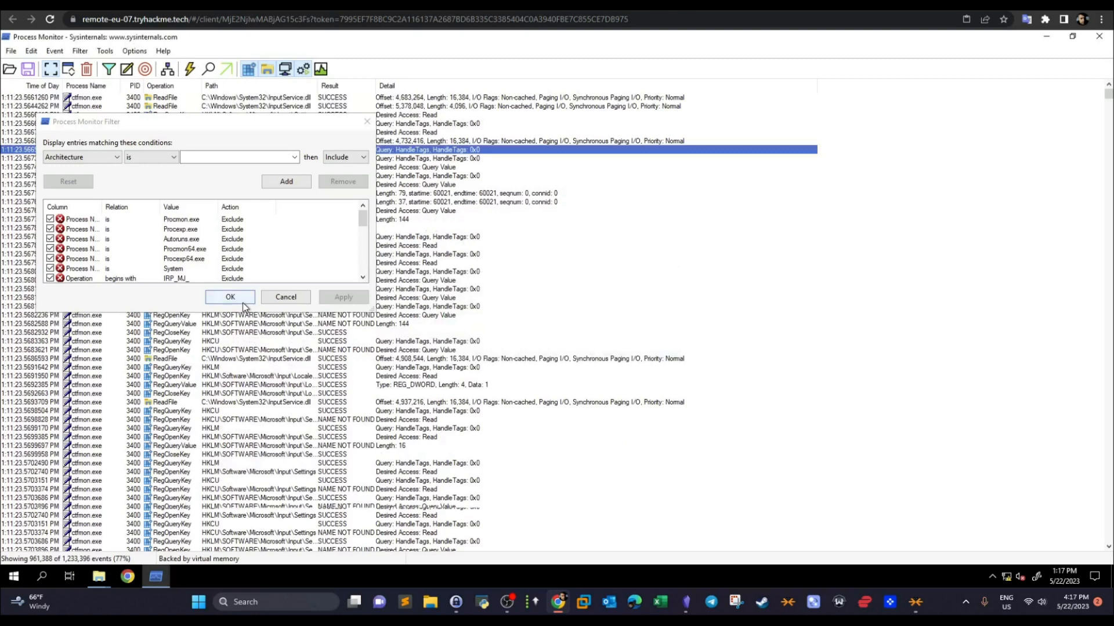
{"action": "left_click", "coordinate": [242, 301]}
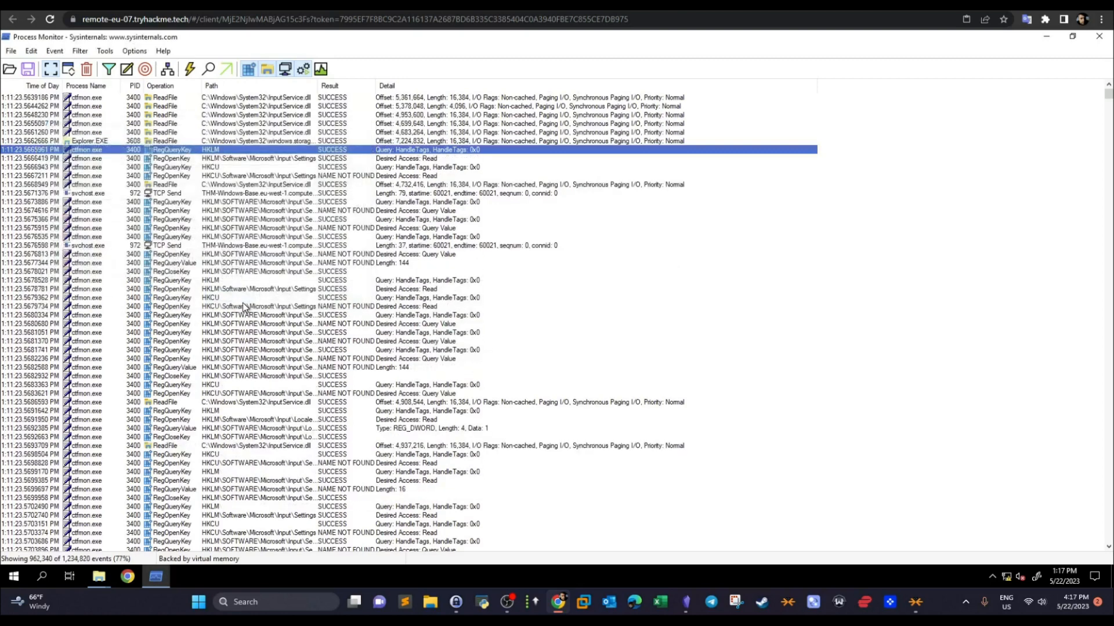
{"action": "left_click", "coordinate": [105, 141]}
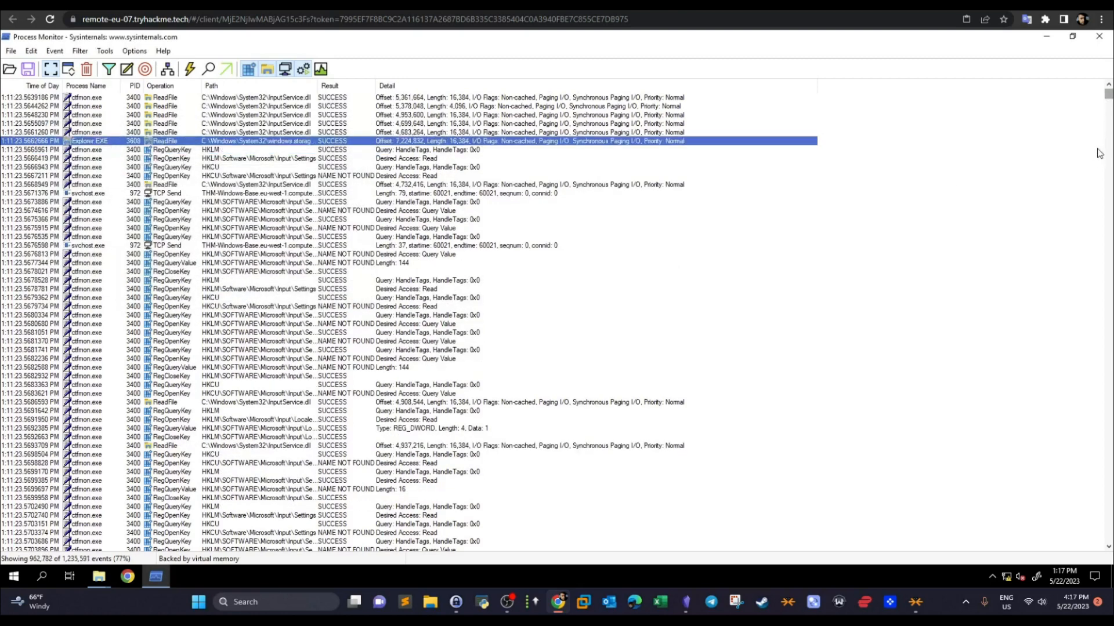
{"action": "scroll", "coordinate": [1097, 162], "scroll_direction": "down", "scroll_amount": 10}
{"action": "scroll", "coordinate": [1096, 122], "scroll_direction": "up", "scroll_amount": 10}
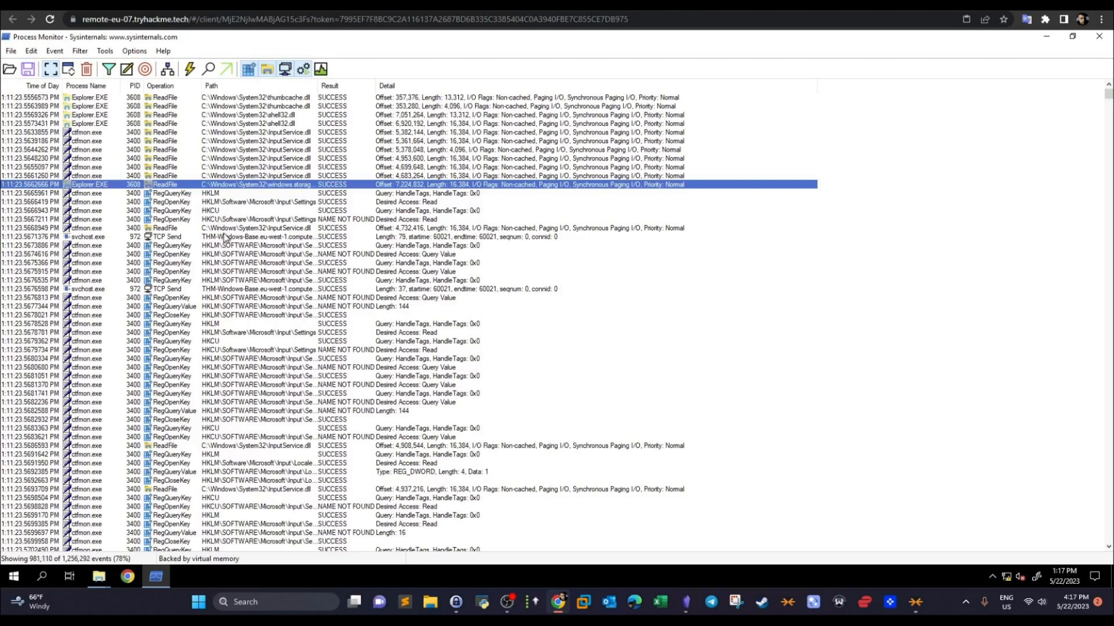
Step: Select the first svchost.exe TCP Send event and widen the Path column to show its full network path
{"action": "left_click", "coordinate": [110, 237]}
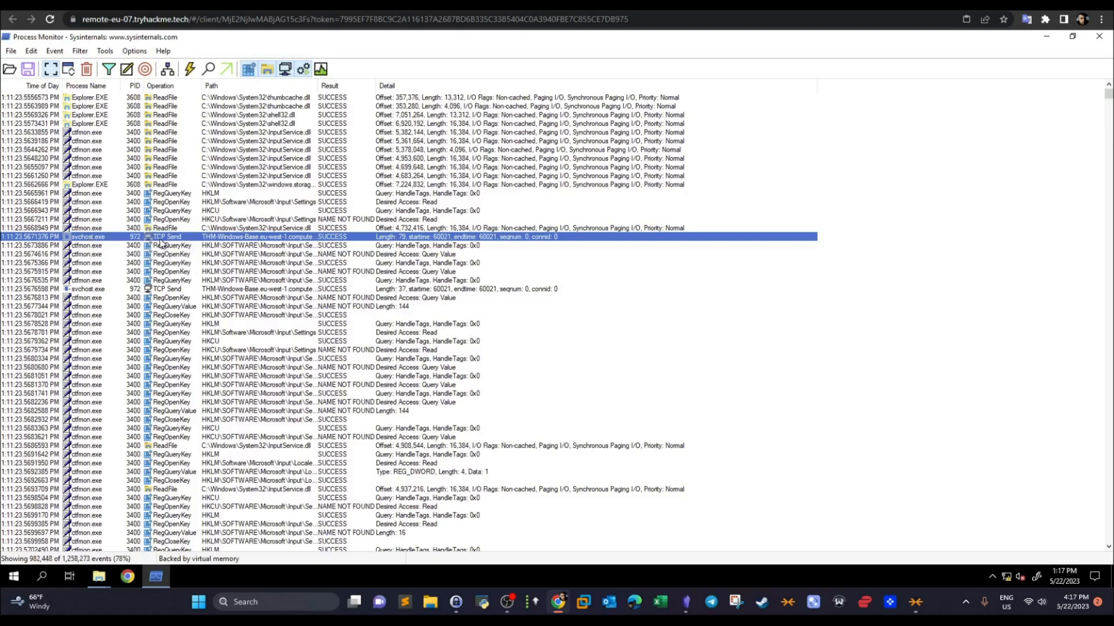
{"action": "left_click_drag", "start_coordinate": [314, 85], "coordinate": [472, 85]}
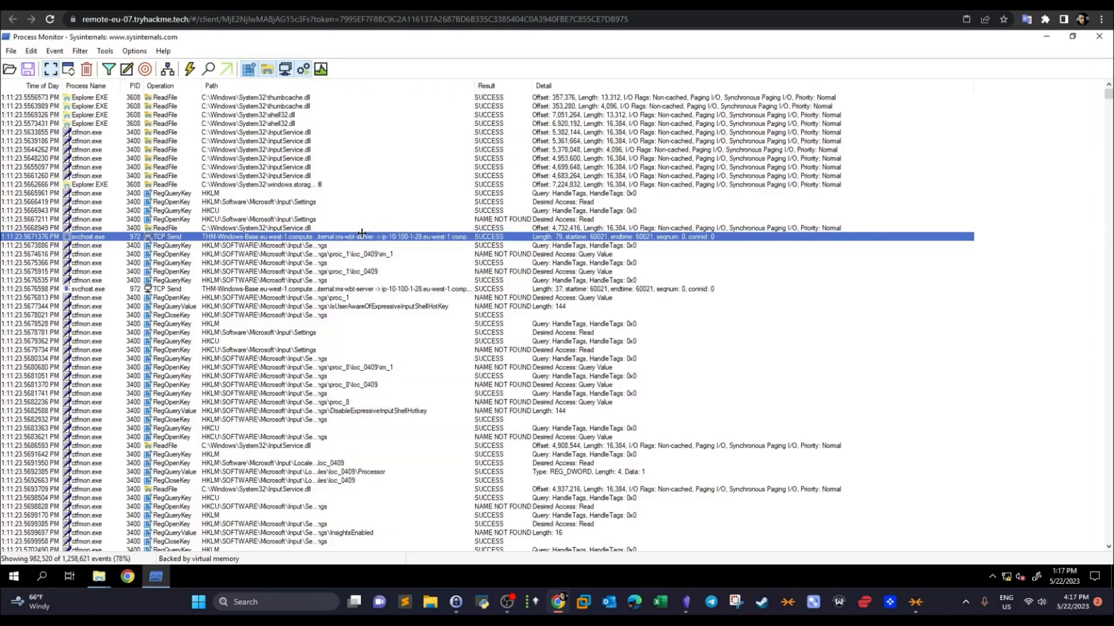
{"action": "left_click_drag", "start_coordinate": [531, 86], "coordinate": [602, 85]}
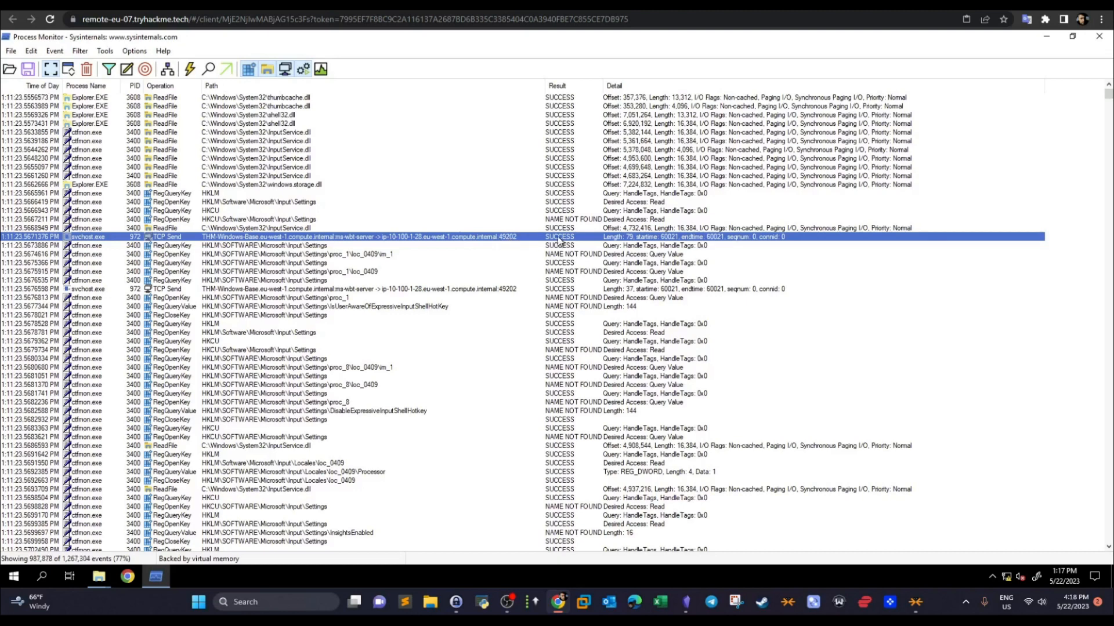
Step: Open the properties of the svchost.exe TCP Send event and examine its class, operation and result
{"action": "right_click", "coordinate": [170, 243]}
{"action": "left_click", "coordinate": [179, 244]}
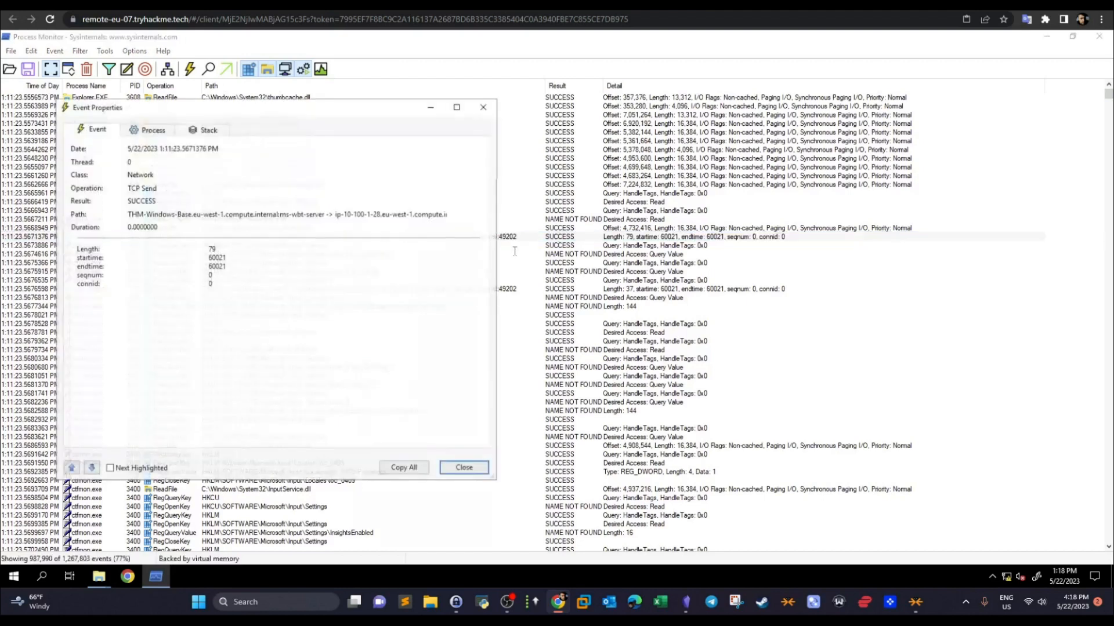
{"action": "left_click_drag", "start_coordinate": [213, 112], "coordinate": [418, 124]}
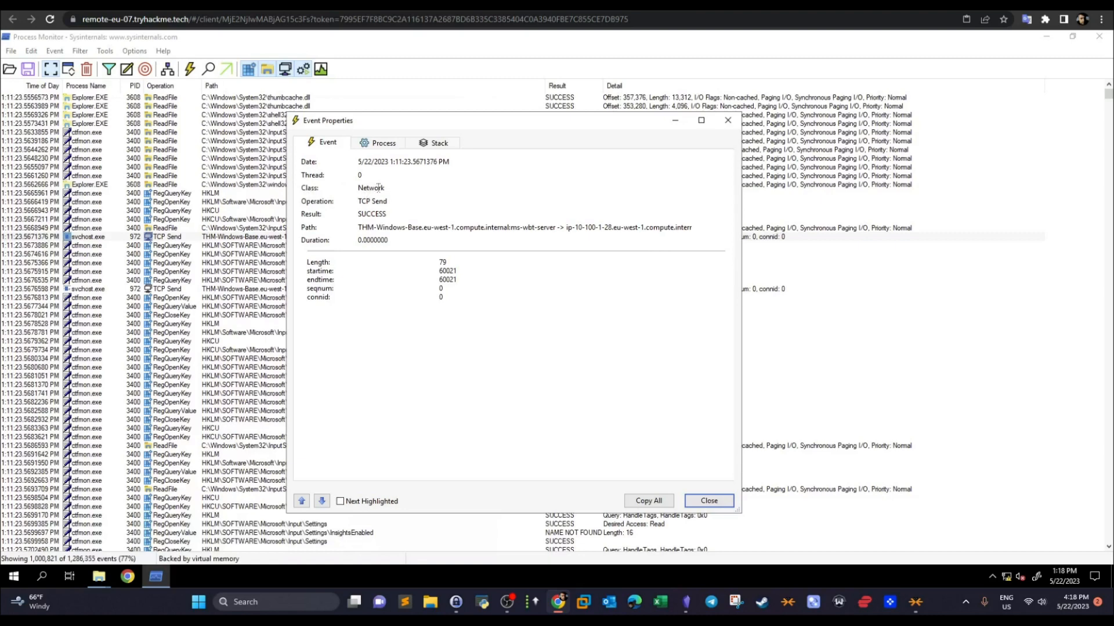
{"action": "left_click_drag", "start_coordinate": [378, 187], "coordinate": [361, 201]}
{"action": "double_click", "coordinate": [376, 214]}
Step: Examine the event's process details, including image path, command line, PID and user, and recheck the event's network path
{"action": "left_click", "coordinate": [365, 145]}
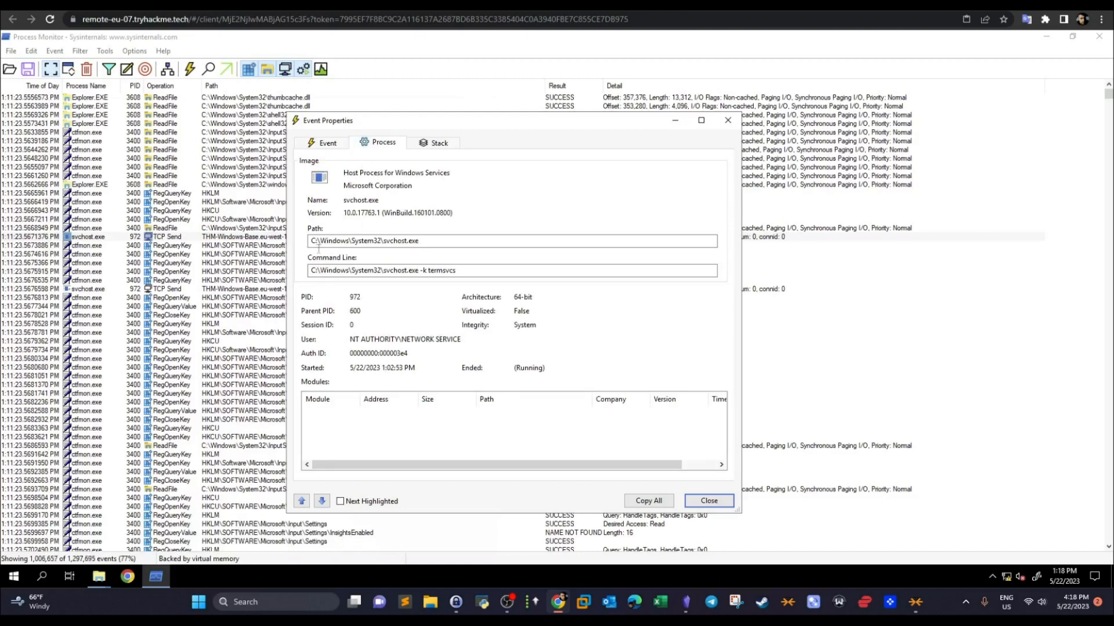
{"action": "left_click_drag", "start_coordinate": [419, 241], "coordinate": [307, 238]}
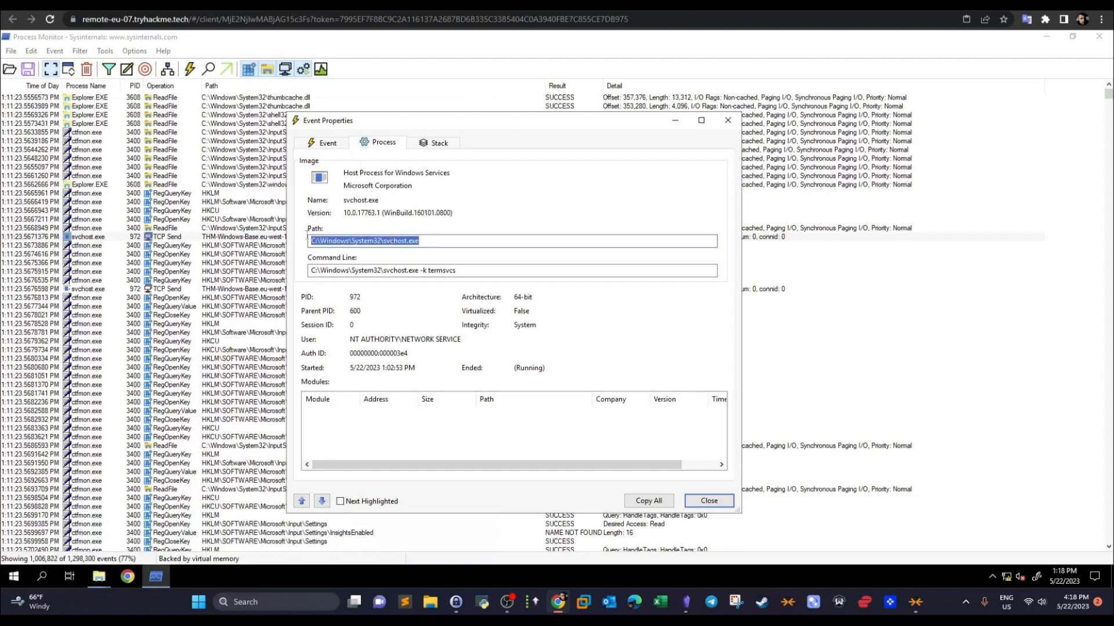
{"action": "left_click", "coordinate": [457, 271]}
{"action": "left_click_drag", "start_coordinate": [457, 271], "coordinate": [305, 271]}
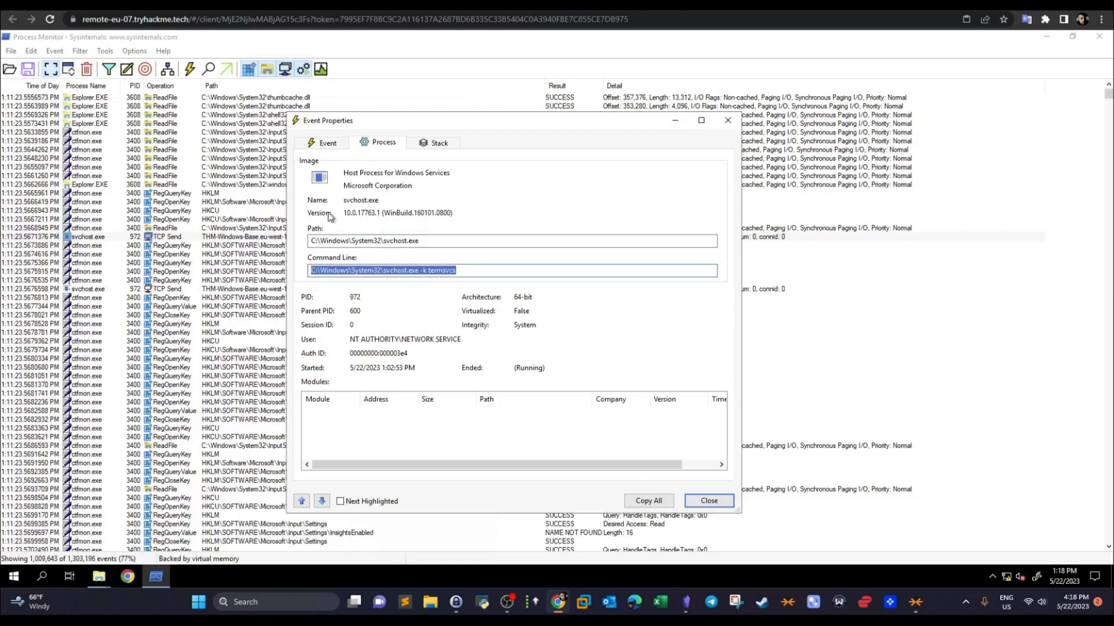
{"action": "left_click", "coordinate": [329, 144]}
{"action": "left_click_drag", "start_coordinate": [649, 228], "coordinate": [598, 228]}
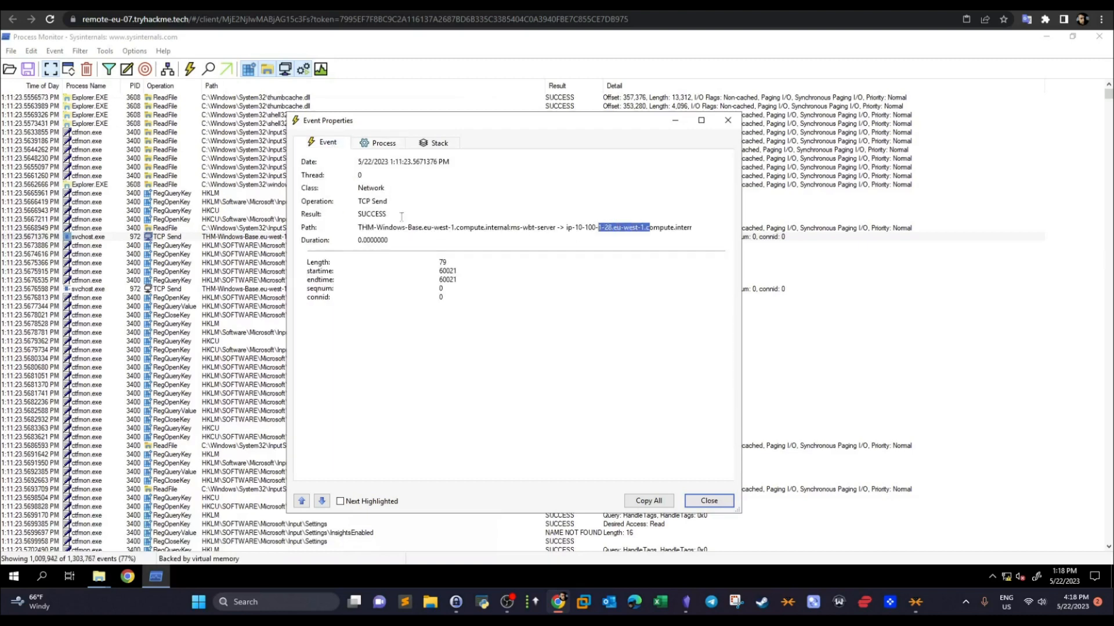
{"action": "left_click", "coordinate": [380, 143]}
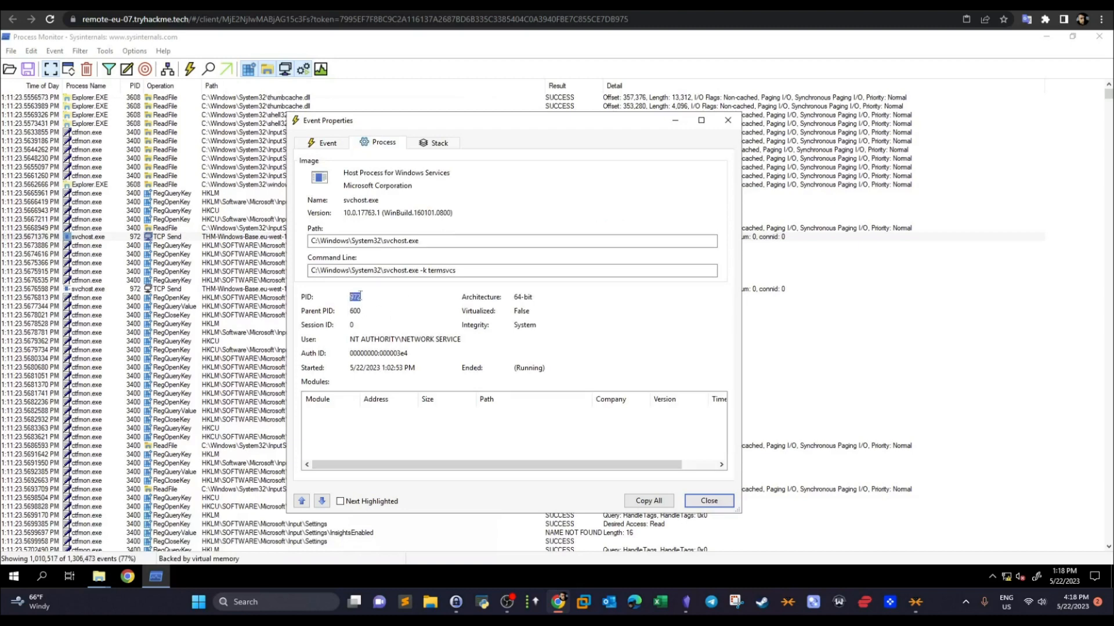
{"action": "left_click_drag", "start_coordinate": [350, 339], "coordinate": [472, 339]}
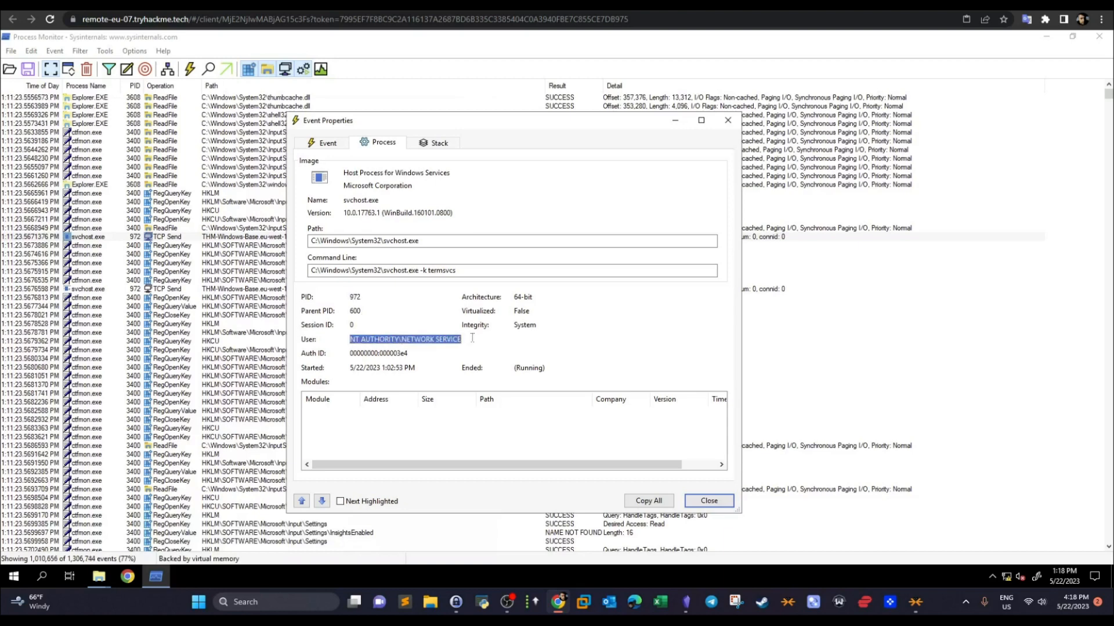
{"action": "left_click", "coordinate": [411, 341]}
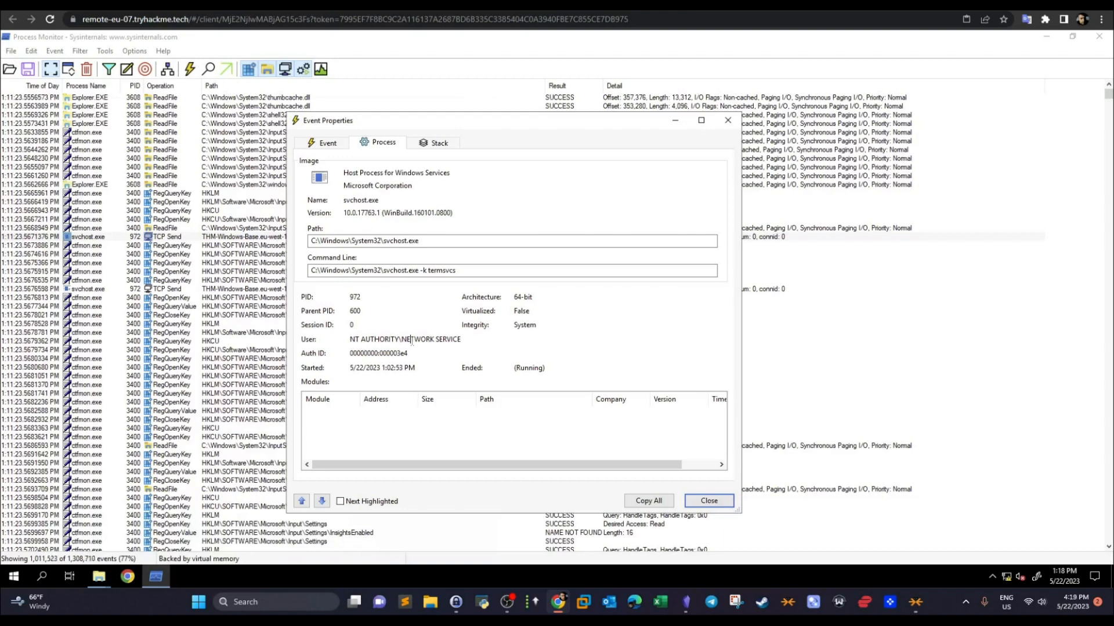
Step: Check the event's stack information, go back over its process and event details, and close the properties
{"action": "left_click", "coordinate": [431, 143]}
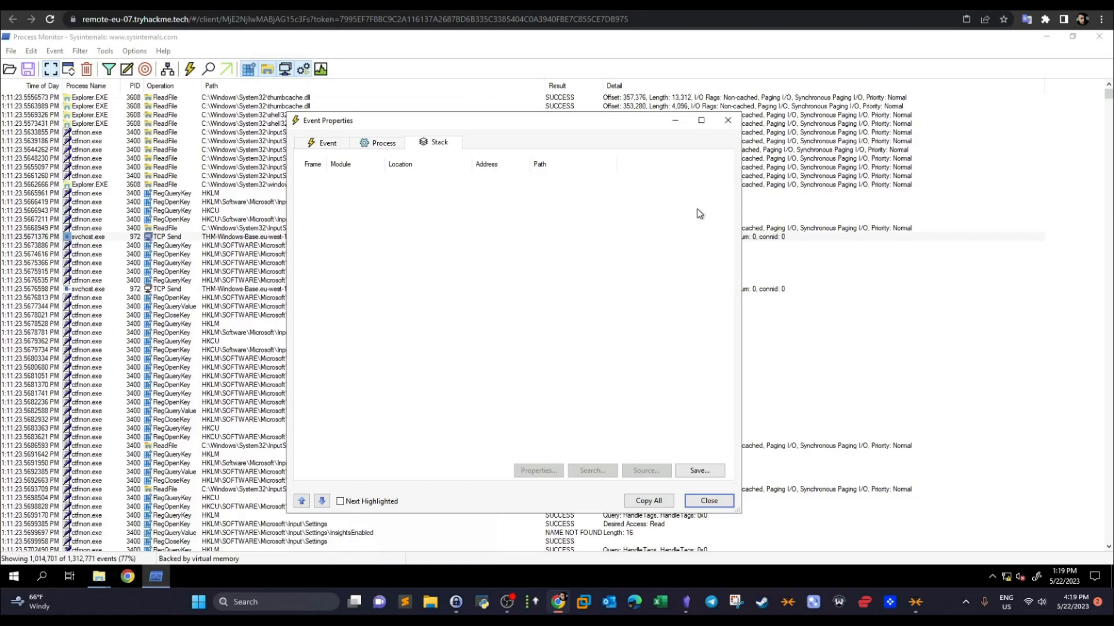
{"action": "left_click", "coordinate": [379, 143]}
{"action": "left_click", "coordinate": [324, 145]}
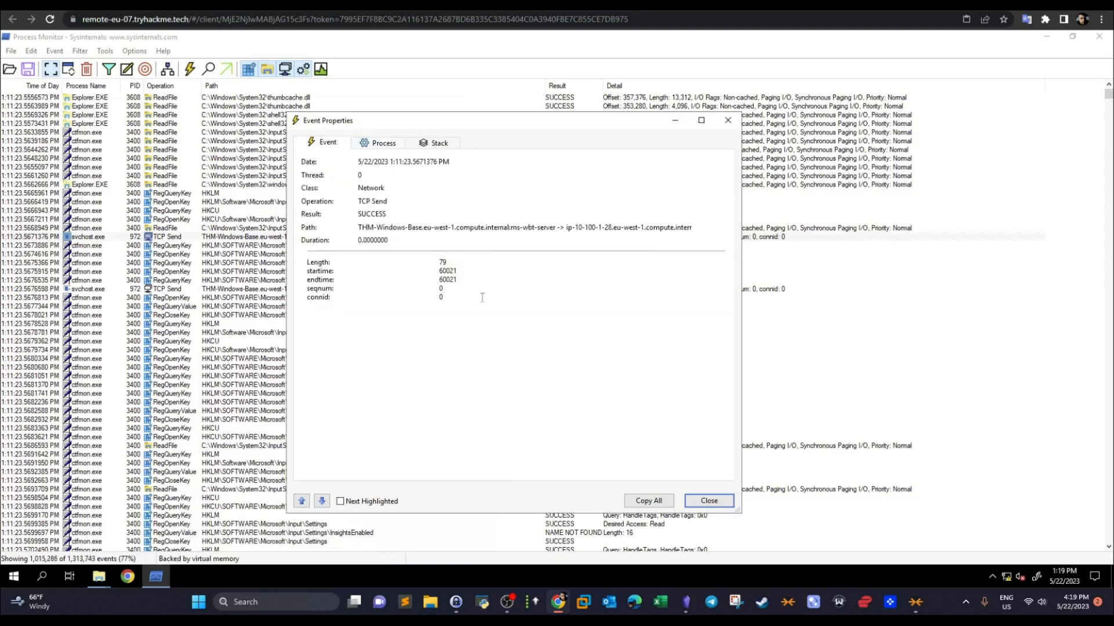
{"action": "left_click", "coordinate": [701, 502]}
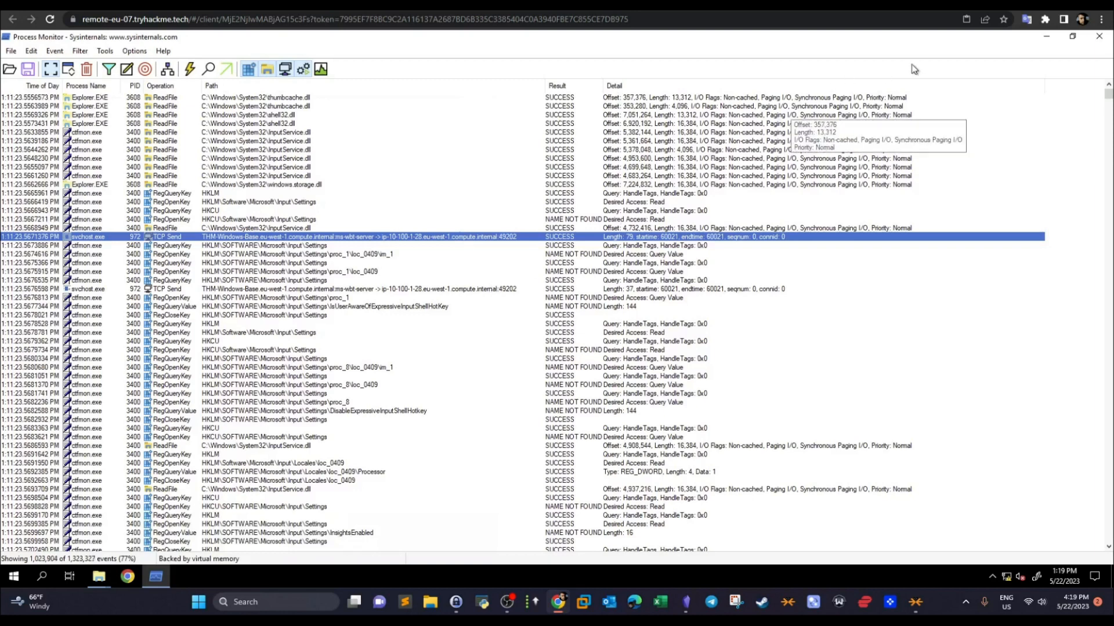
Step: Minimize Process Monitor, close the Utilities folder and run 1.exe from the samples folder
{"action": "left_click", "coordinate": [1048, 38]}
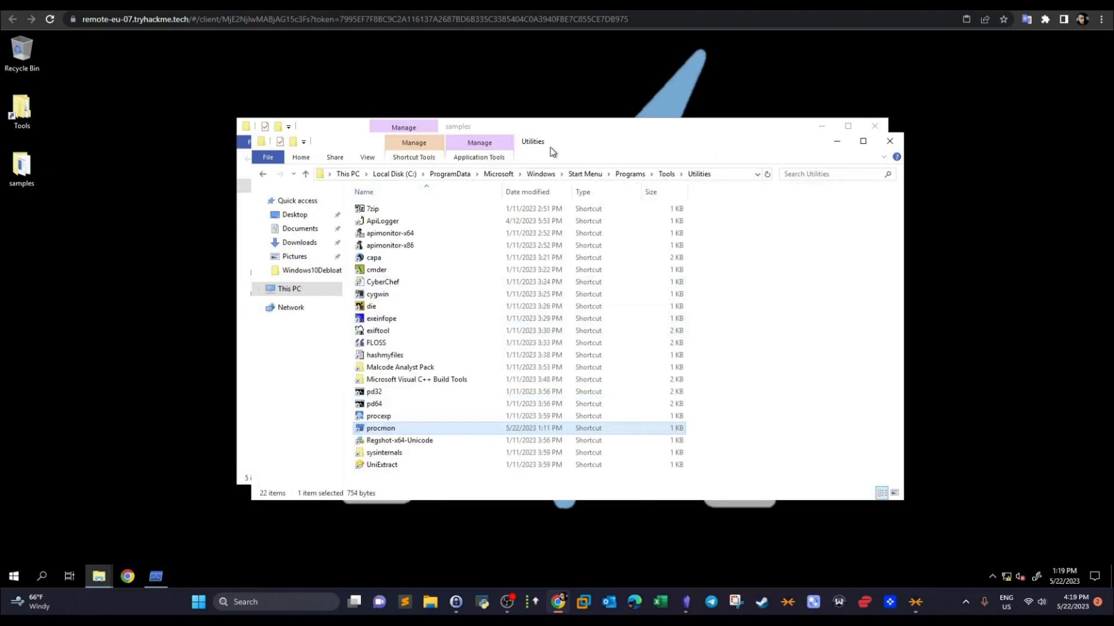
{"action": "left_click", "coordinate": [888, 142]}
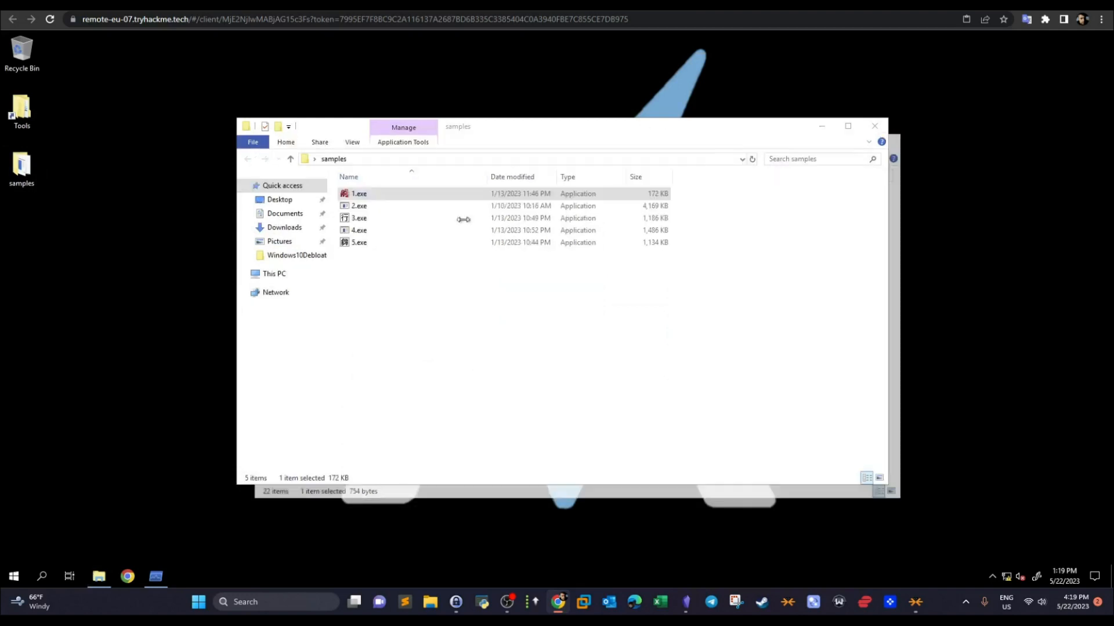
{"action": "double_click", "coordinate": [348, 199]}
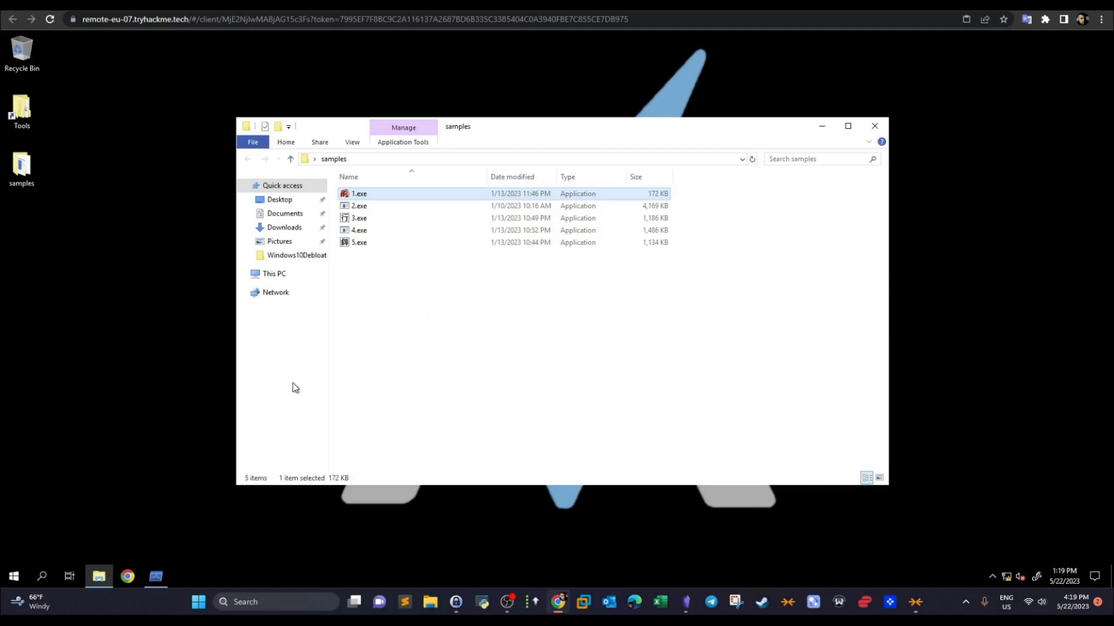
Step: Switch back to Process Monitor and set up a filter condition for Process Name is 1.exe with the Include action
{"action": "left_click", "coordinate": [155, 575]}
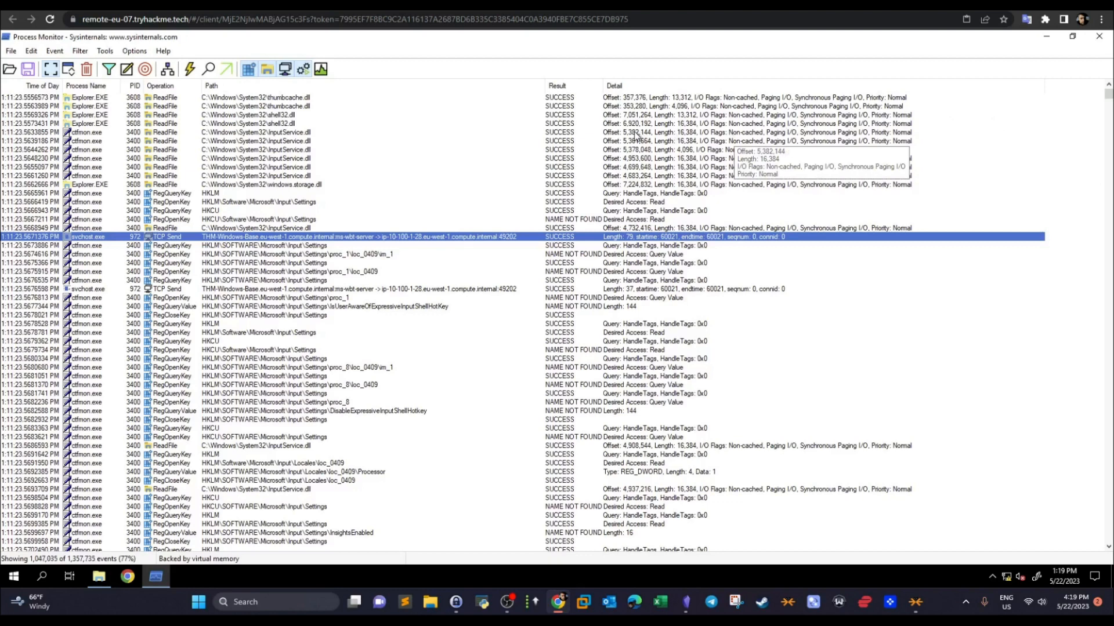
{"action": "left_click", "coordinate": [108, 69]}
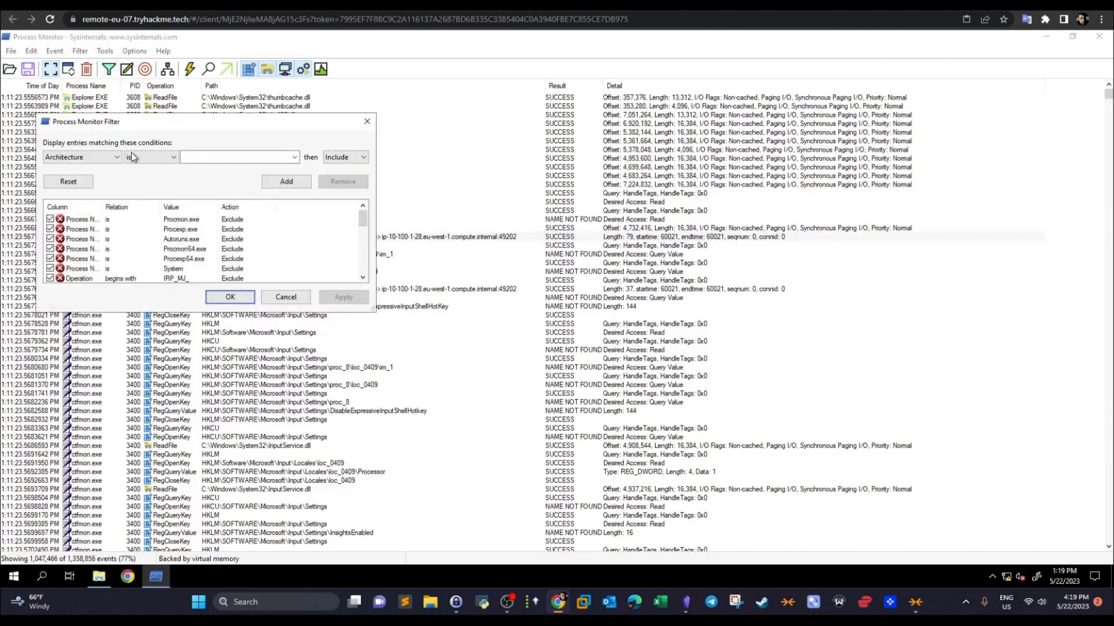
{"action": "left_click_drag", "start_coordinate": [108, 123], "coordinate": [349, 177]}
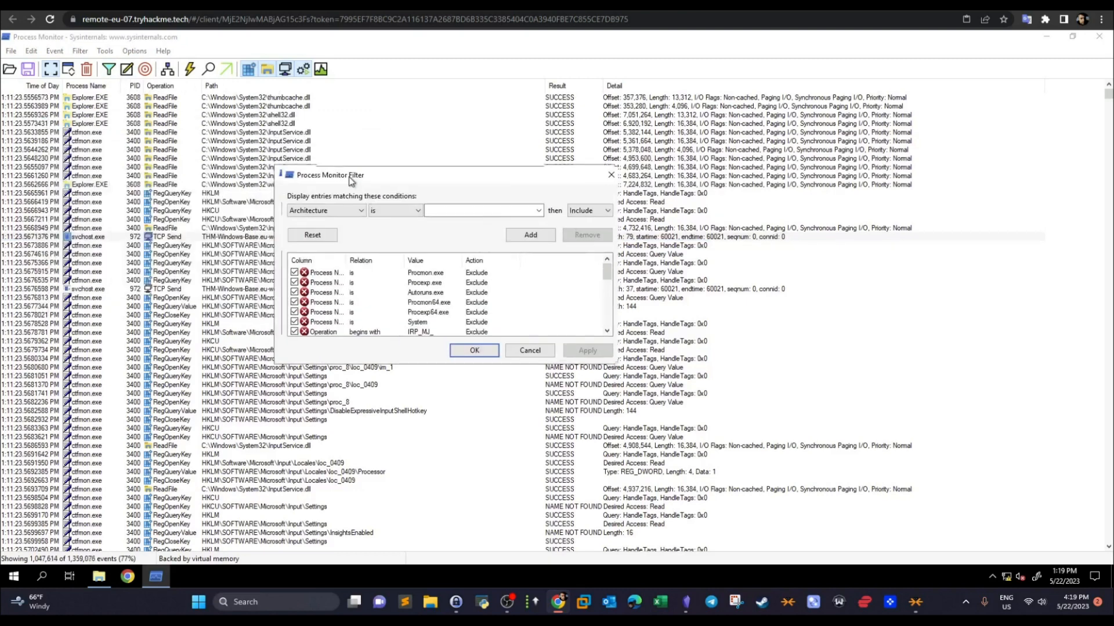
{"action": "left_click", "coordinate": [322, 213]}
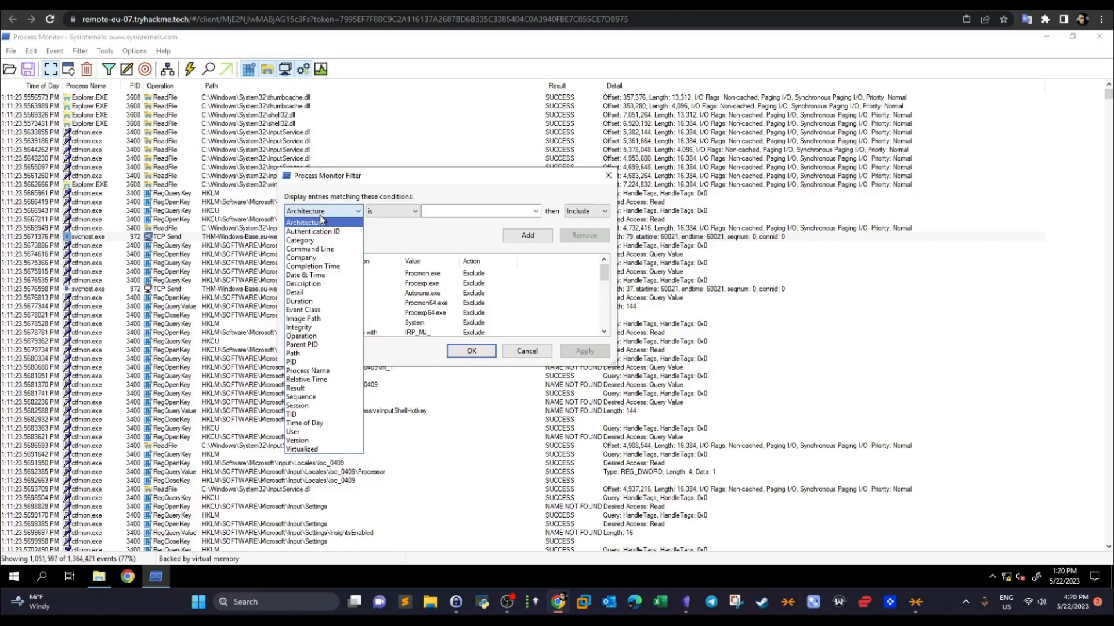
{"action": "left_click", "coordinate": [318, 372]}
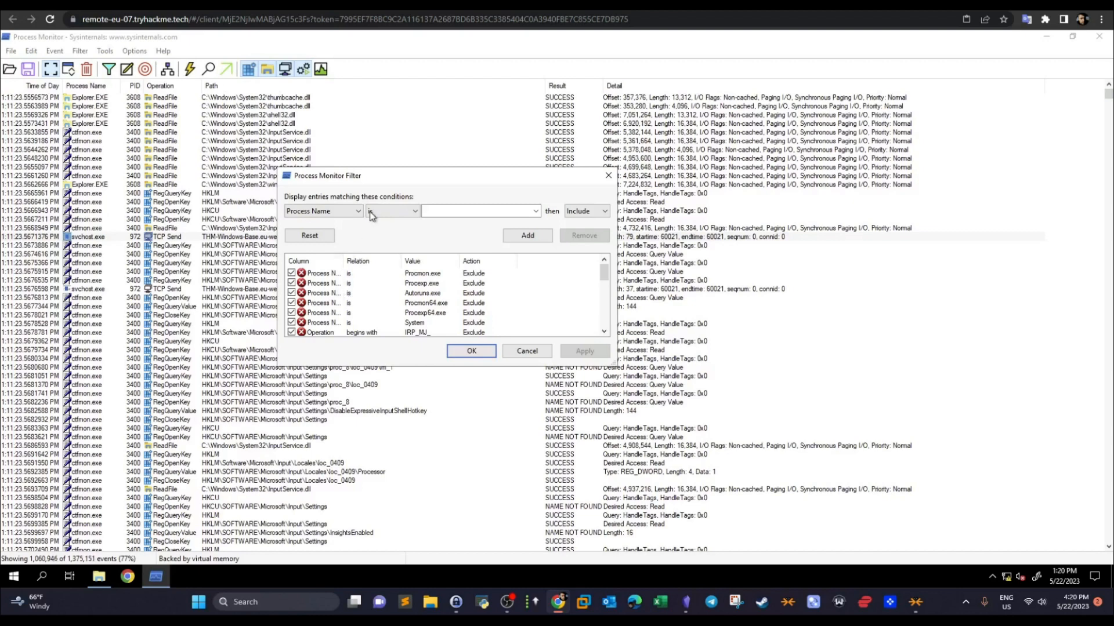
{"action": "left_click", "coordinate": [99, 576]}
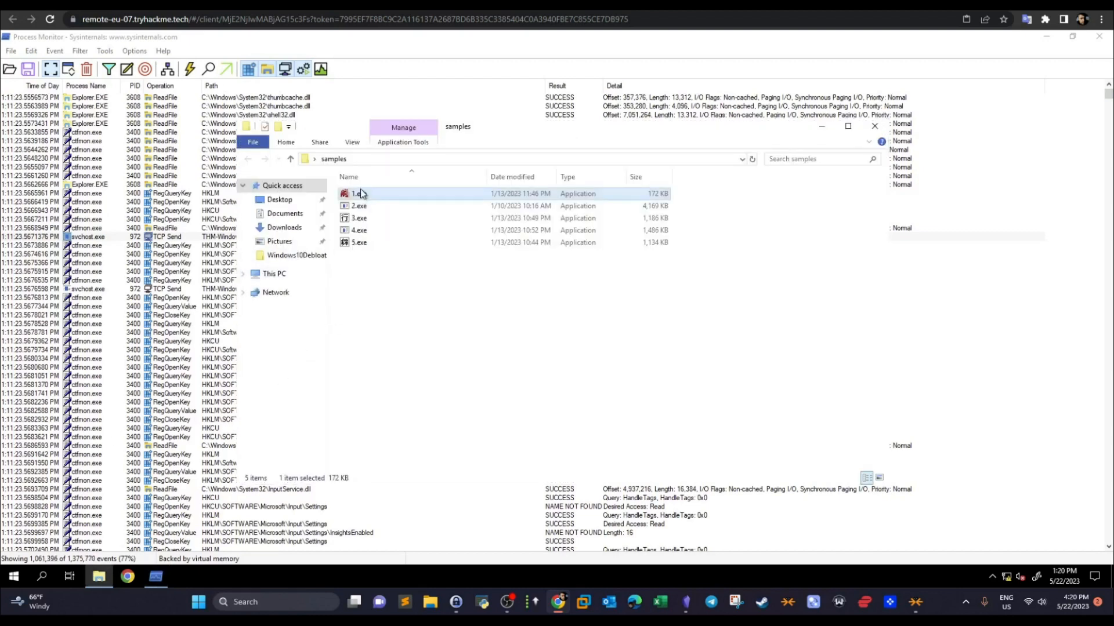
{"action": "left_click", "coordinate": [822, 127]}
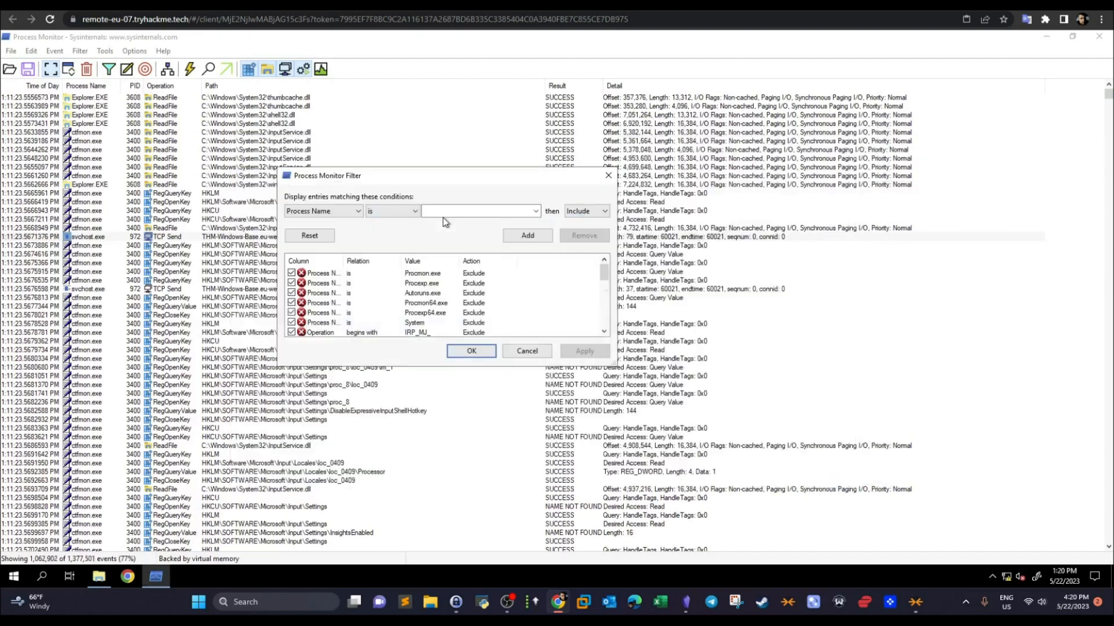
{"action": "type", "text": "1.exe"}
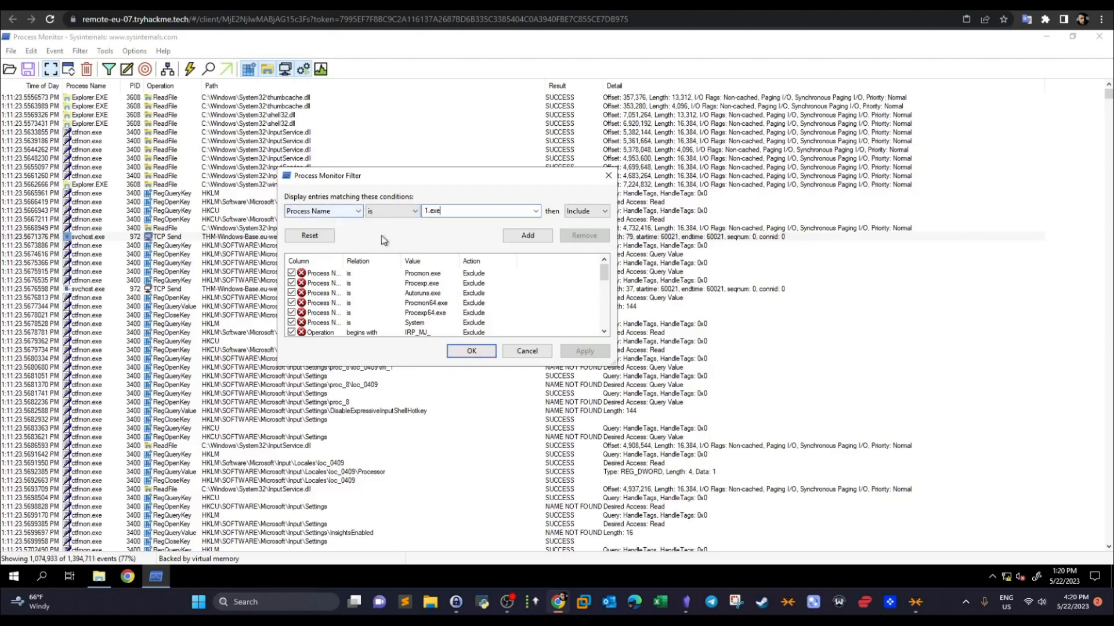
Step: Add the 1.exe process name condition to the filter list, keeping the relation "is", then apply it and close the filter settings
{"action": "left_click", "coordinate": [391, 212]}
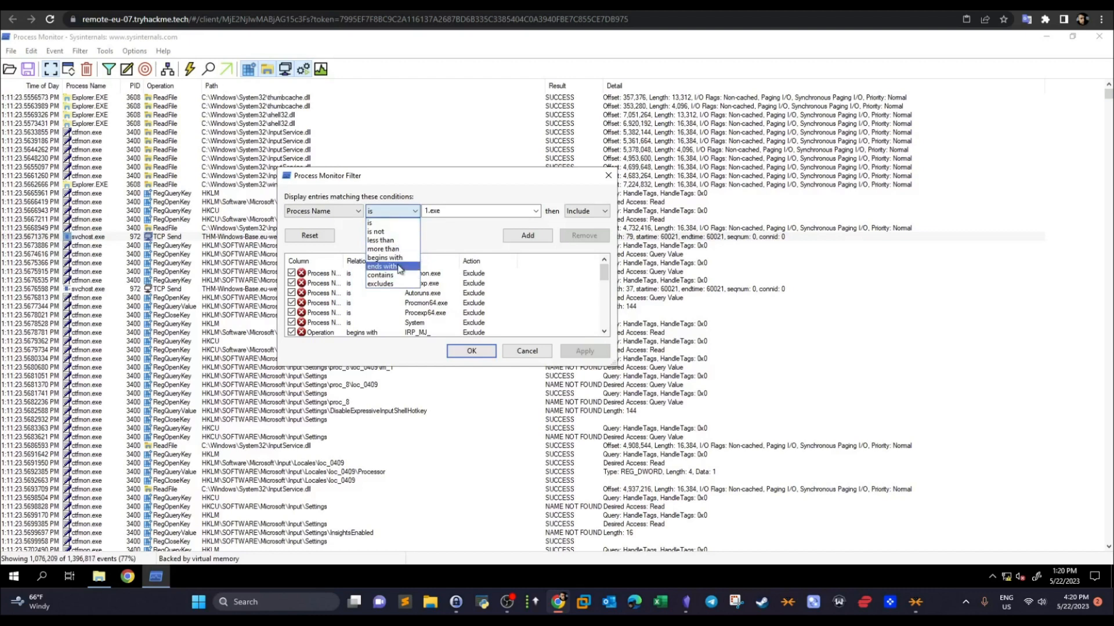
{"action": "left_click", "coordinate": [447, 232]}
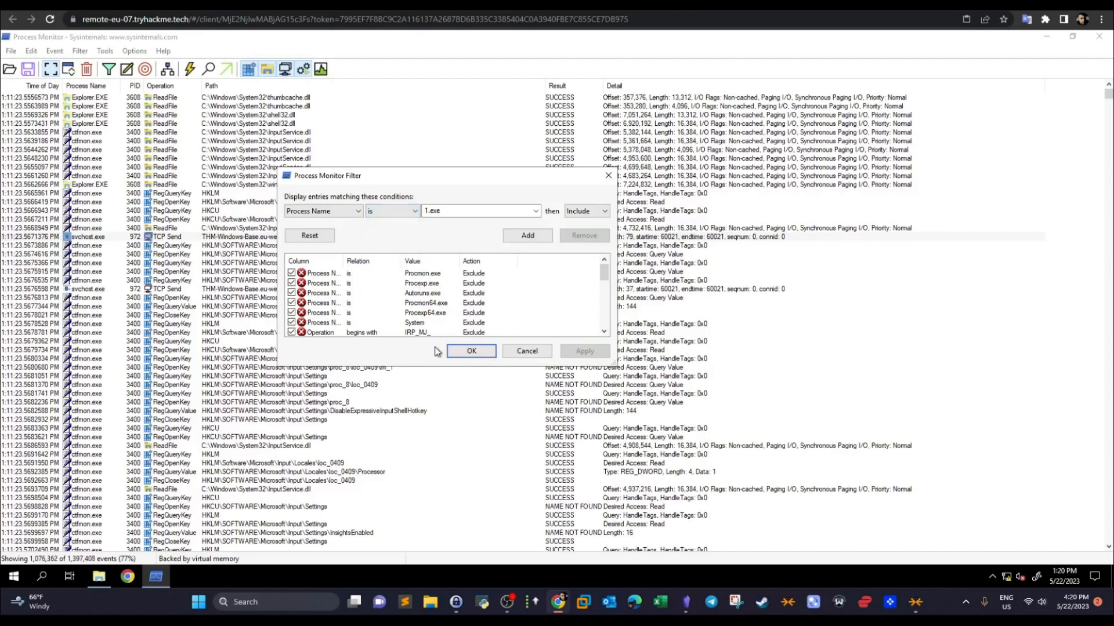
{"action": "left_click", "coordinate": [471, 351]}
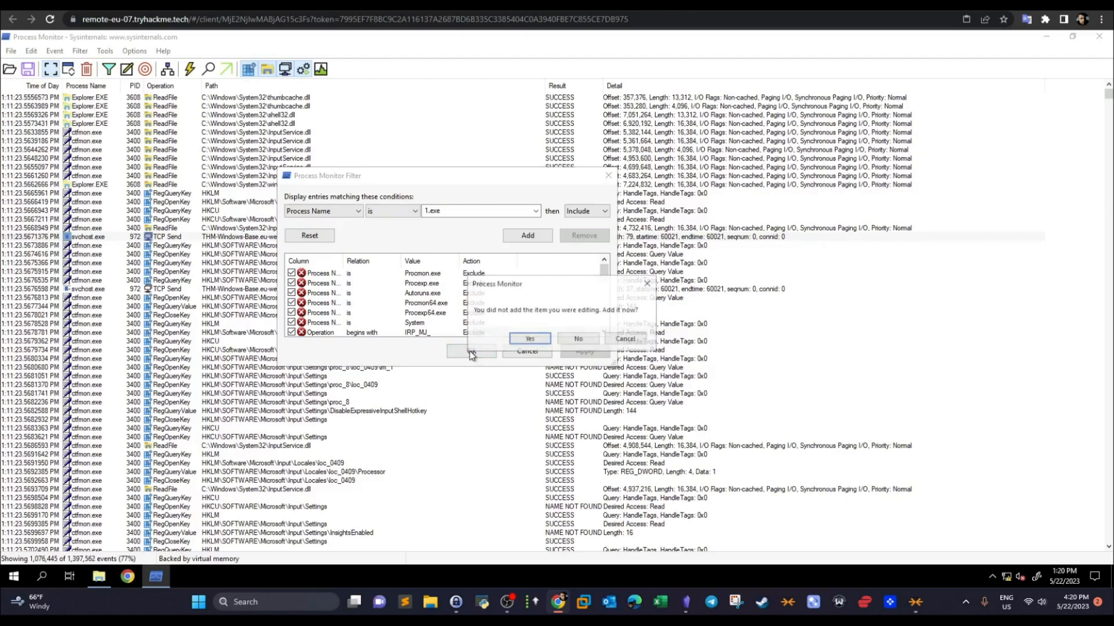
{"action": "left_click", "coordinate": [624, 343]}
{"action": "left_click", "coordinate": [519, 239]}
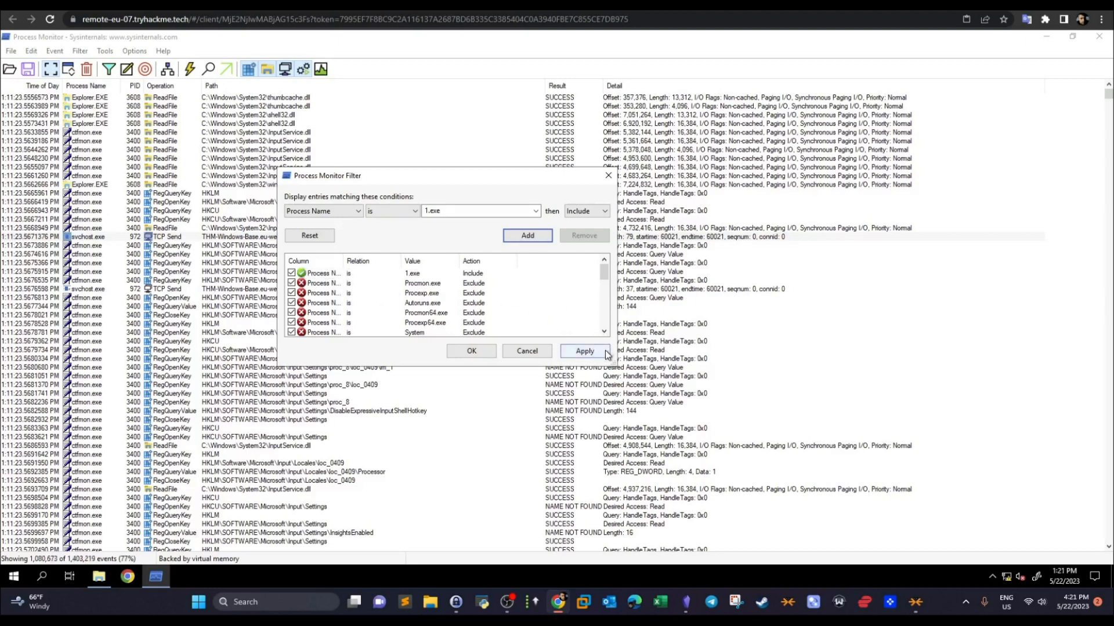
{"action": "left_click", "coordinate": [585, 351]}
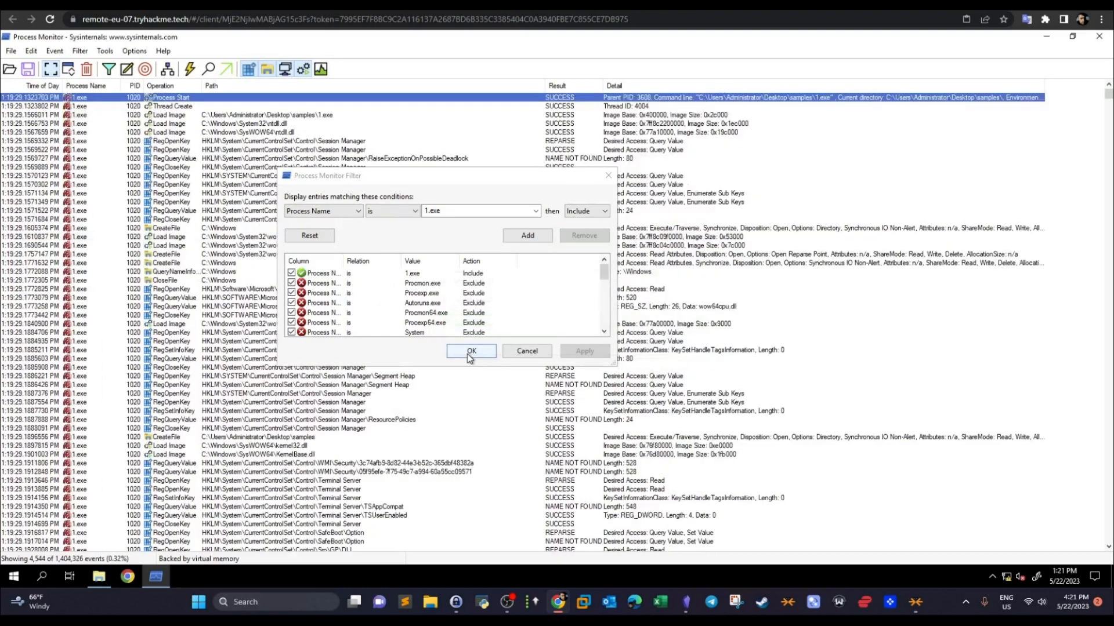
{"action": "left_click", "coordinate": [470, 351]}
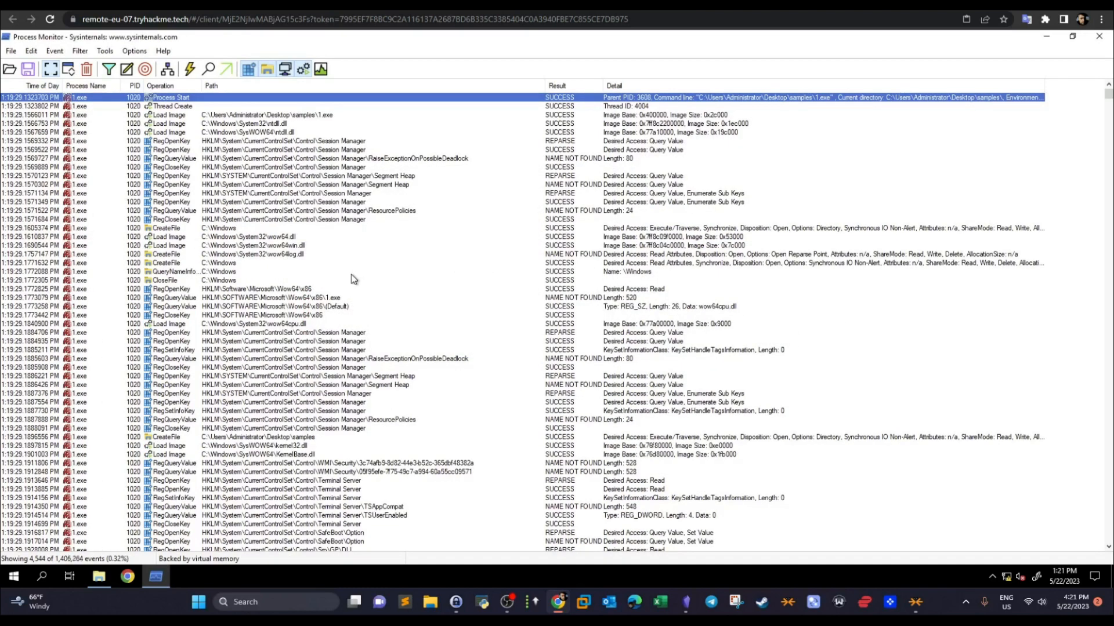
Step: Look through the filtered 1.exe events, including their operations, paths and results, and return to the start of the list
{"action": "left_click", "coordinate": [91, 125]}
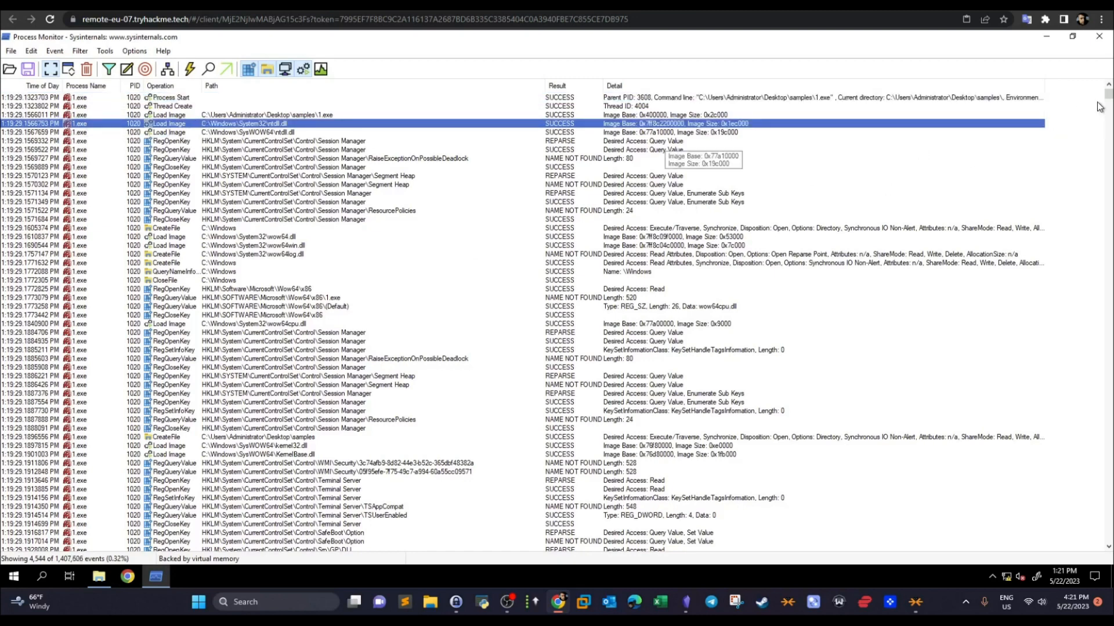
{"action": "left_click_drag", "start_coordinate": [1109, 116], "coordinate": [1102, 186]}
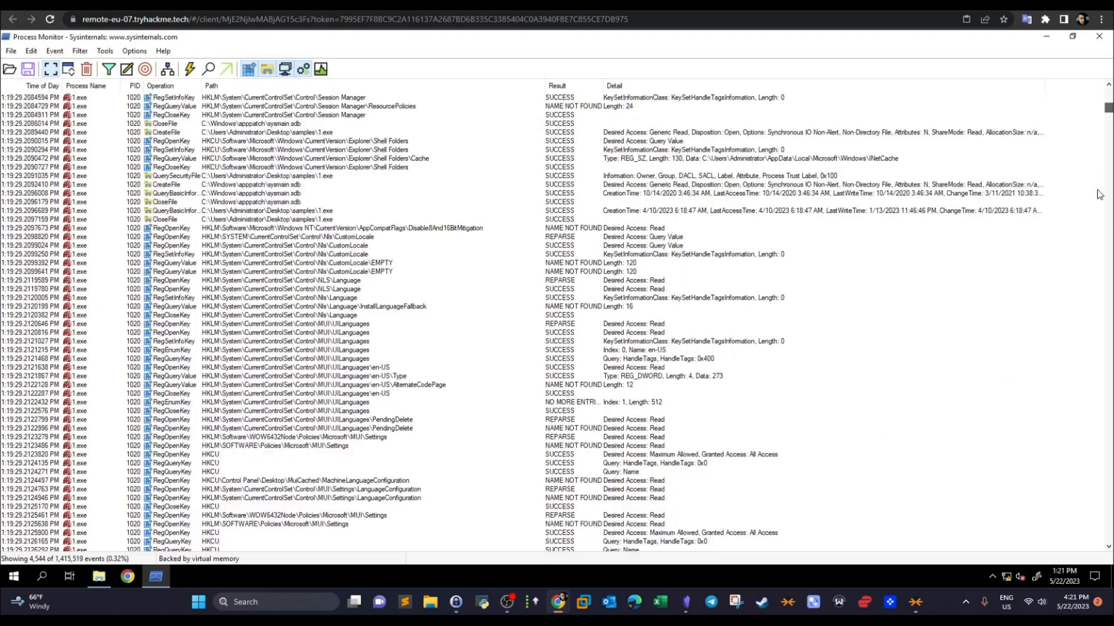
{"action": "scroll", "coordinate": [1076, 430], "scroll_direction": "down", "scroll_amount": 20}
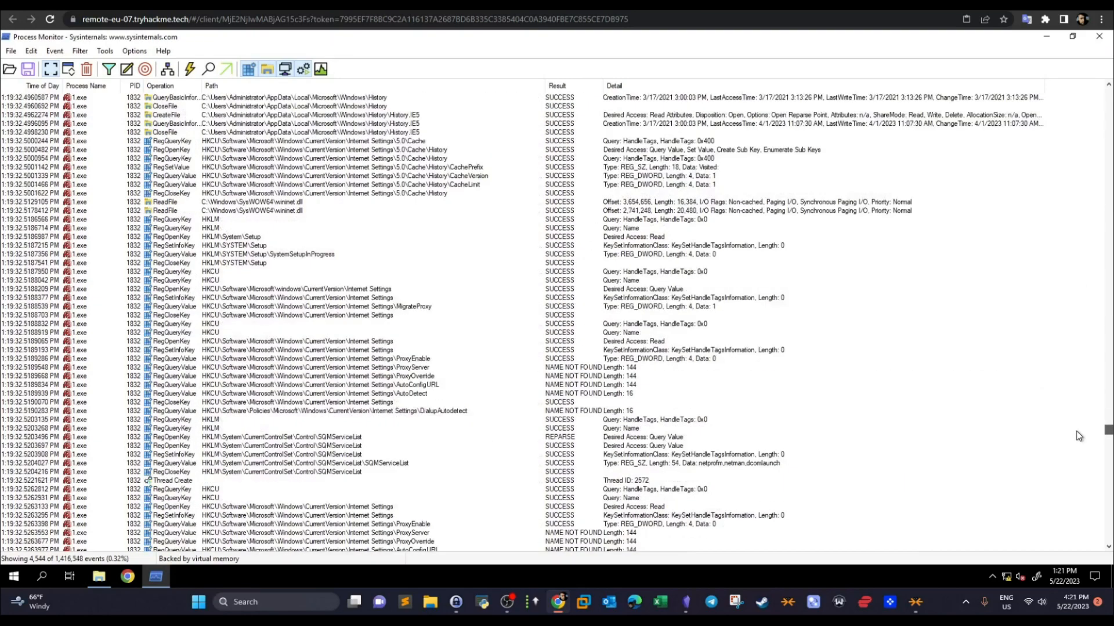
{"action": "scroll", "coordinate": [1072, 130], "scroll_direction": "up", "scroll_amount": 20}
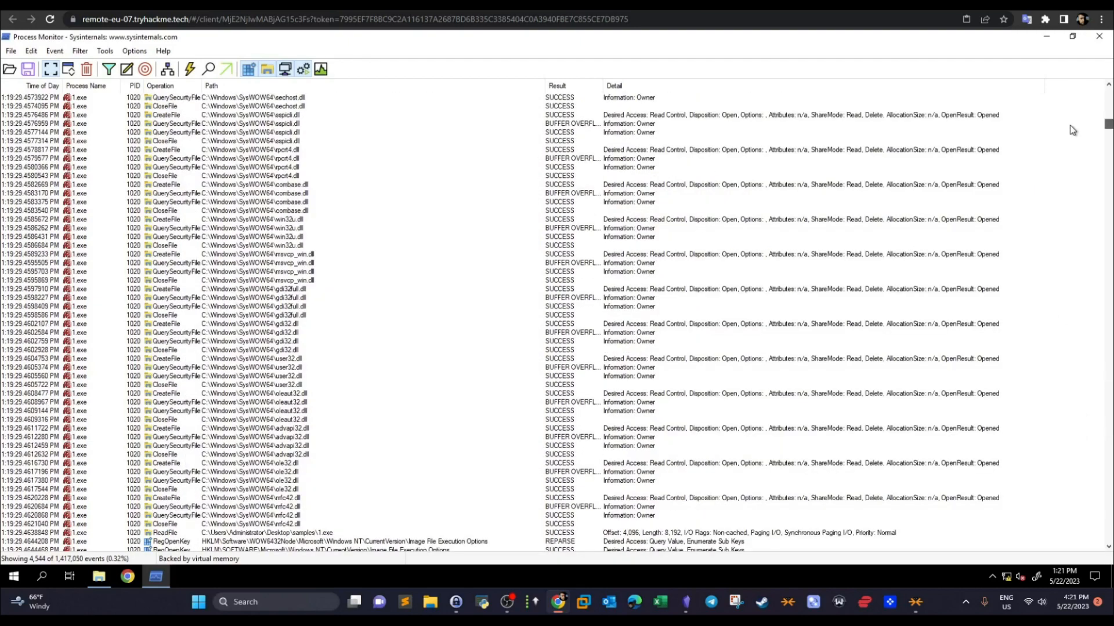
{"action": "scroll", "coordinate": [1074, 113], "scroll_direction": "up", "scroll_amount": 10}
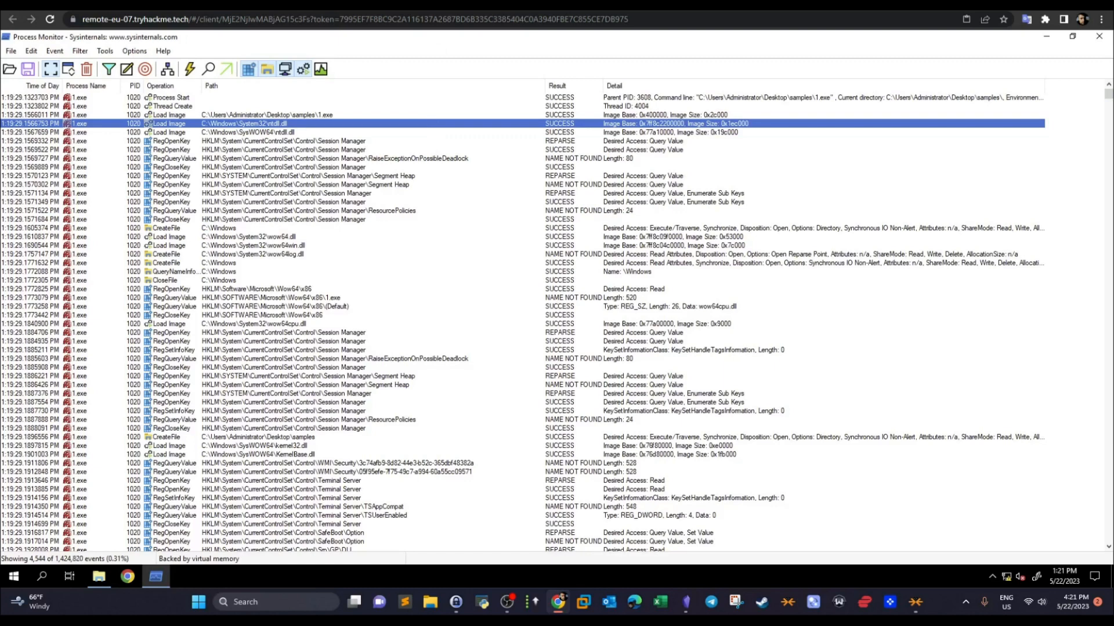
Step: Switch to the TryHackMe room and read the question about the first URL that sample 1.exe makes a network connection to
{"action": "left_click", "coordinate": [522, 5]}
{"action": "left_click", "coordinate": [407, 280]}
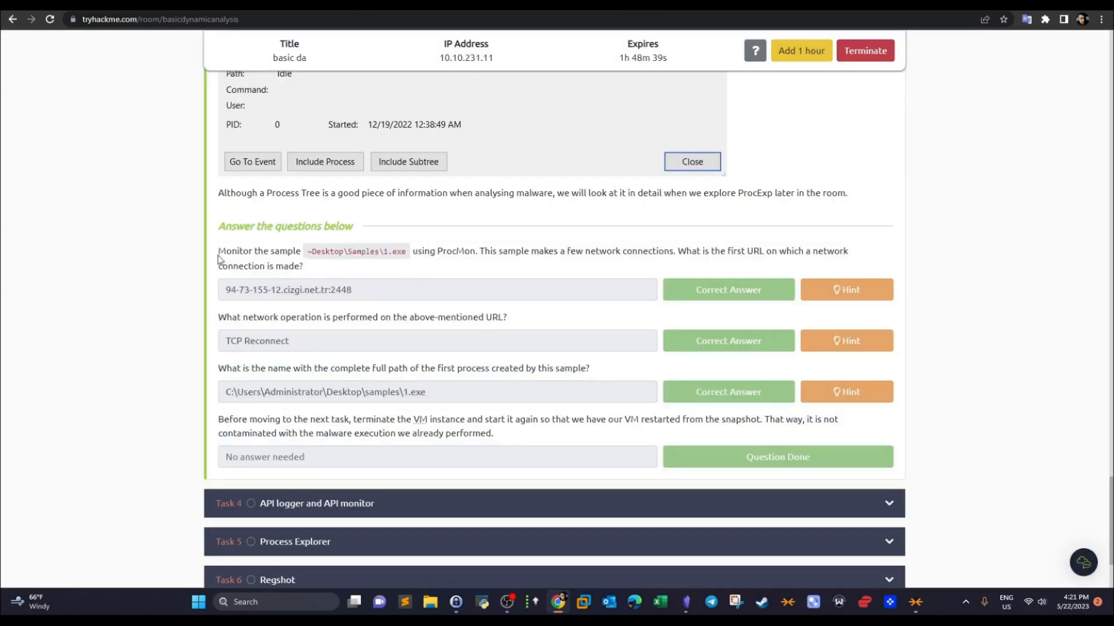
{"action": "left_click_drag", "start_coordinate": [218, 256], "coordinate": [477, 255]}
{"action": "left_click_drag", "start_coordinate": [478, 254], "coordinate": [379, 256]}
{"action": "left_click_drag", "start_coordinate": [498, 254], "coordinate": [841, 246]}
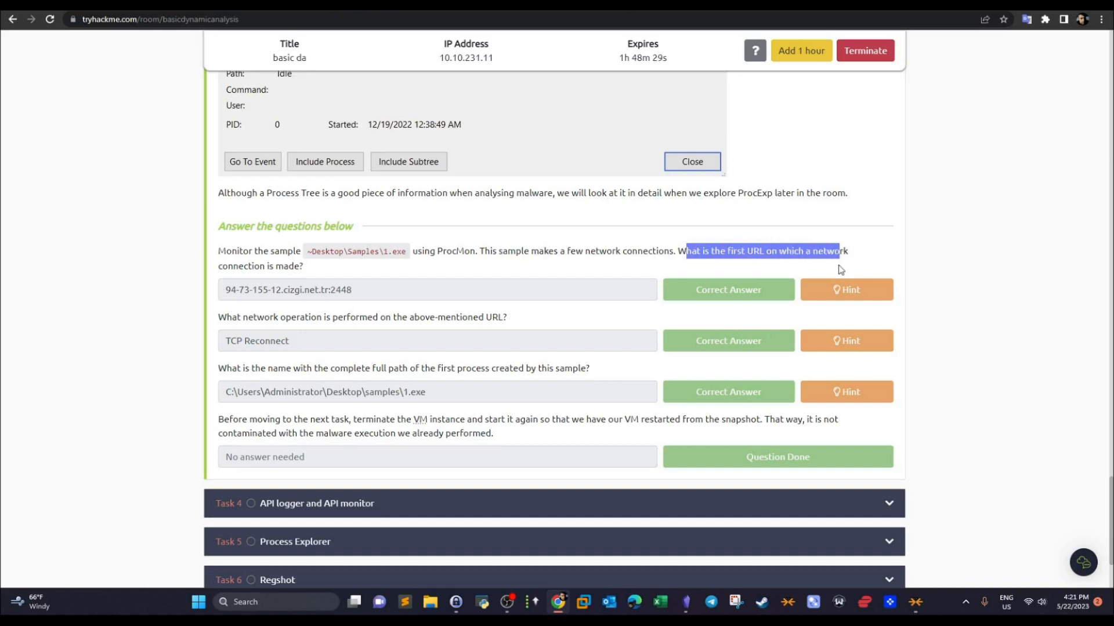
{"action": "left_click", "coordinate": [840, 269]}
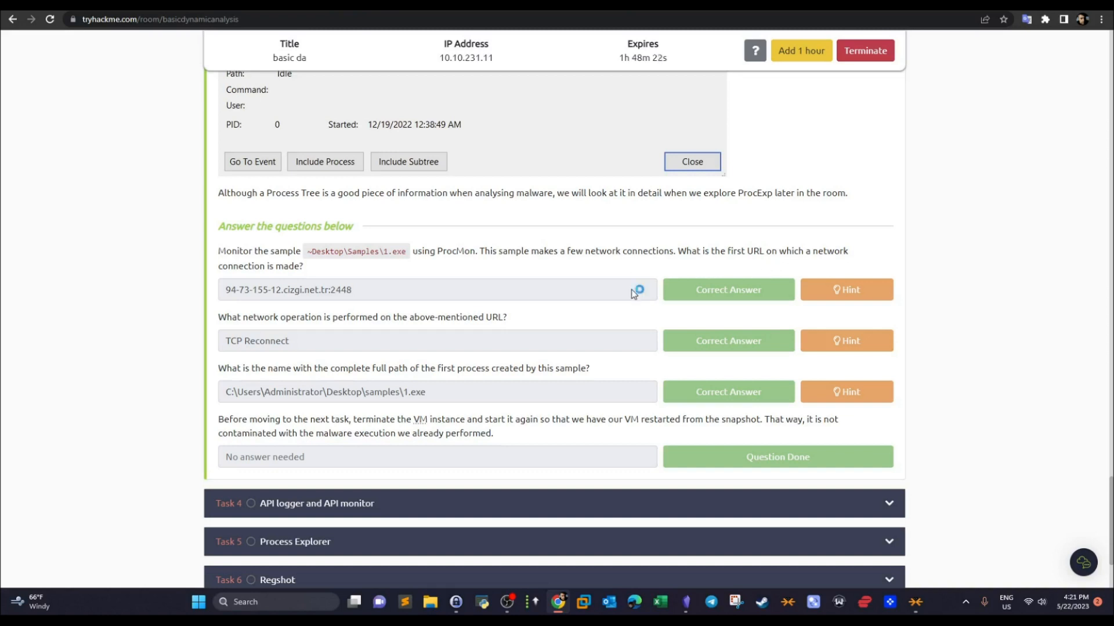
{"action": "left_click_drag", "start_coordinate": [728, 249], "coordinate": [761, 251]}
{"action": "left_click", "coordinate": [732, 252]}
Step: Return to Process Monitor and start a new filter condition on the Operation column
{"action": "key", "text": "ctrl+Tab"}
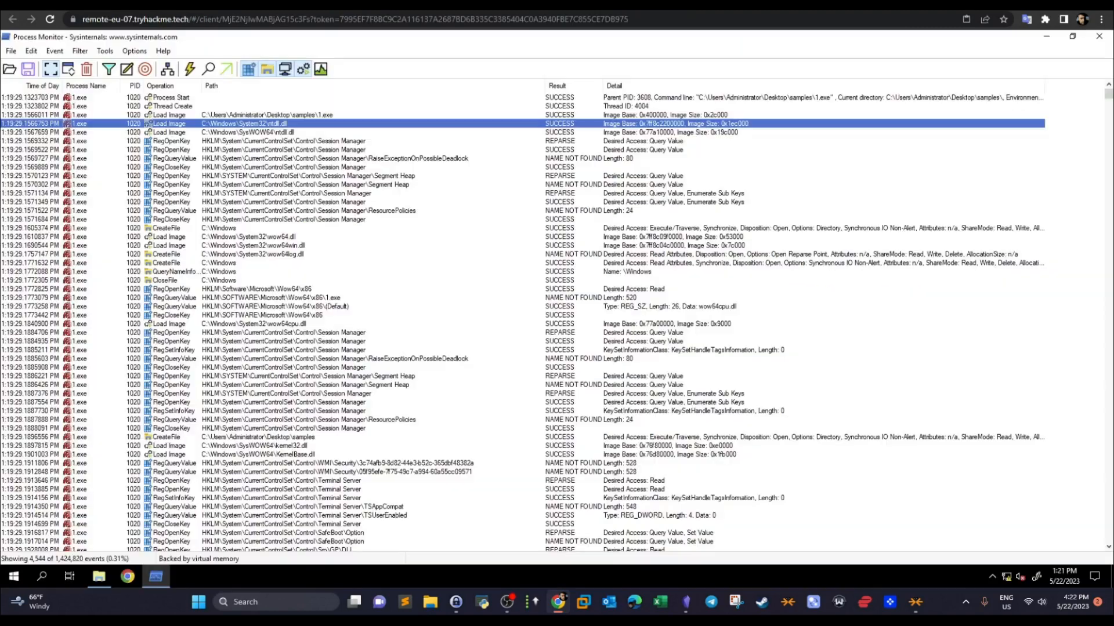
{"action": "left_click", "coordinate": [110, 73]}
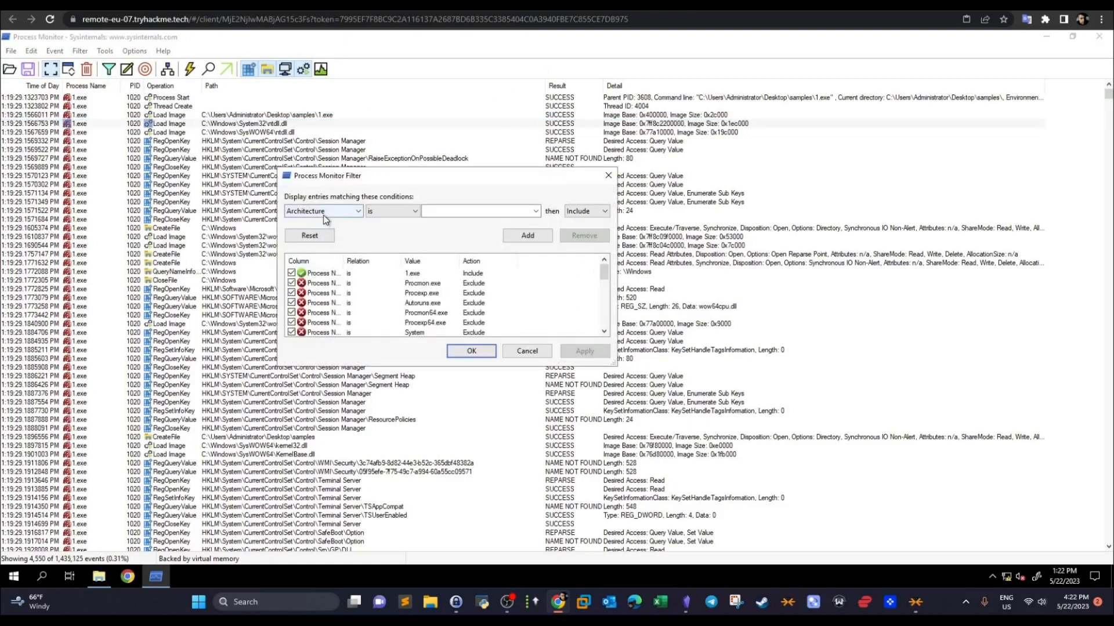
{"action": "left_click", "coordinate": [527, 352]}
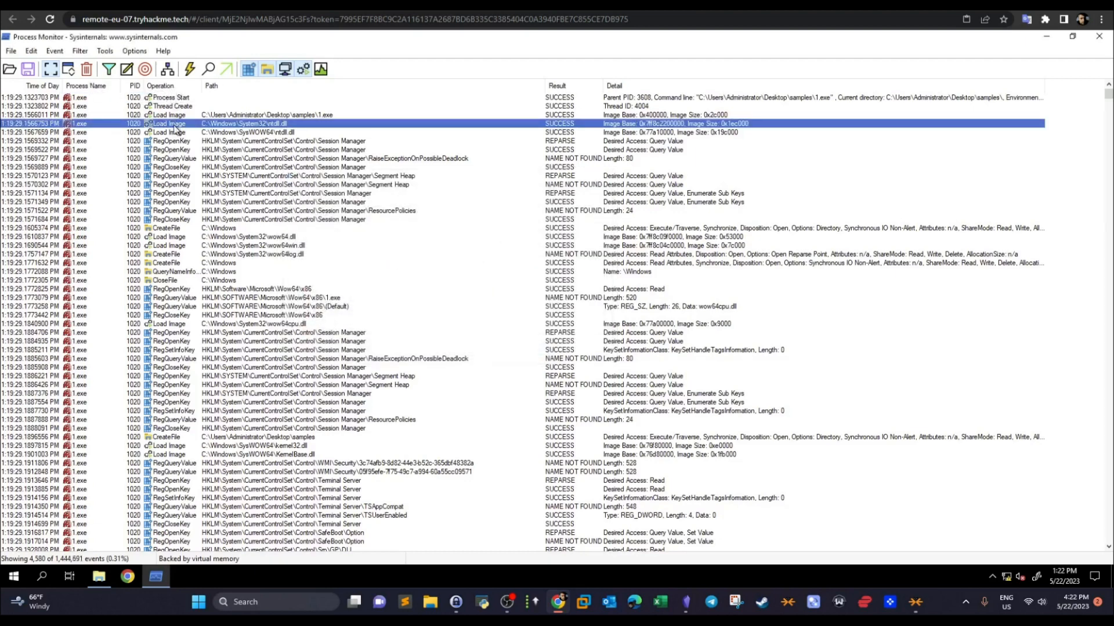
{"action": "left_click", "coordinate": [108, 69]}
{"action": "left_click", "coordinate": [325, 214]}
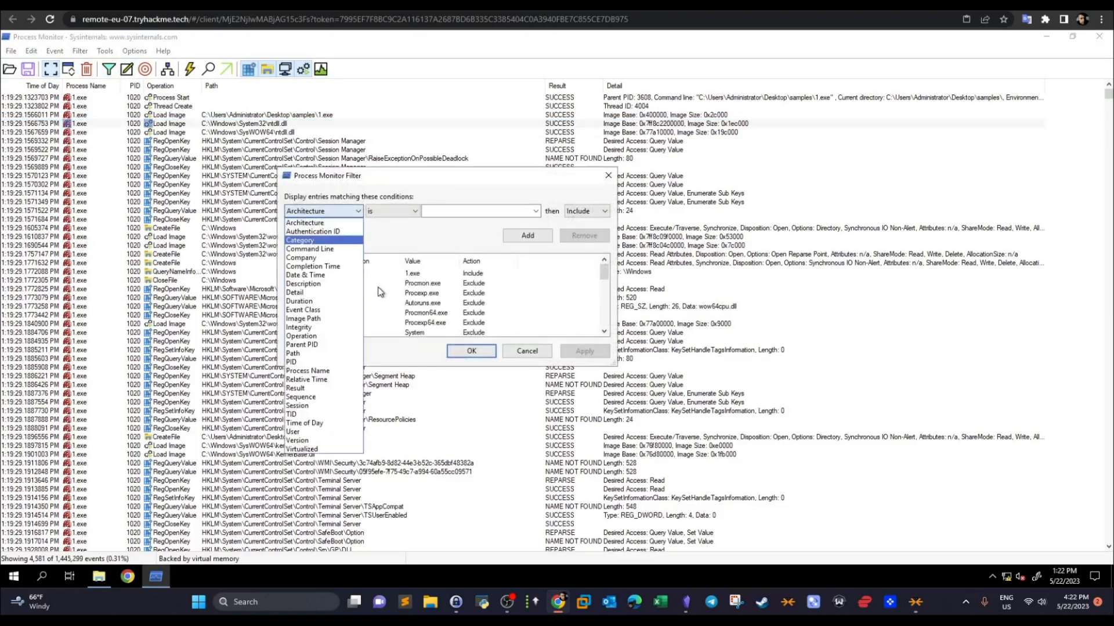
{"action": "left_click", "coordinate": [339, 335]}
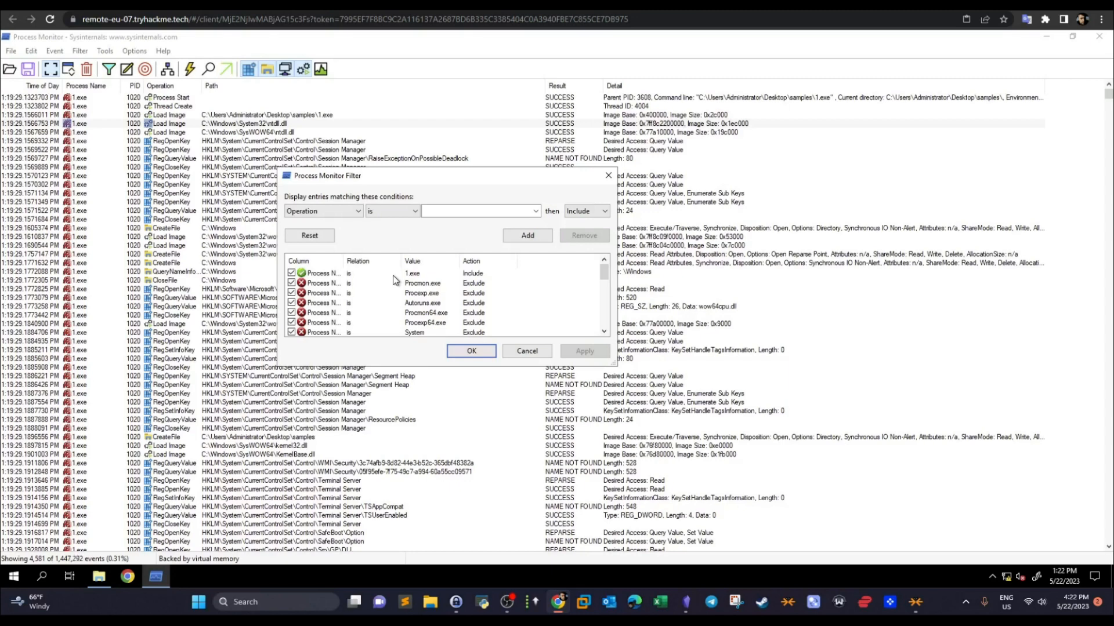
Step: Look through the available Operation filter values, including the TCP and UDP entries, and leave the value empty
{"action": "left_click", "coordinate": [534, 212]}
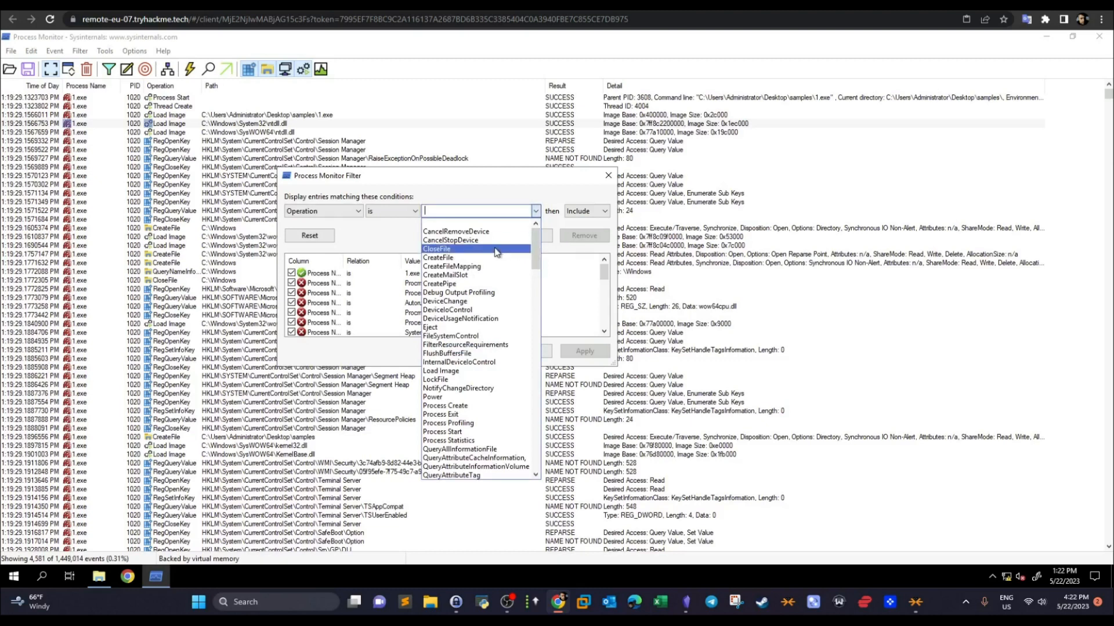
{"action": "left_click_drag", "start_coordinate": [534, 251], "coordinate": [532, 435]}
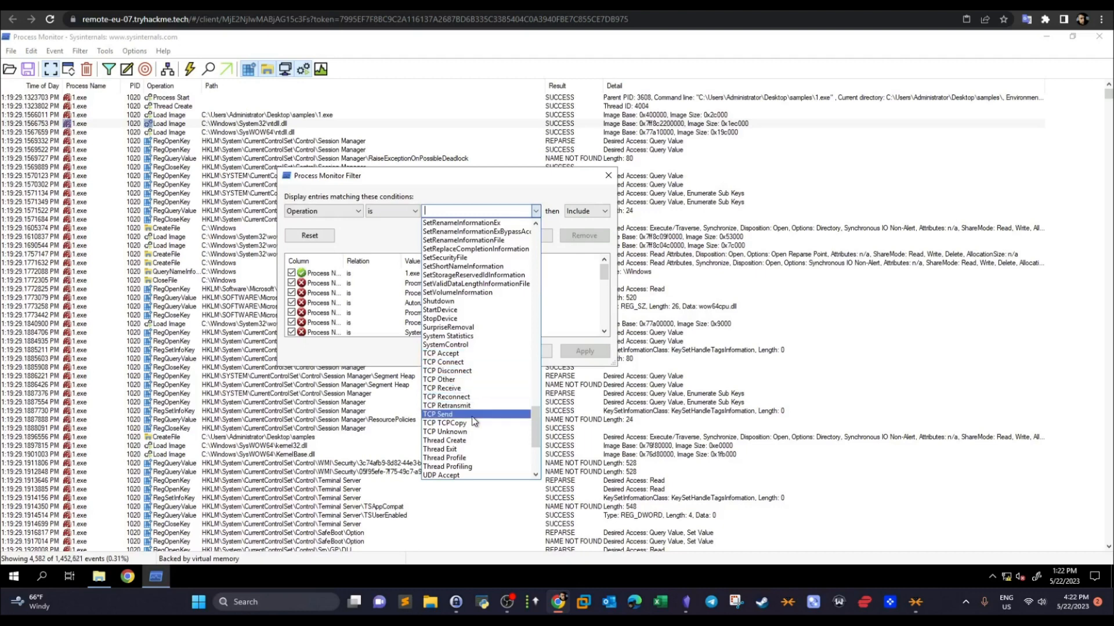
{"action": "left_click_drag", "start_coordinate": [536, 446], "coordinate": [536, 470]}
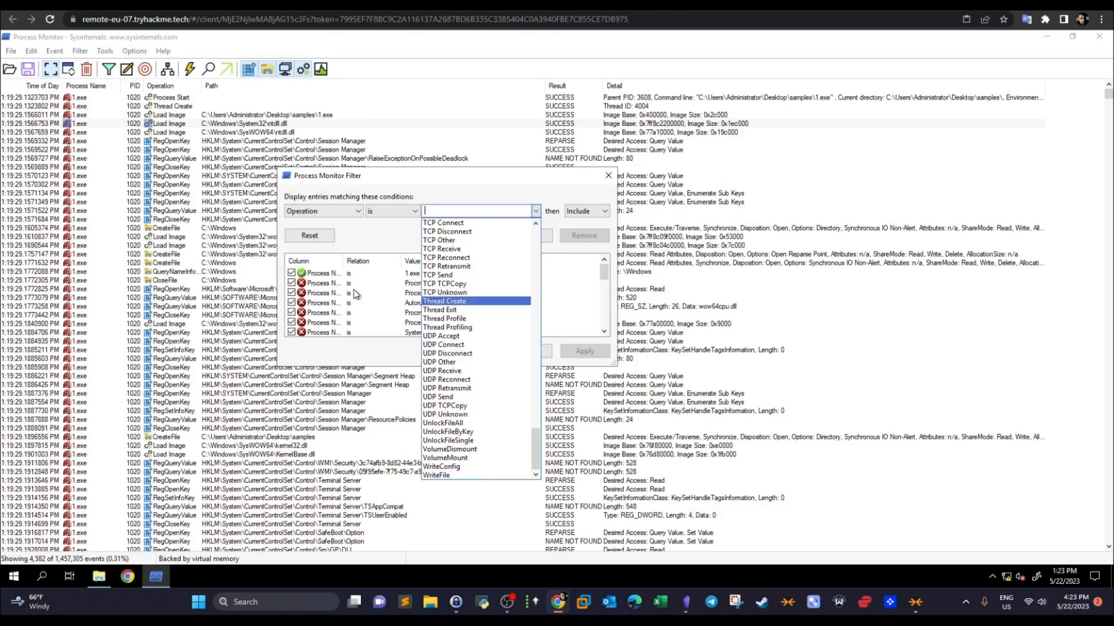
{"action": "left_click", "coordinate": [390, 235]}
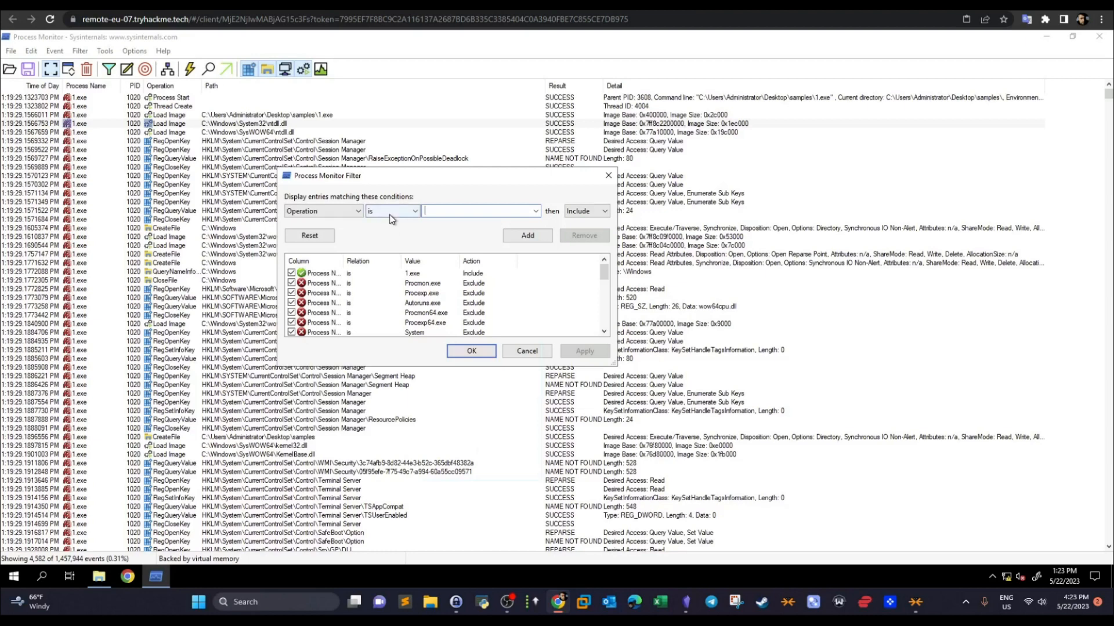
Step: Add an Include condition for operations that contain TCP to the filter list
{"action": "left_click", "coordinate": [389, 213]}
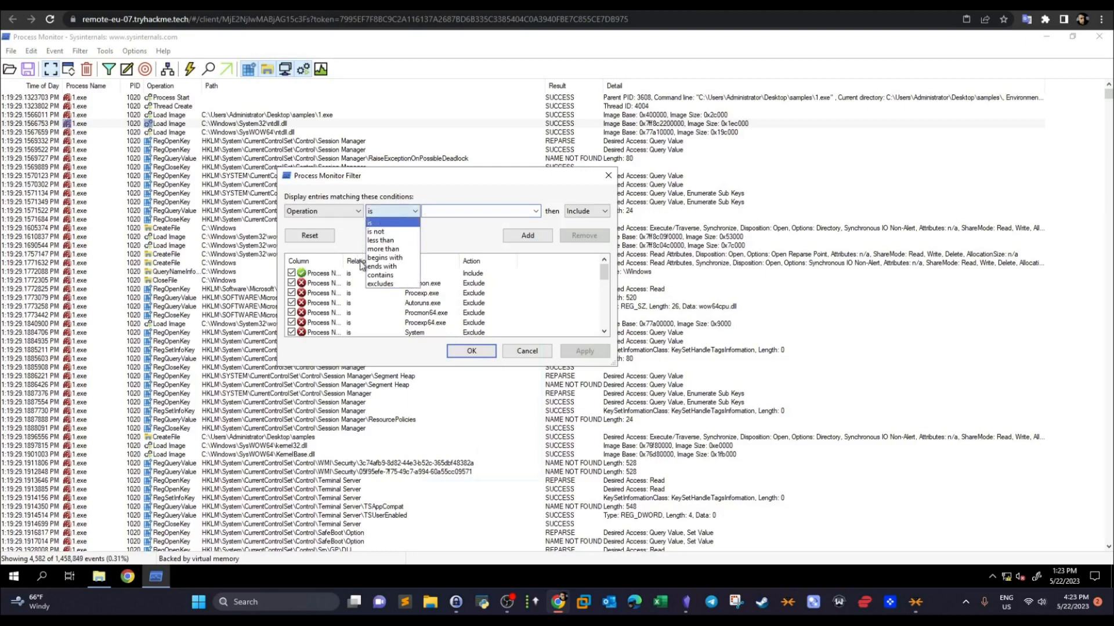
{"action": "left_click", "coordinate": [371, 277]}
{"action": "left_click", "coordinate": [438, 211]}
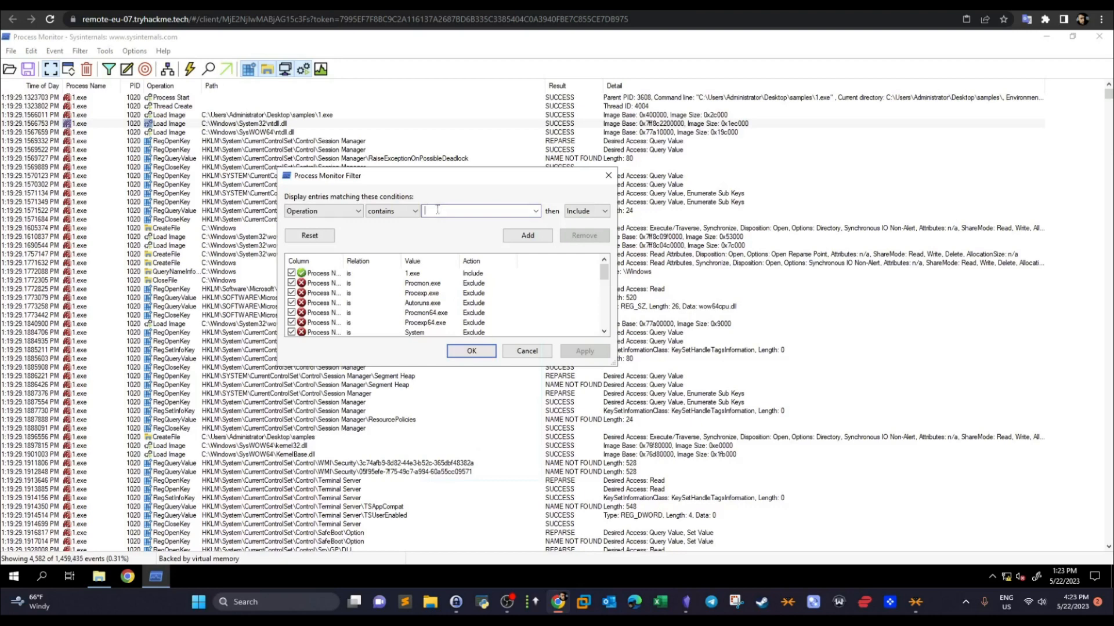
{"action": "left_click", "coordinate": [535, 211]}
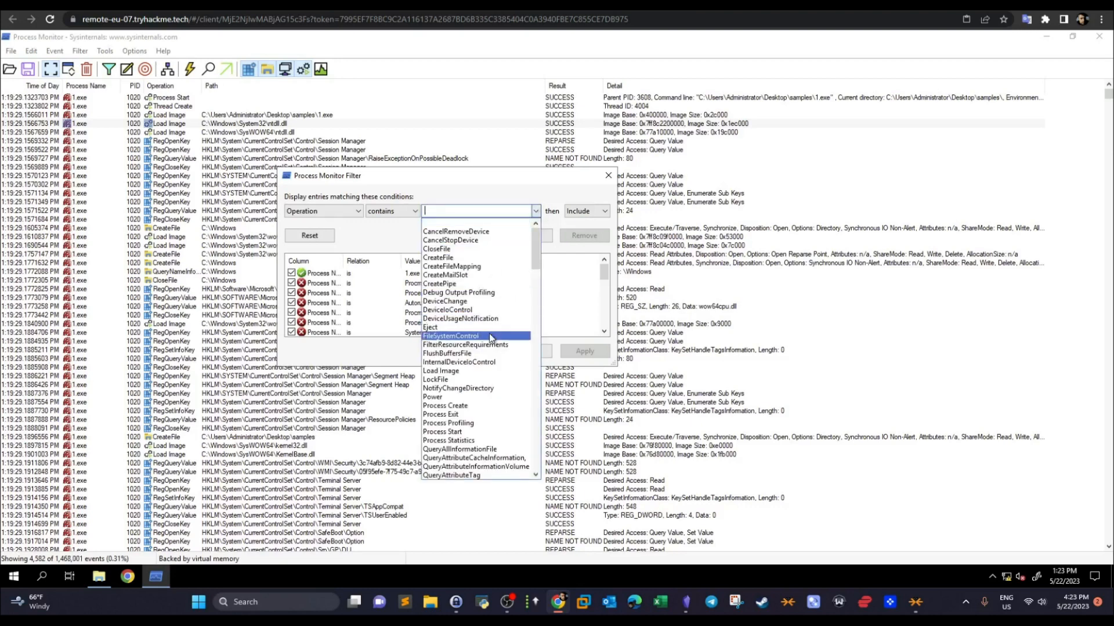
{"action": "left_click", "coordinate": [477, 187]}
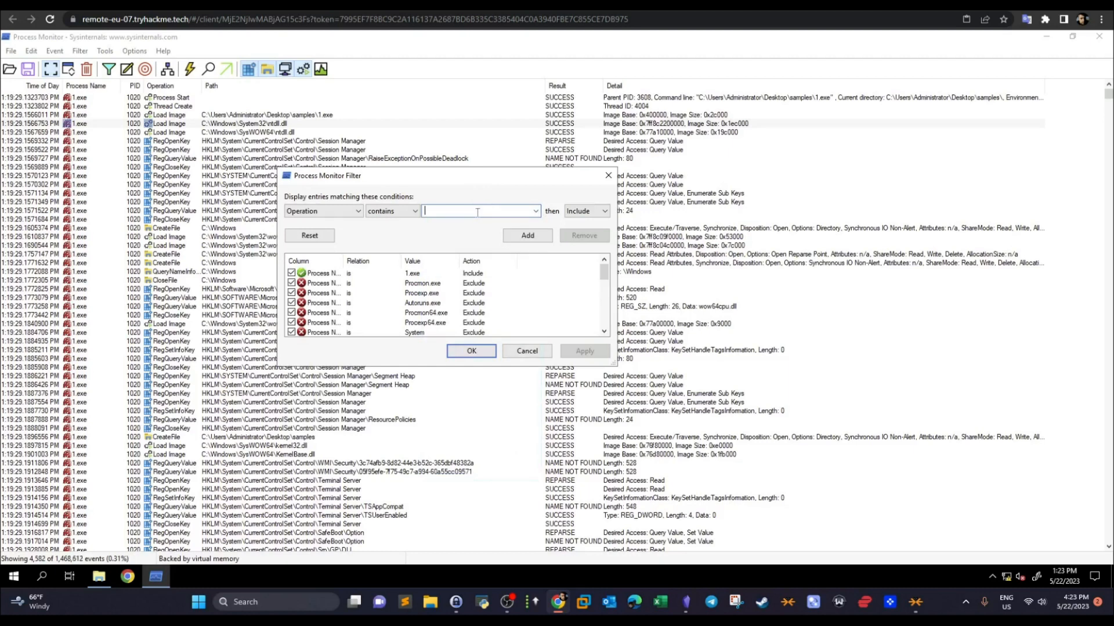
{"action": "type", "text": "TCV"}
{"action": "left_click", "coordinate": [531, 237]}
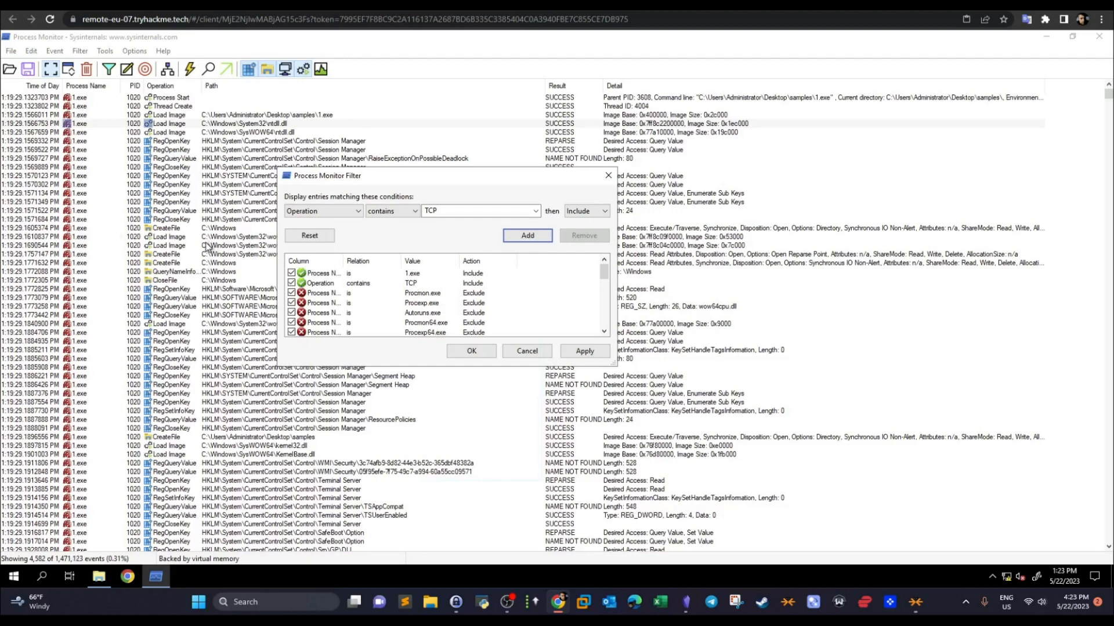
Step: Add a second Include condition for operations that contain UDP, apply the filter and close the settings
{"action": "left_click", "coordinate": [495, 209]}
{"action": "type", "text": "UDP"}
{"action": "left_click", "coordinate": [528, 235]}
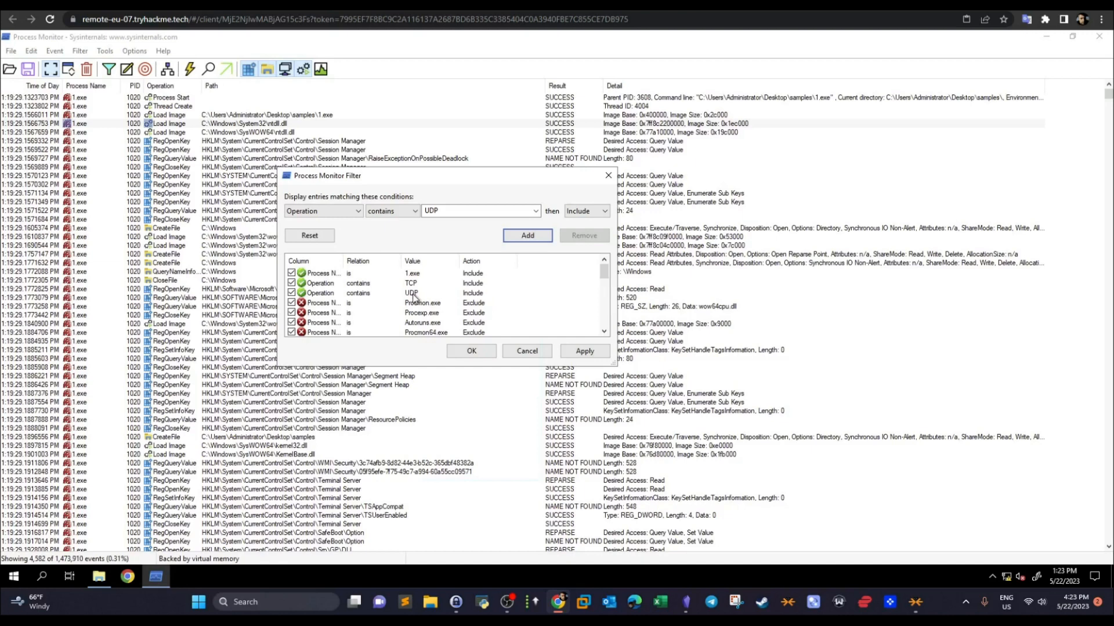
{"action": "left_click", "coordinate": [584, 351]}
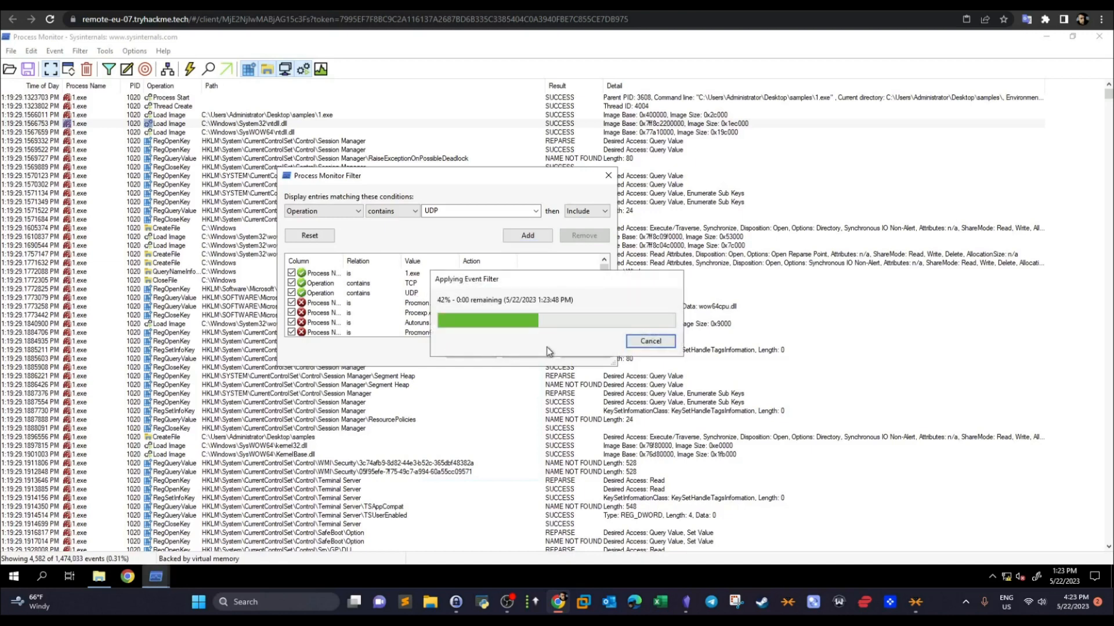
{"action": "left_click", "coordinate": [472, 350]}
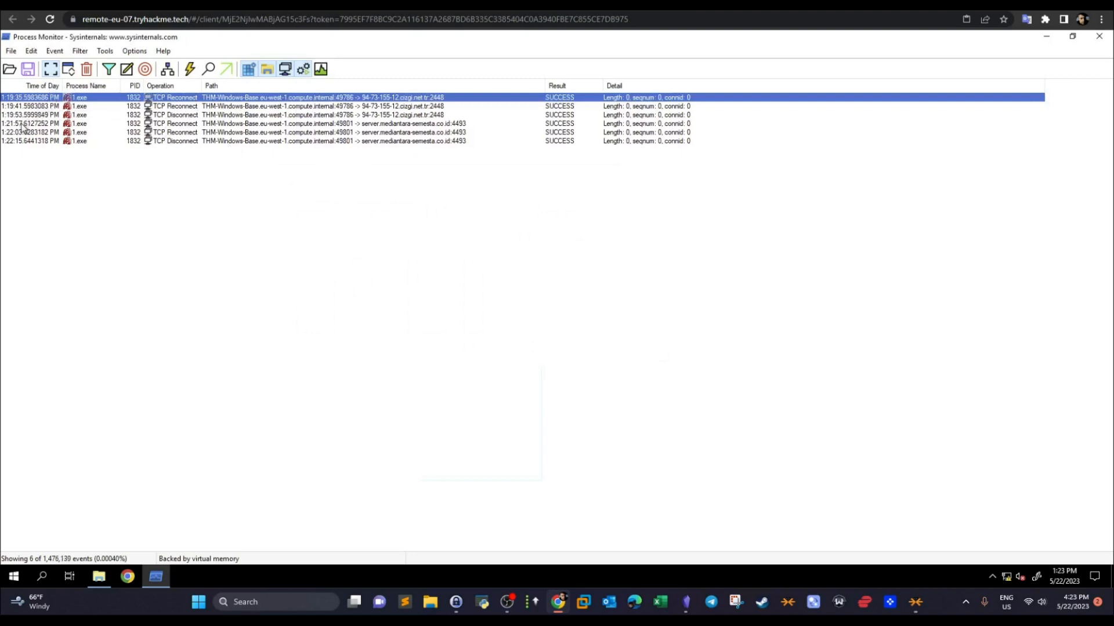
Step: Widen the Time of Day and Operation columns and compare the times of the filtered network events to identify the earliest one
{"action": "mouse_move", "coordinate": [76, 85]}
{"action": "left_mouse_down"}
{"action": "mouse_move", "coordinate": [124, 86]}
{"action": "mouse_move", "coordinate": [57, 86]}
{"action": "mouse_move", "coordinate": [70, 87]}
{"action": "left_mouse_up"}
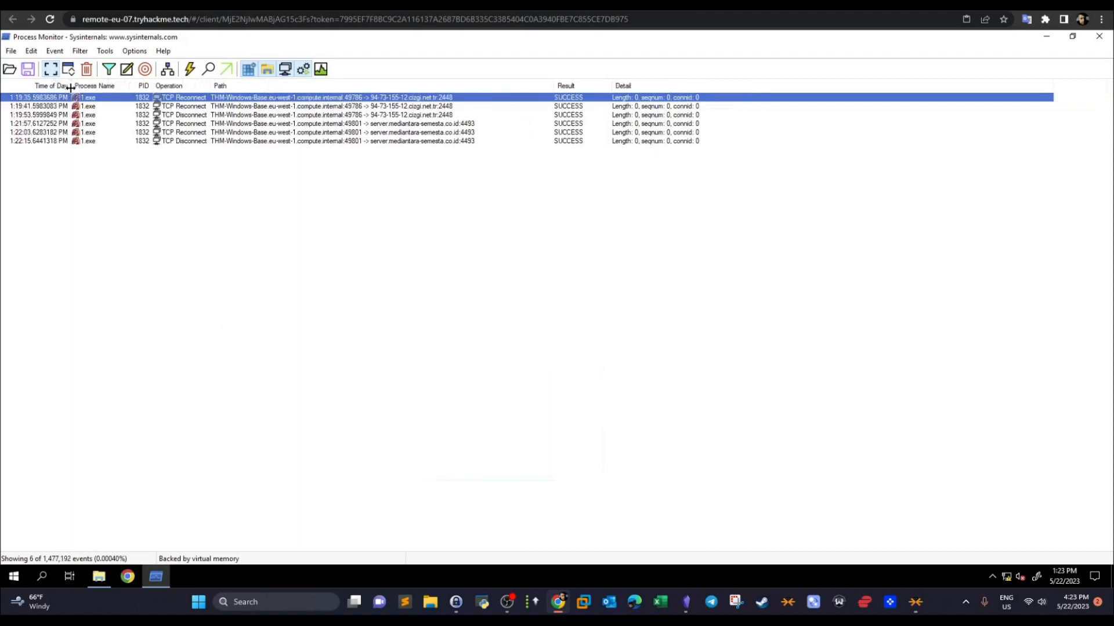
{"action": "left_click", "coordinate": [34, 107]}
{"action": "left_click", "coordinate": [33, 114]}
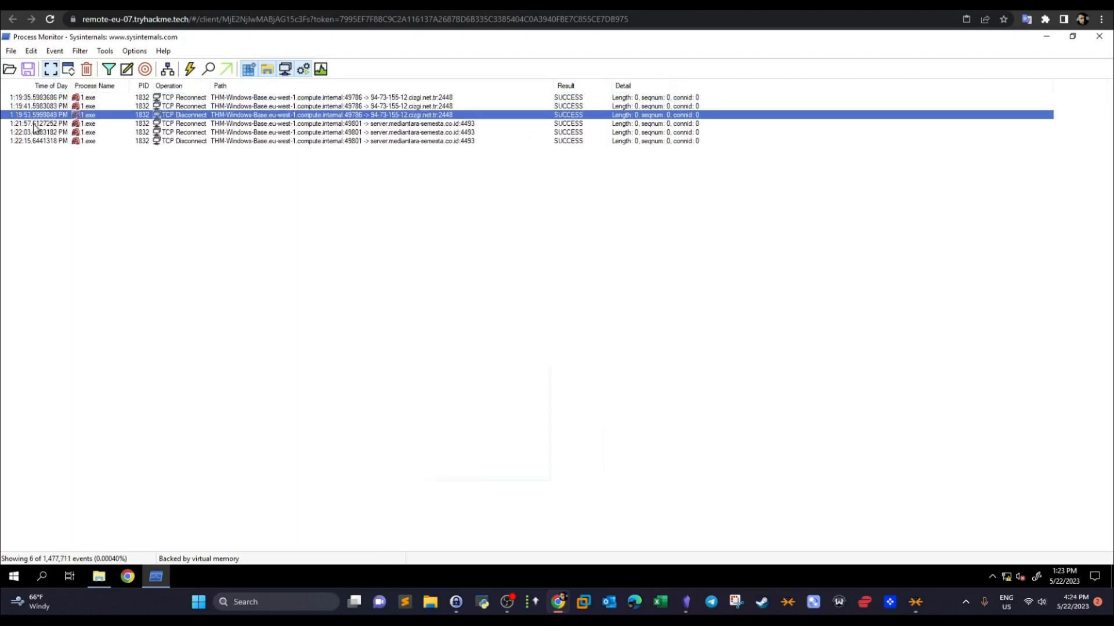
{"action": "left_click", "coordinate": [33, 142]}
{"action": "left_click", "coordinate": [34, 98]}
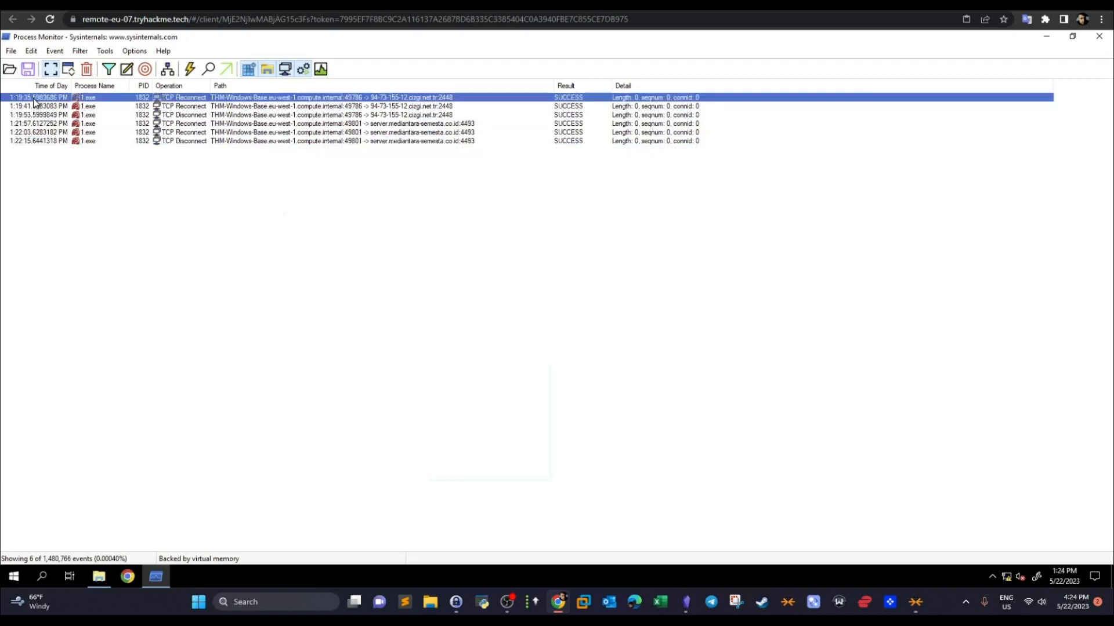
{"action": "left_click", "coordinate": [38, 141]}
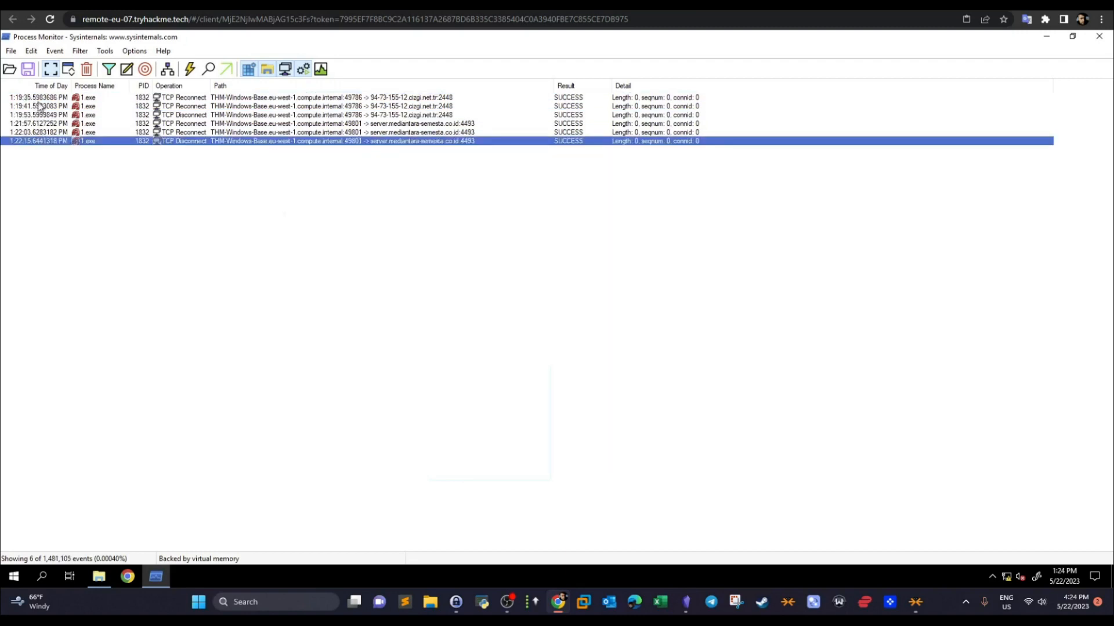
{"action": "left_click", "coordinate": [37, 100]}
{"action": "left_click_drag", "start_coordinate": [211, 85], "coordinate": [255, 86]}
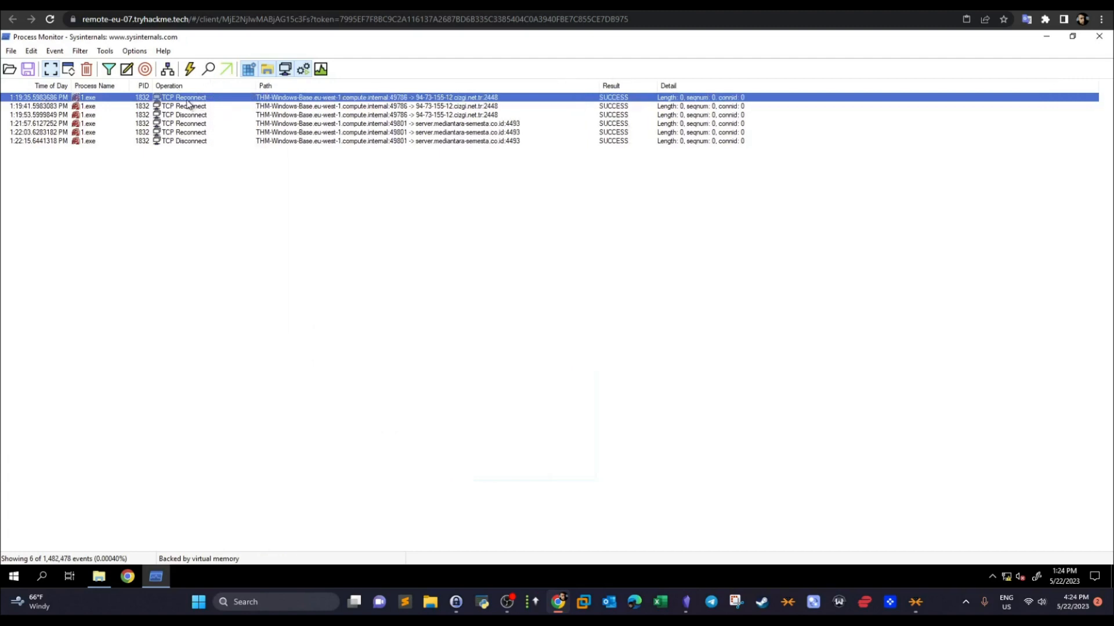
Step: Open the properties of the earliest TCP Reconnect event, examine the destination host and port in its path, and close them
{"action": "right_click", "coordinate": [426, 100]}
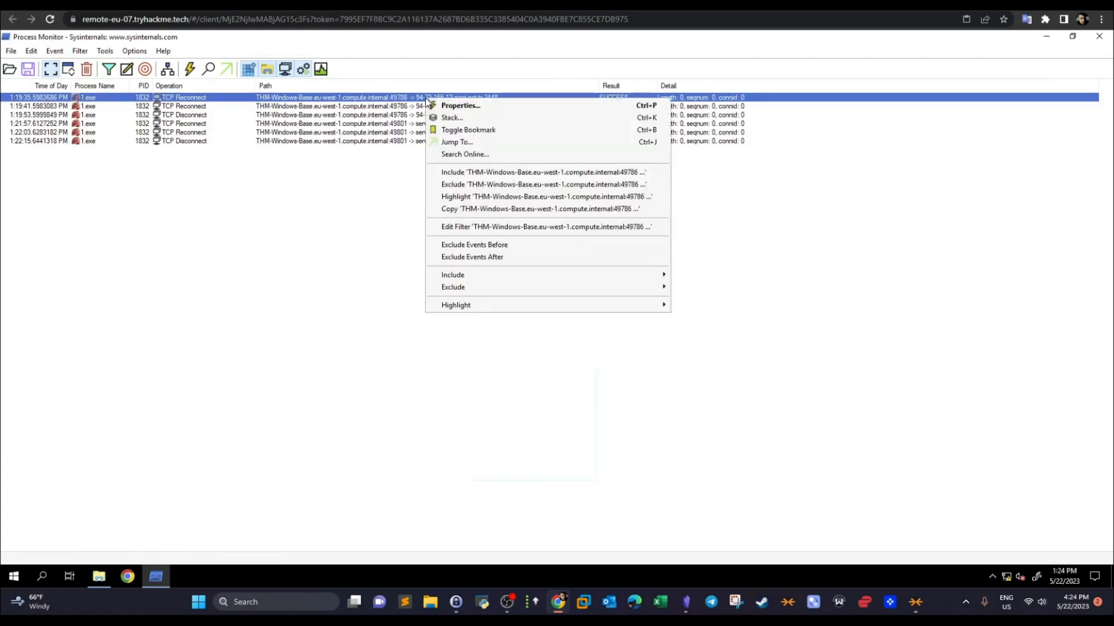
{"action": "left_click", "coordinate": [438, 106]}
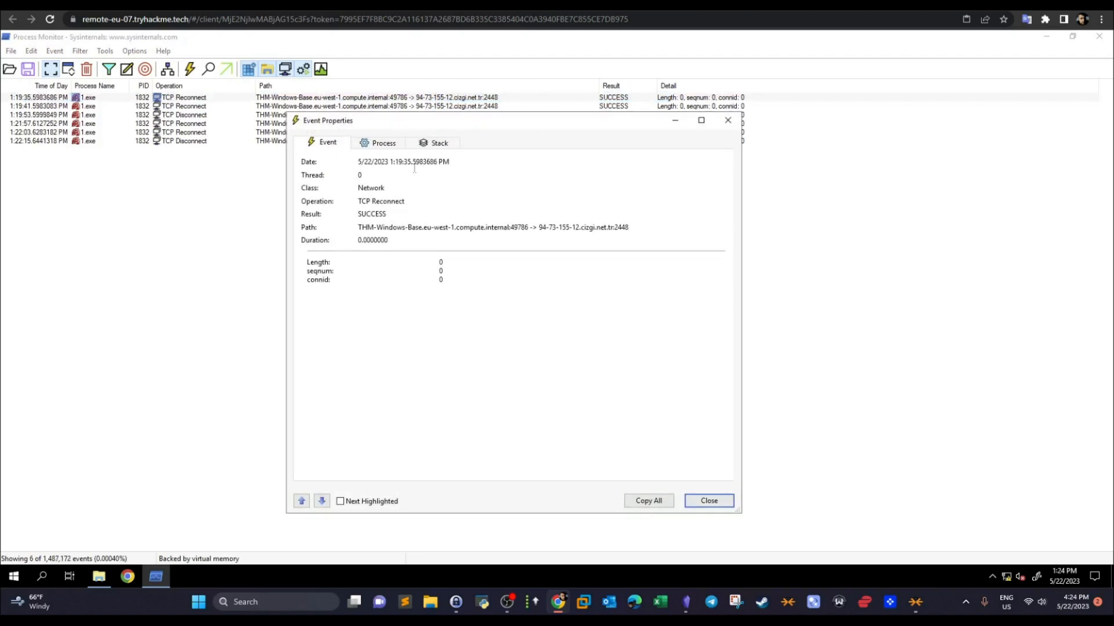
{"action": "left_click_drag", "start_coordinate": [357, 227], "coordinate": [613, 230]}
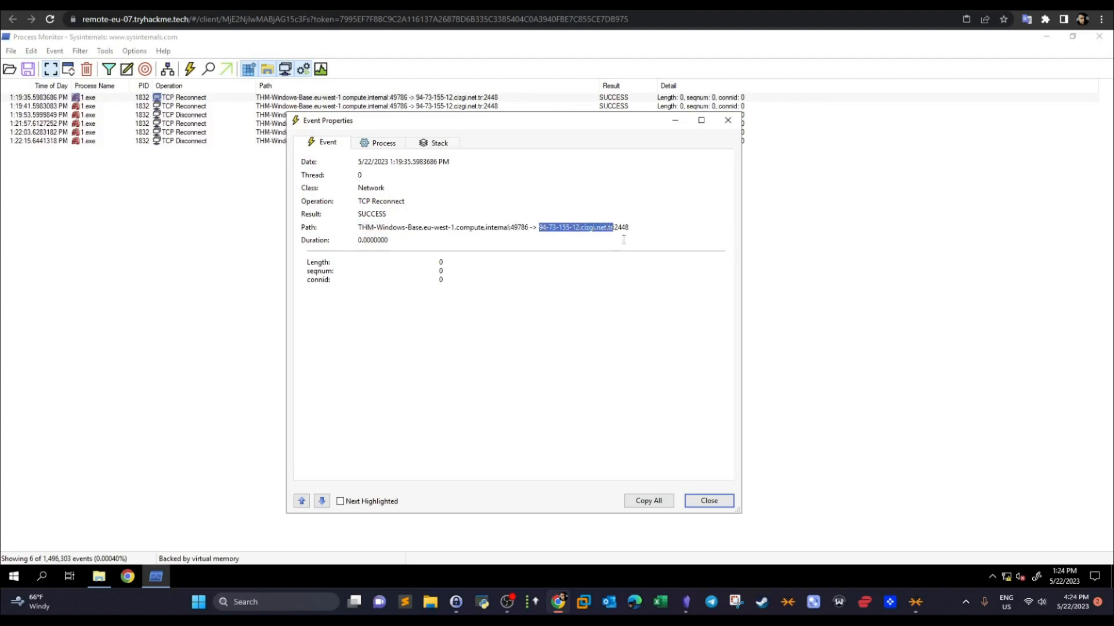
{"action": "left_click_drag", "start_coordinate": [630, 227], "coordinate": [615, 228]}
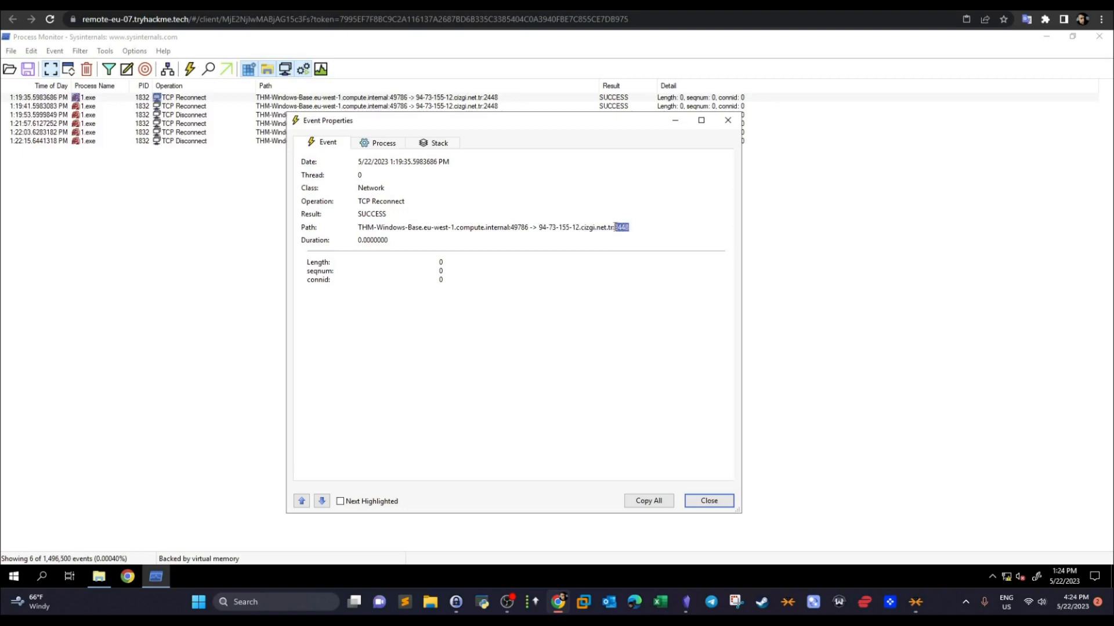
{"action": "left_click_drag", "start_coordinate": [540, 227], "coordinate": [609, 229]}
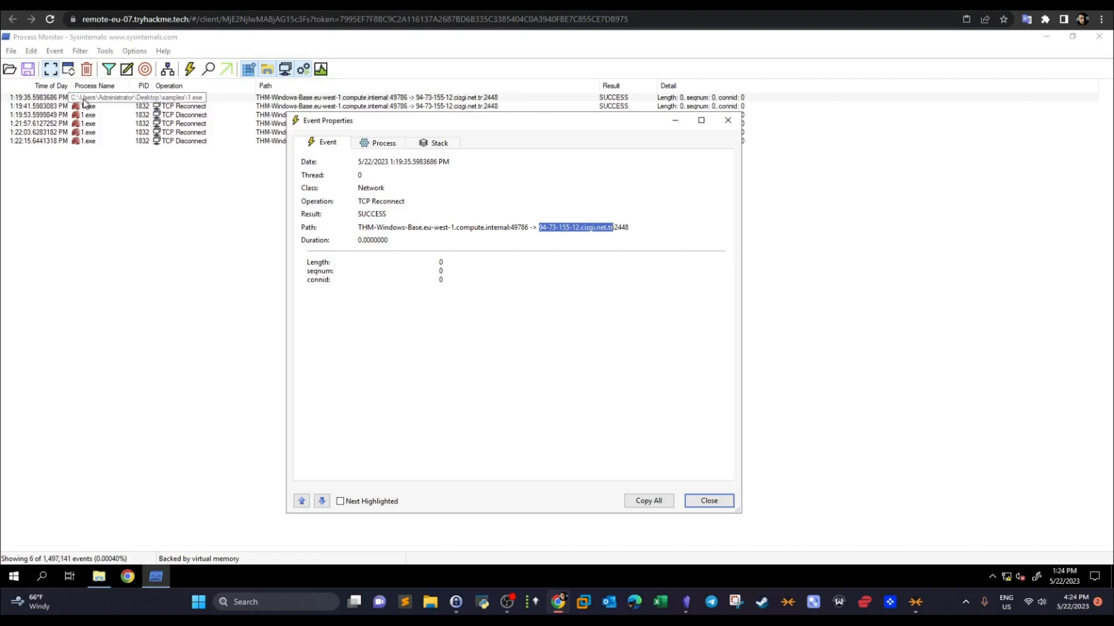
{"action": "left_click", "coordinate": [708, 501]}
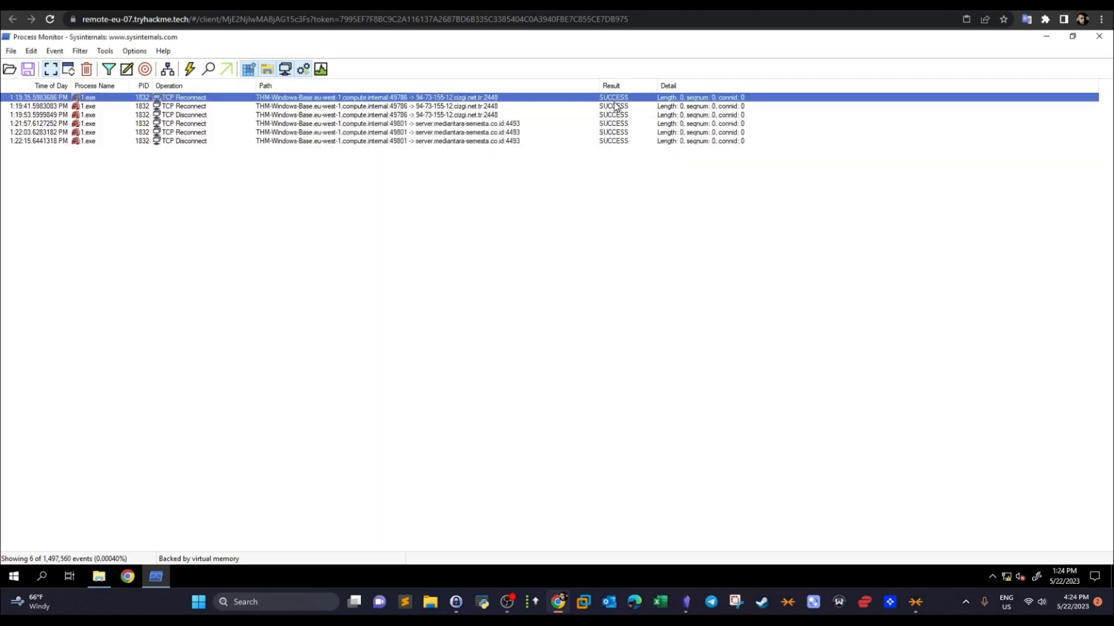
Step: Switch to the TryHackMe room and check its first URL and network operation answers against the captured event
{"action": "key", "text": "alt+Tab"}
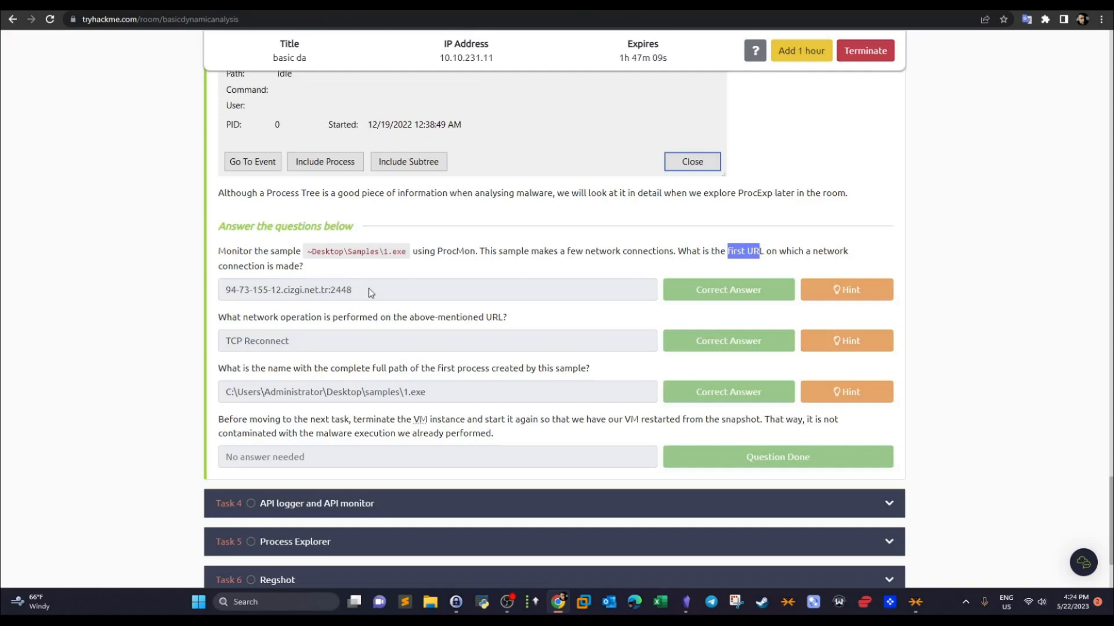
{"action": "left_click_drag", "start_coordinate": [370, 293], "coordinate": [224, 290]}
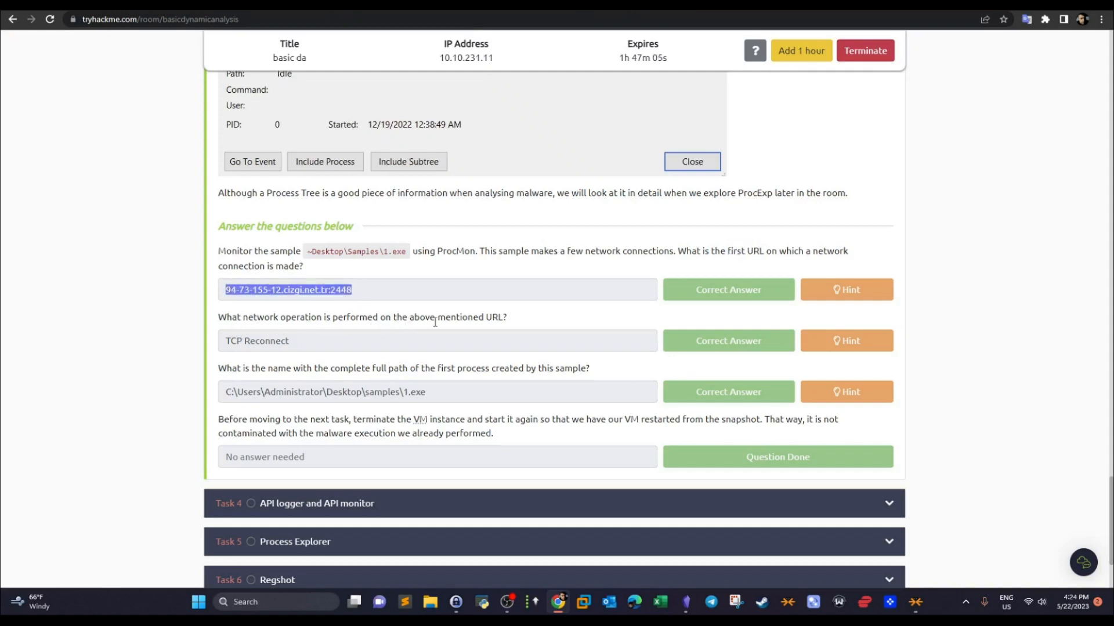
{"action": "left_click", "coordinate": [502, 321]}
{"action": "key", "text": "ctrl+Tab"}
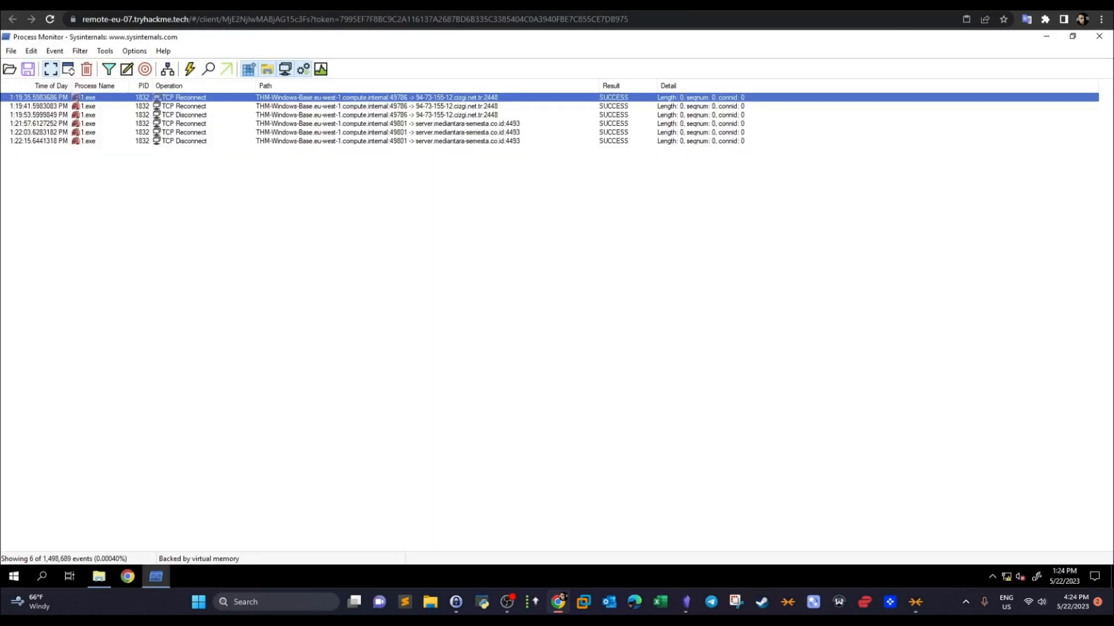
{"action": "key", "text": "ctrl+shift+Tab"}
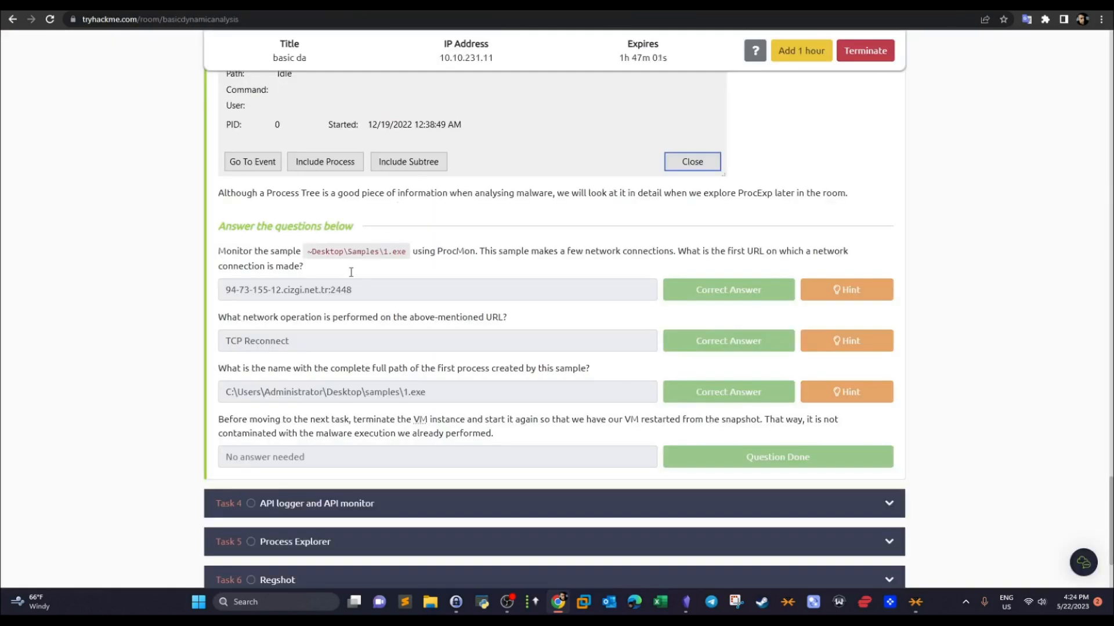
{"action": "left_click_drag", "start_coordinate": [298, 339], "coordinate": [185, 334]}
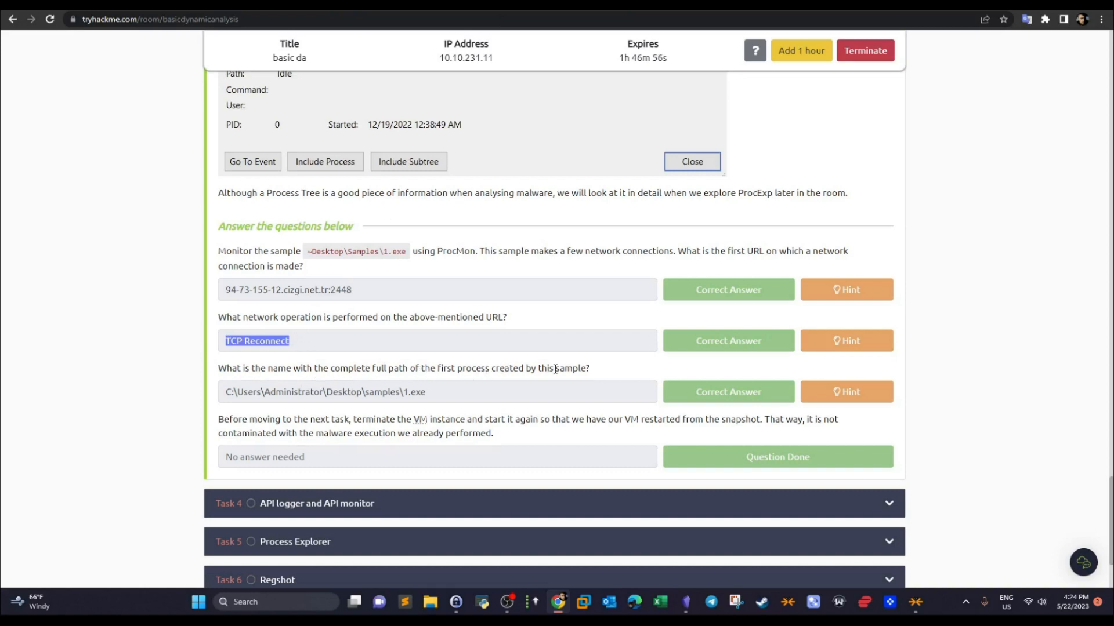
Step: Return to the remote machine, view 1.exe in the samples folder, and close the folder window
{"action": "key", "text": "ctrl+Tab"}
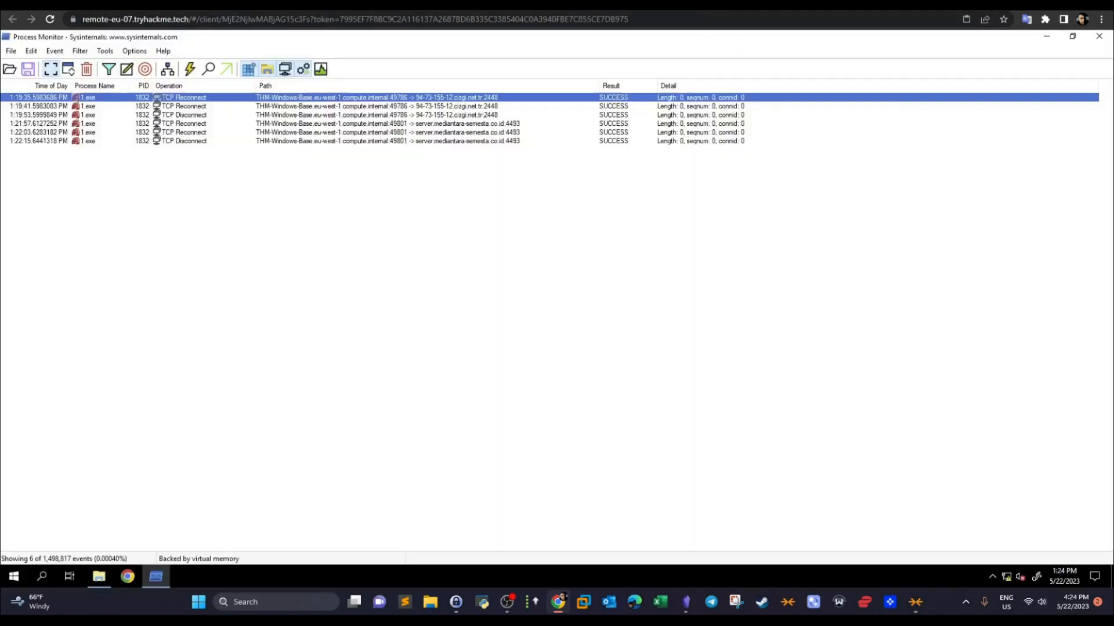
{"action": "left_click", "coordinate": [99, 576]}
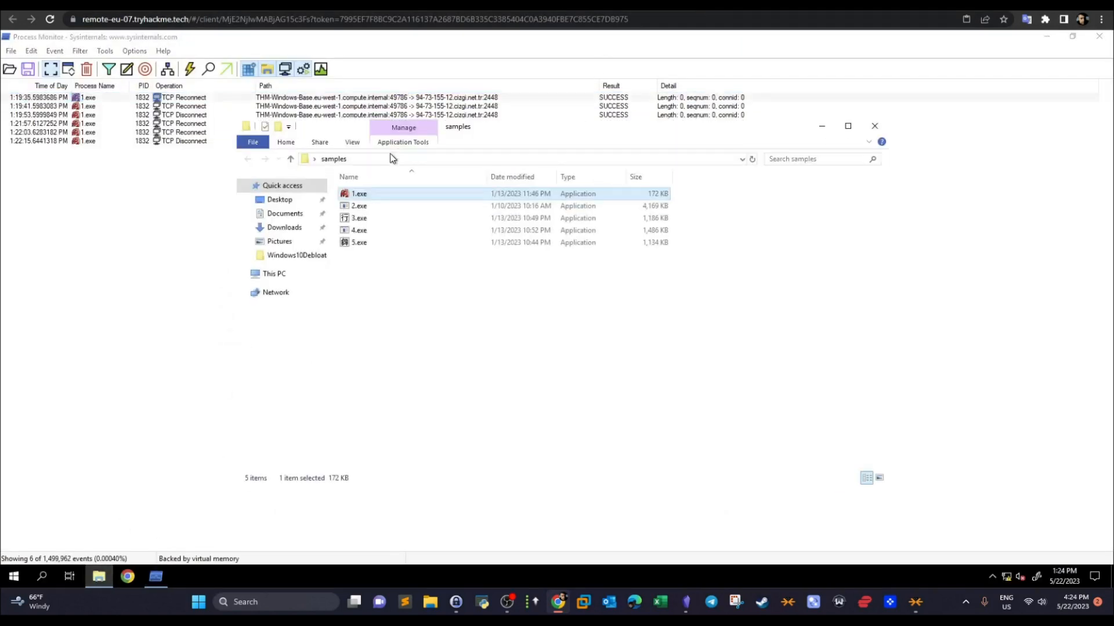
{"action": "mouse_move", "coordinate": [365, 196]}
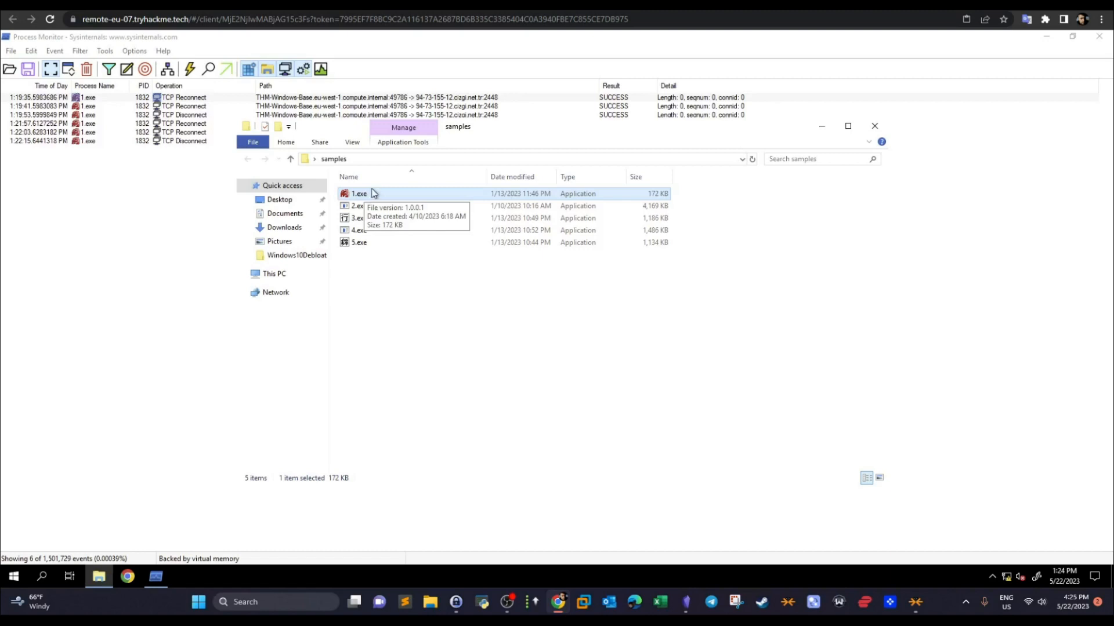
{"action": "left_click", "coordinate": [874, 127]}
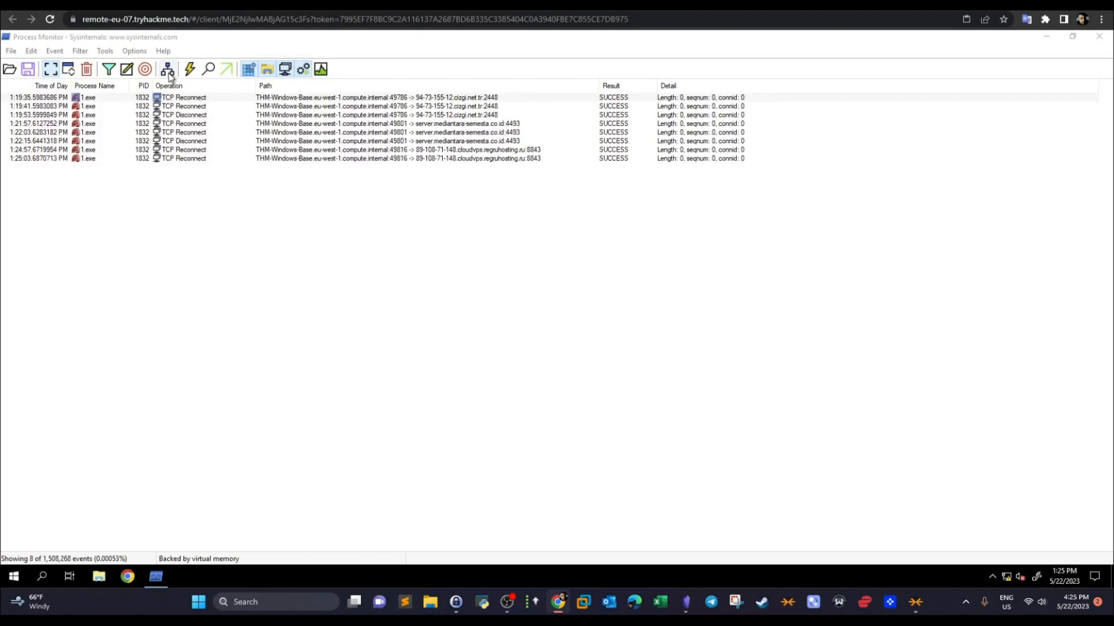
Step: Open the Process Tree and inspect the path details of 1.exe and its child process 1.exe under Explorer.EXE
{"action": "left_click", "coordinate": [167, 69]}
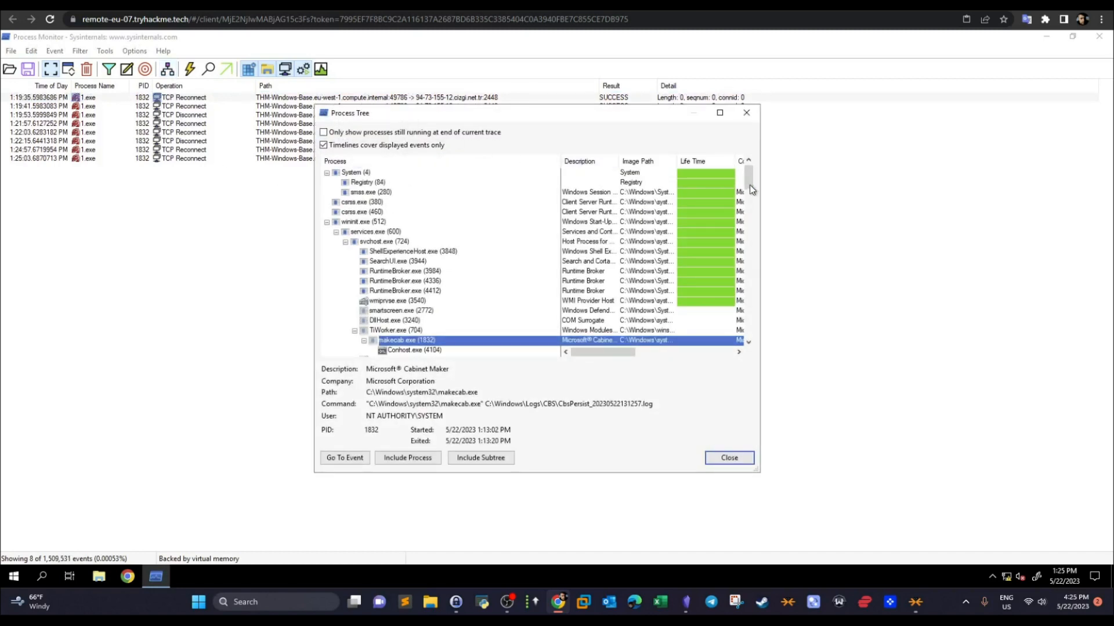
{"action": "left_click_drag", "start_coordinate": [746, 176], "coordinate": [748, 342]}
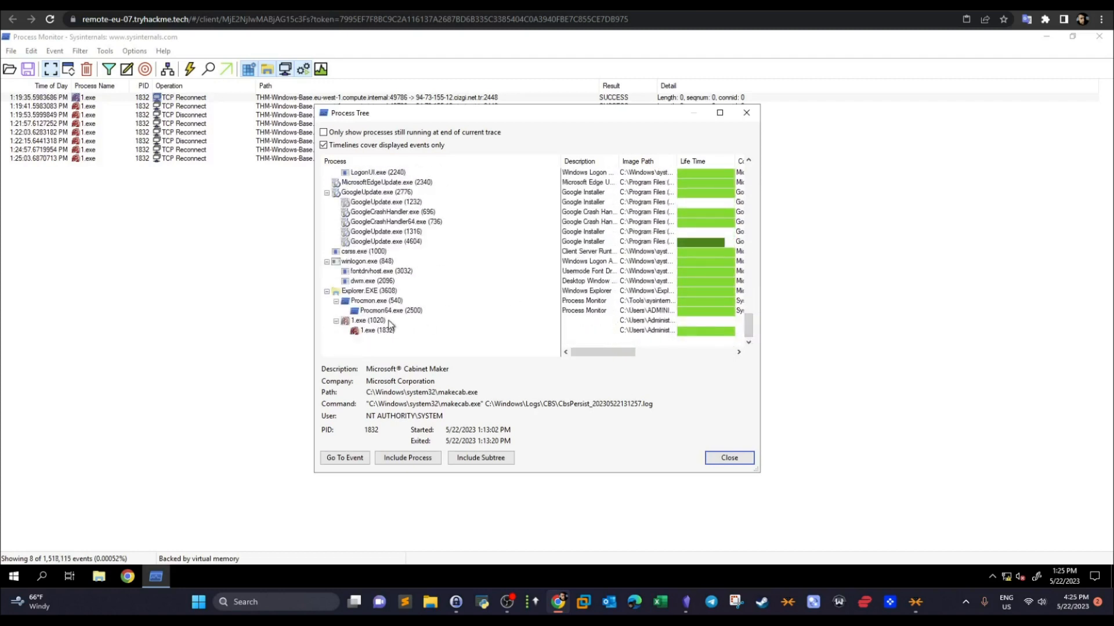
{"action": "left_click", "coordinate": [367, 324]}
{"action": "left_click", "coordinate": [377, 332]}
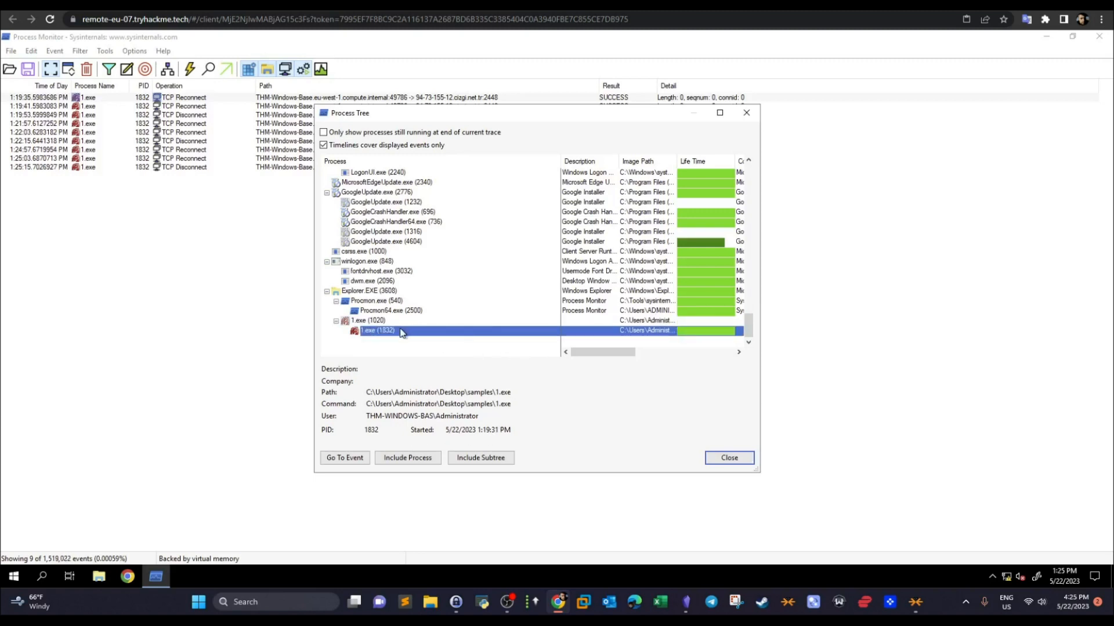
Step: Go to the event of the child 1.exe process from the Process Tree, examine its full path, and close the tree
{"action": "right_click", "coordinate": [374, 337]}
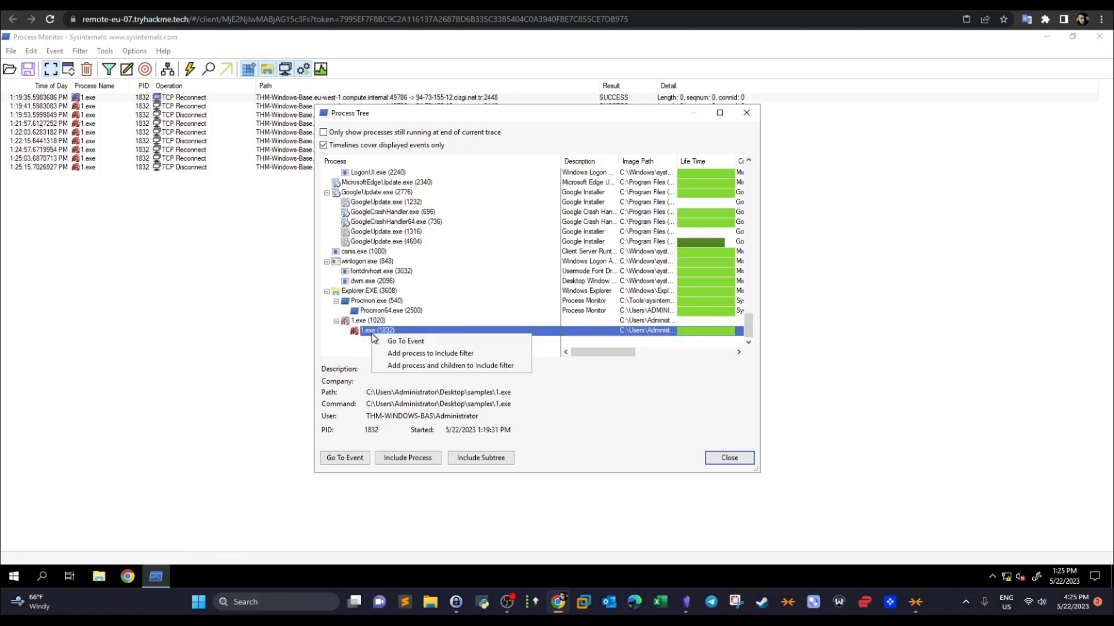
{"action": "left_click", "coordinate": [572, 400]}
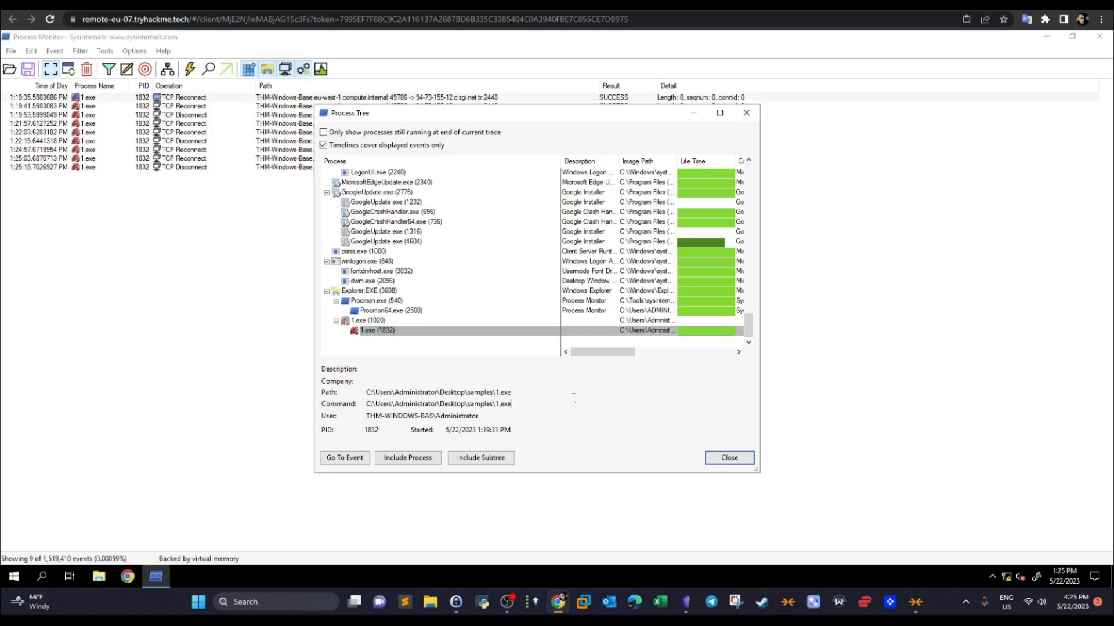
{"action": "right_click", "coordinate": [370, 333]}
{"action": "left_click", "coordinate": [390, 341]}
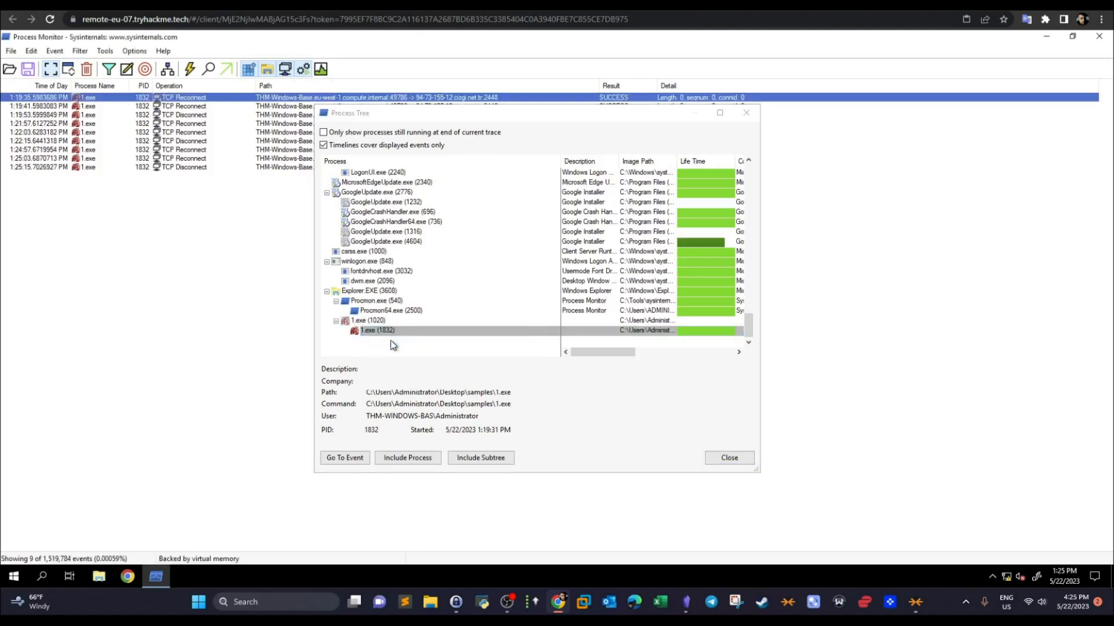
{"action": "left_click_drag", "start_coordinate": [505, 114], "coordinate": [745, 133]}
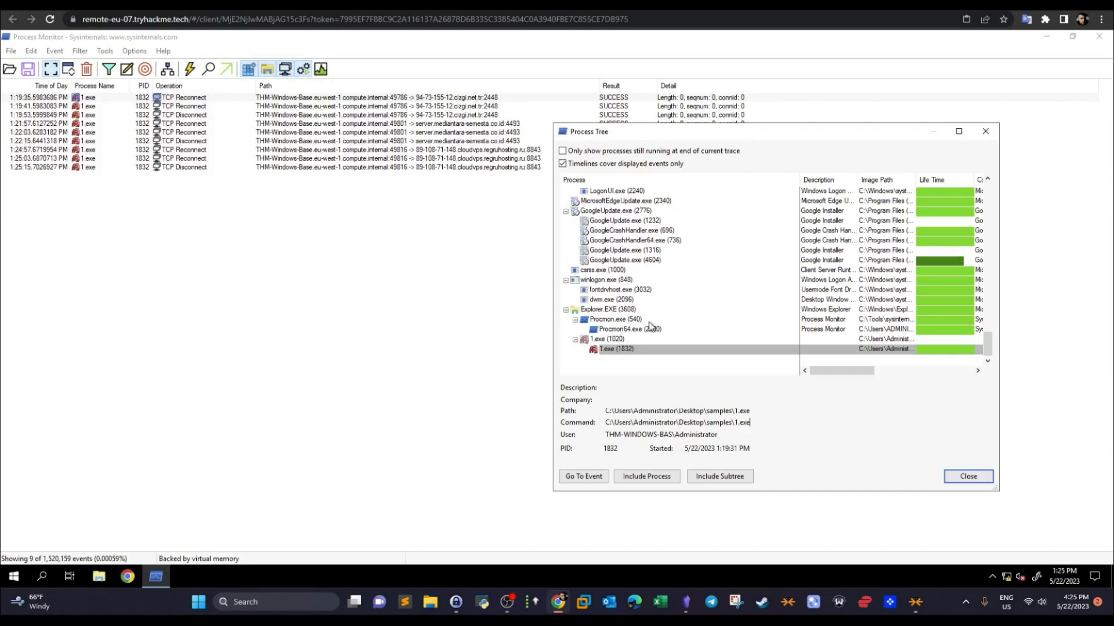
{"action": "right_click", "coordinate": [620, 352]}
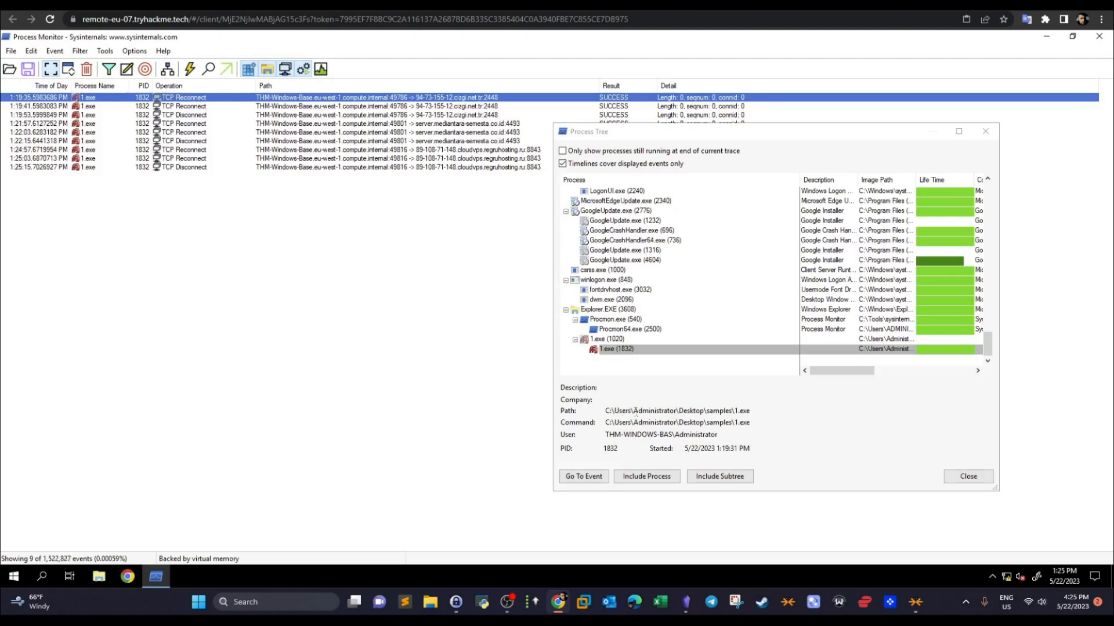
{"action": "left_click_drag", "start_coordinate": [750, 410], "coordinate": [605, 410]}
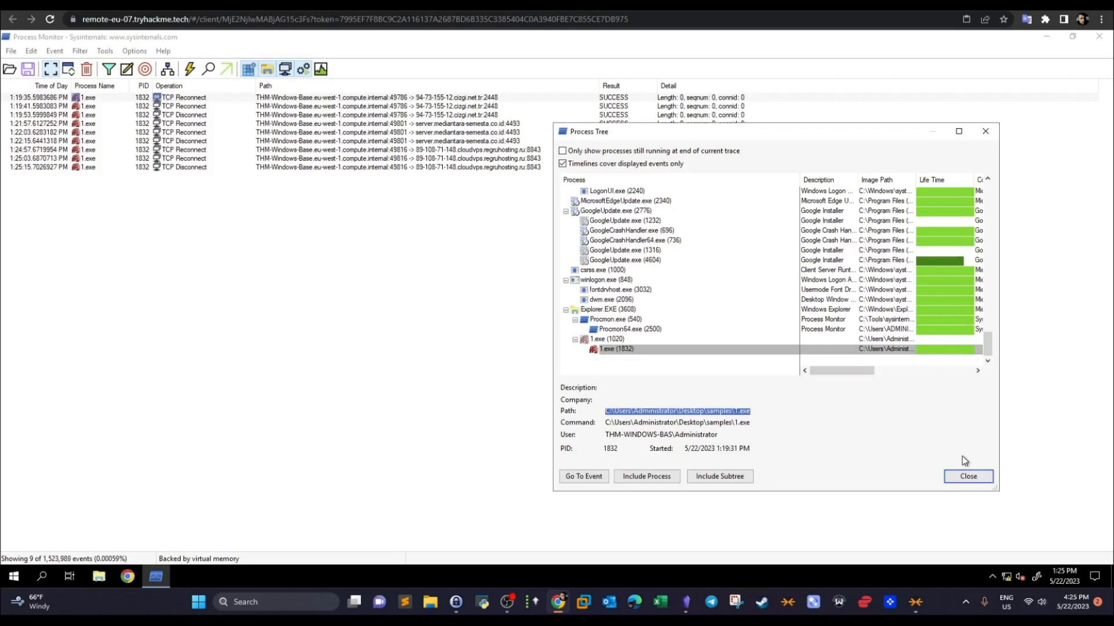
{"action": "left_click", "coordinate": [968, 476]}
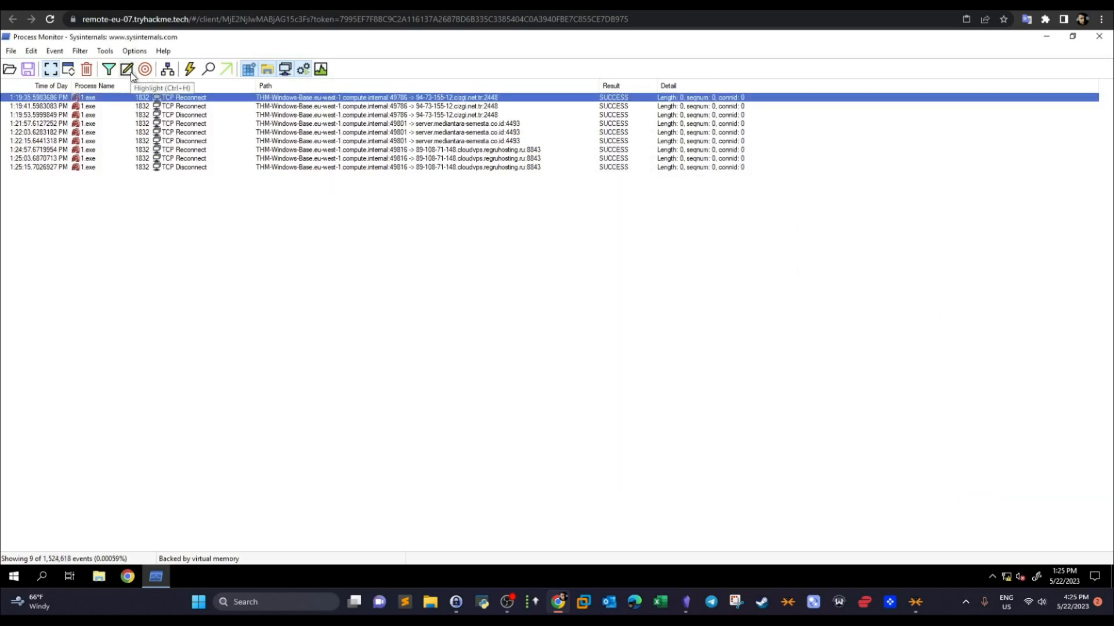
Step: Remove the "Operation contains TCP" and "Operation contains UDP" include rules from the event filter
{"action": "left_click", "coordinate": [108, 69]}
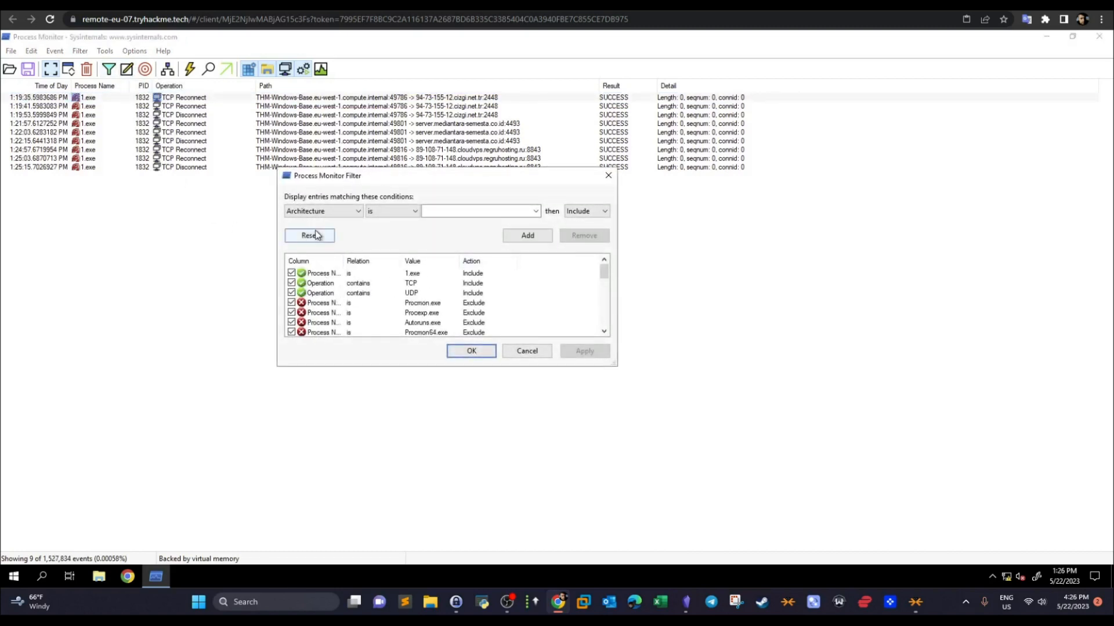
{"action": "left_click", "coordinate": [334, 283]}
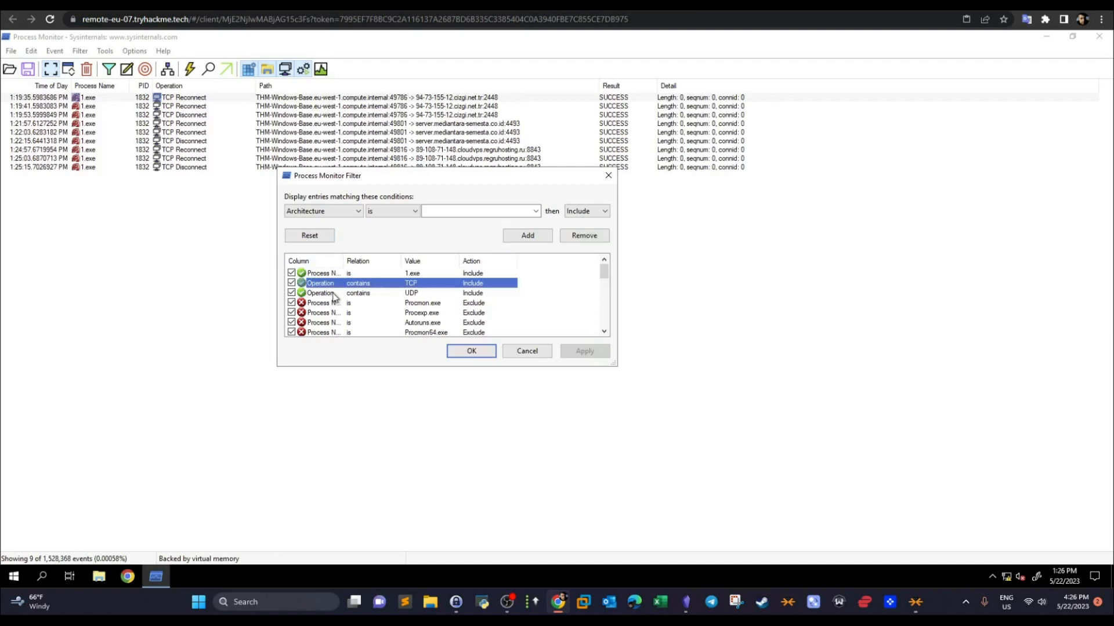
{"action": "left_click", "coordinate": [589, 239]}
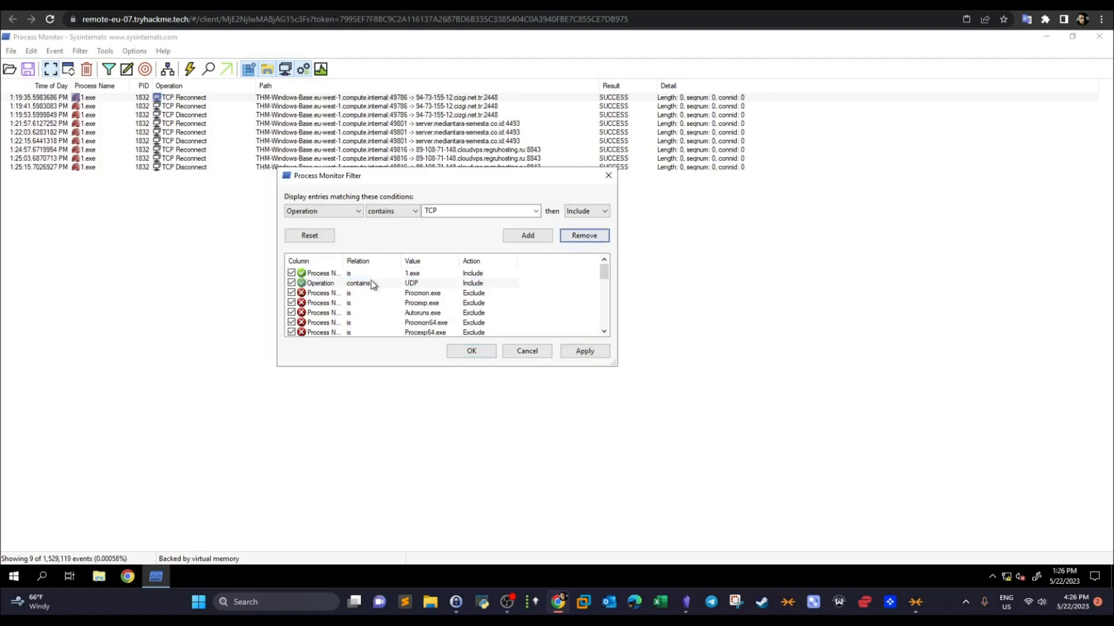
{"action": "left_click", "coordinate": [592, 238]}
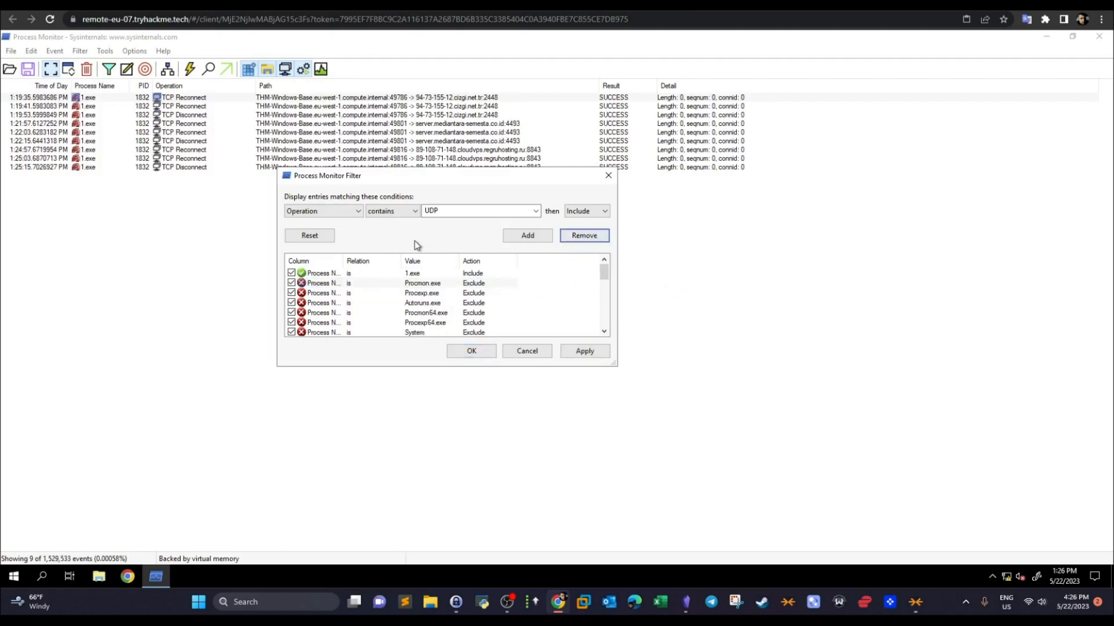
Step: Check the room's question on the first created process, and apply an include rule for Operation contains "Process"
{"action": "left_click", "coordinate": [332, 216]}
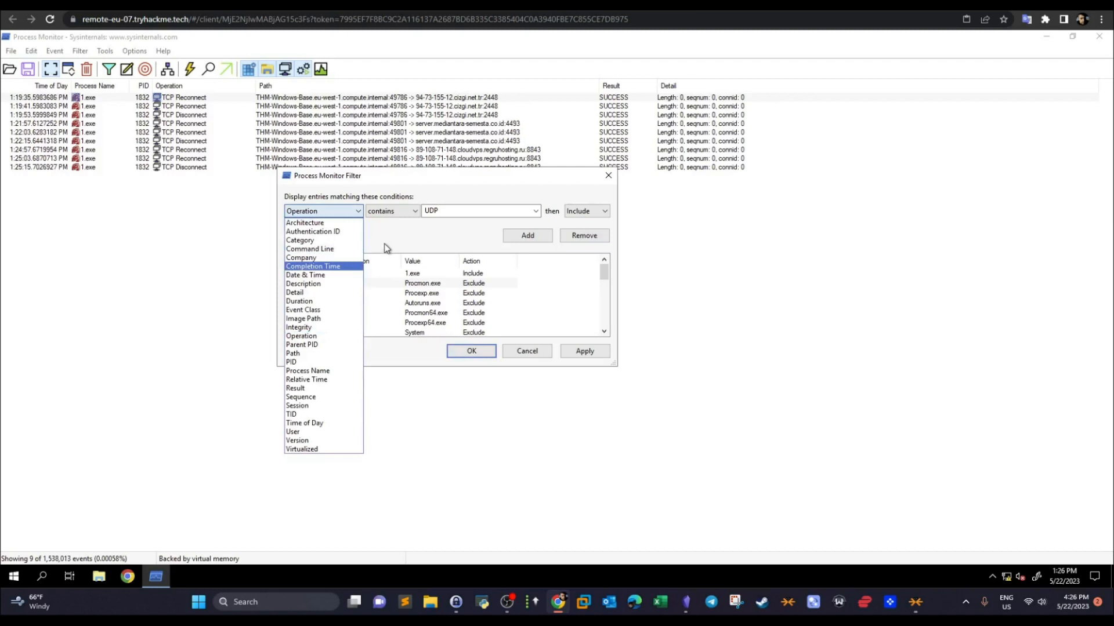
{"action": "left_click", "coordinate": [385, 242]}
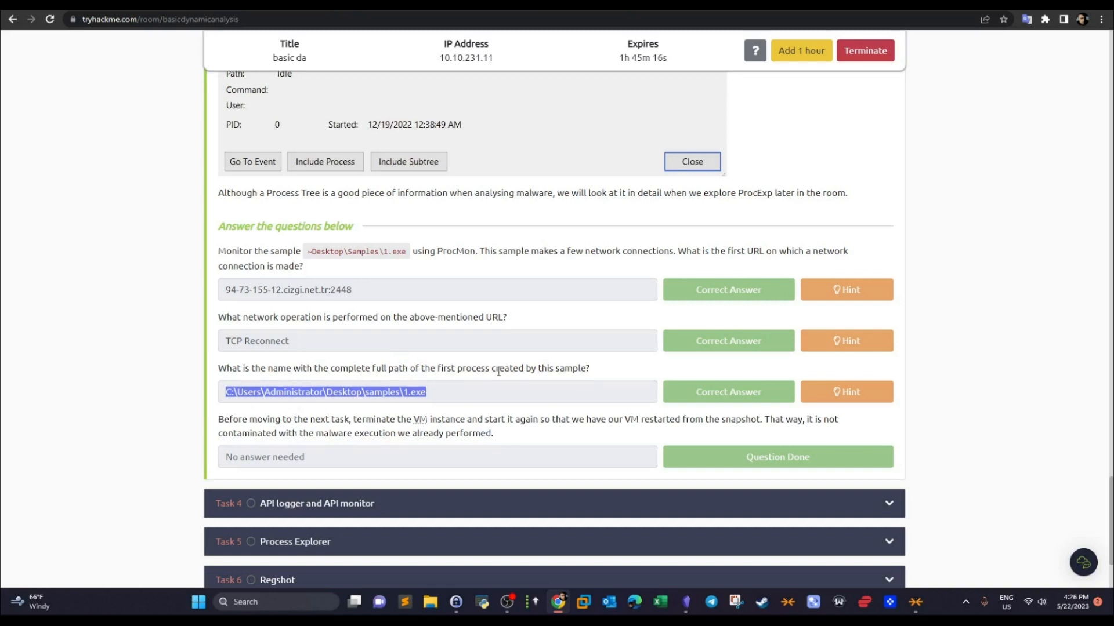
{"action": "left_click", "coordinate": [406, 4]}
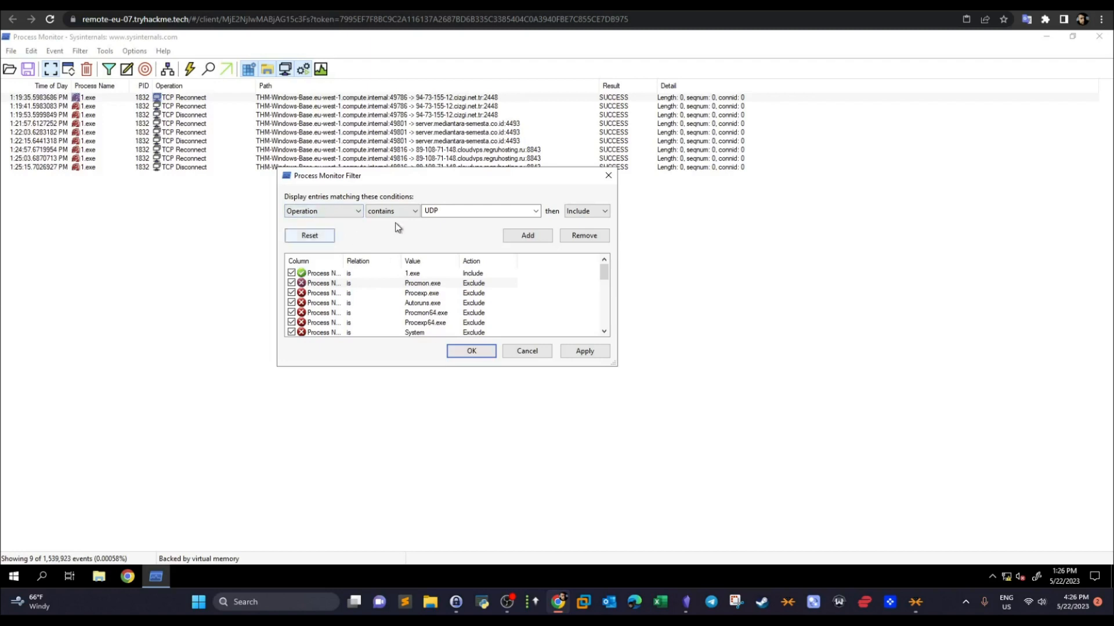
{"action": "left_click", "coordinate": [429, 210]}
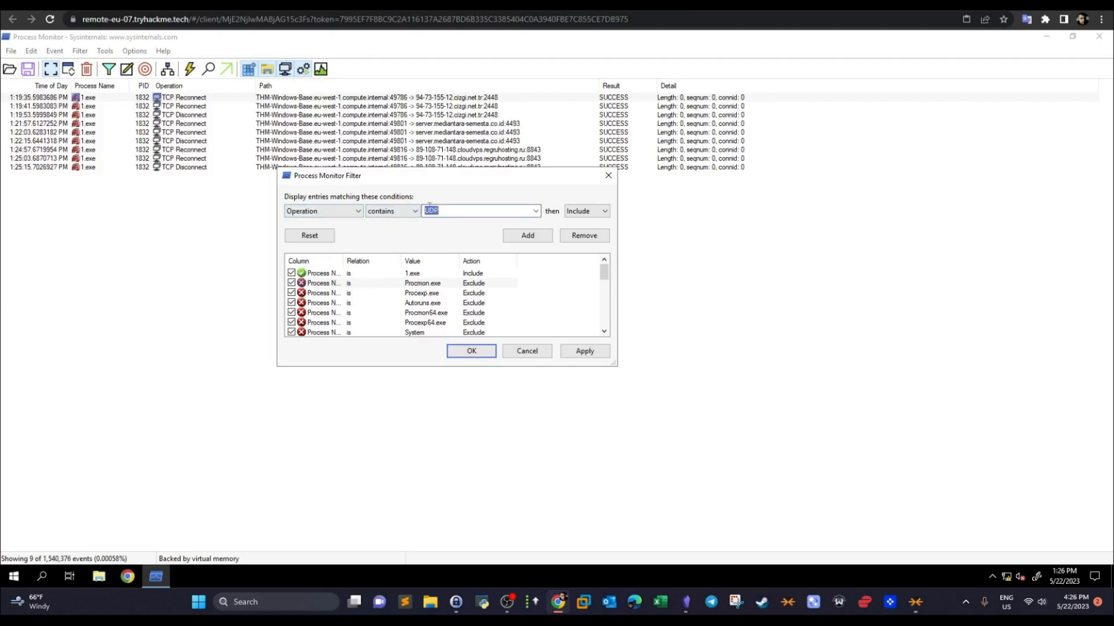
{"action": "type", "text": "Process"}
{"action": "left_click", "coordinate": [529, 239]}
{"action": "left_click", "coordinate": [583, 352]}
{"action": "left_click", "coordinate": [472, 352]}
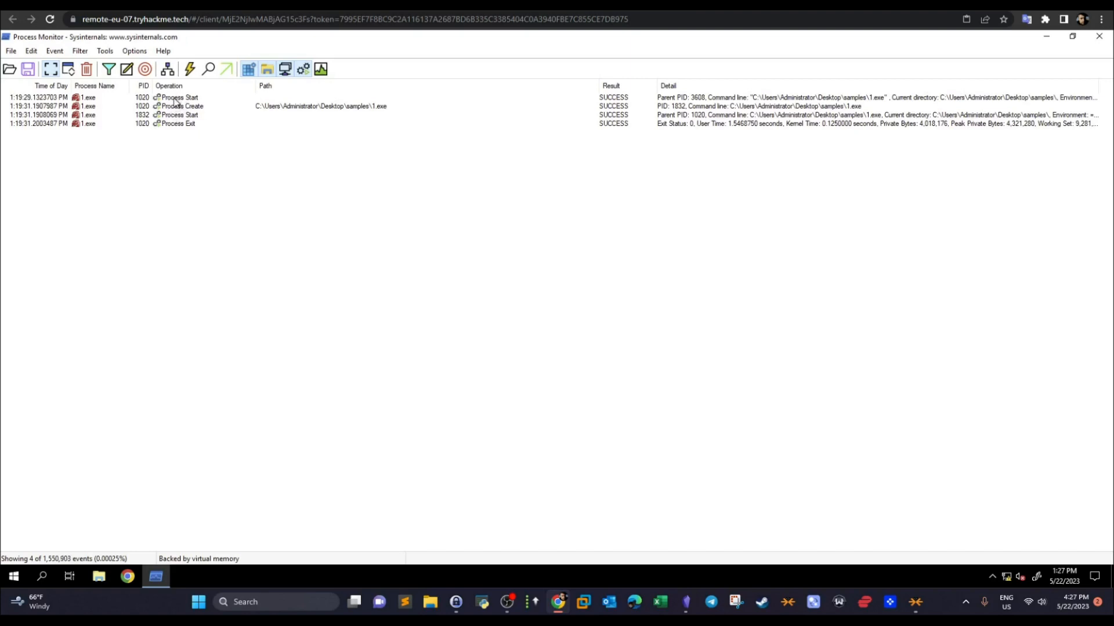
Step: Open the properties of the earliest Process Start event, examine its command line, and close them
{"action": "left_click", "coordinate": [174, 99]}
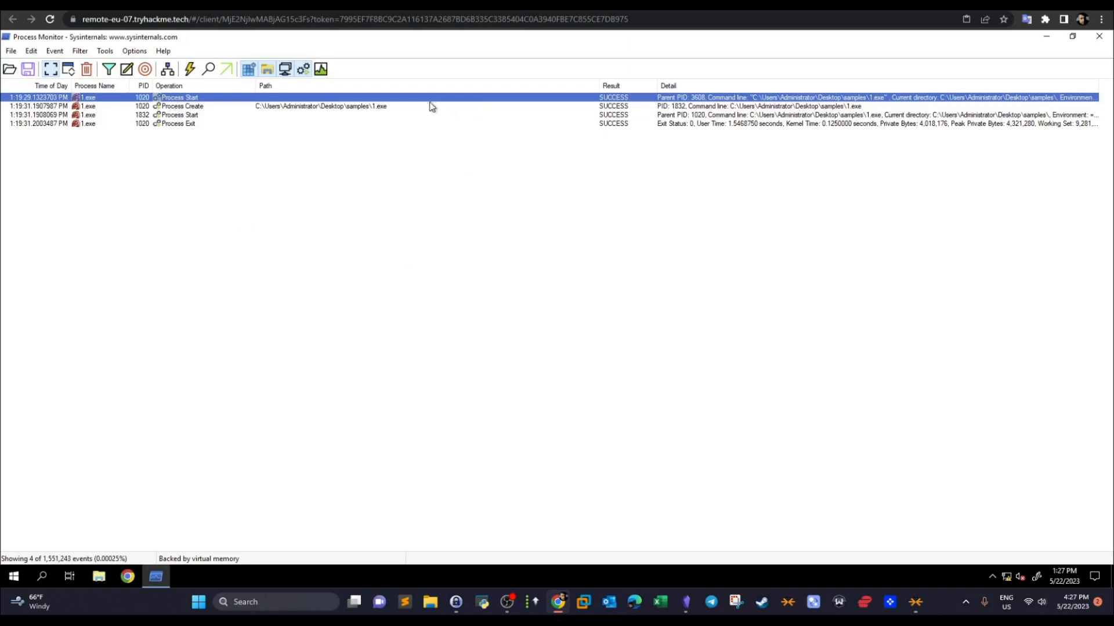
{"action": "right_click", "coordinate": [251, 100]}
{"action": "left_click", "coordinate": [257, 107]}
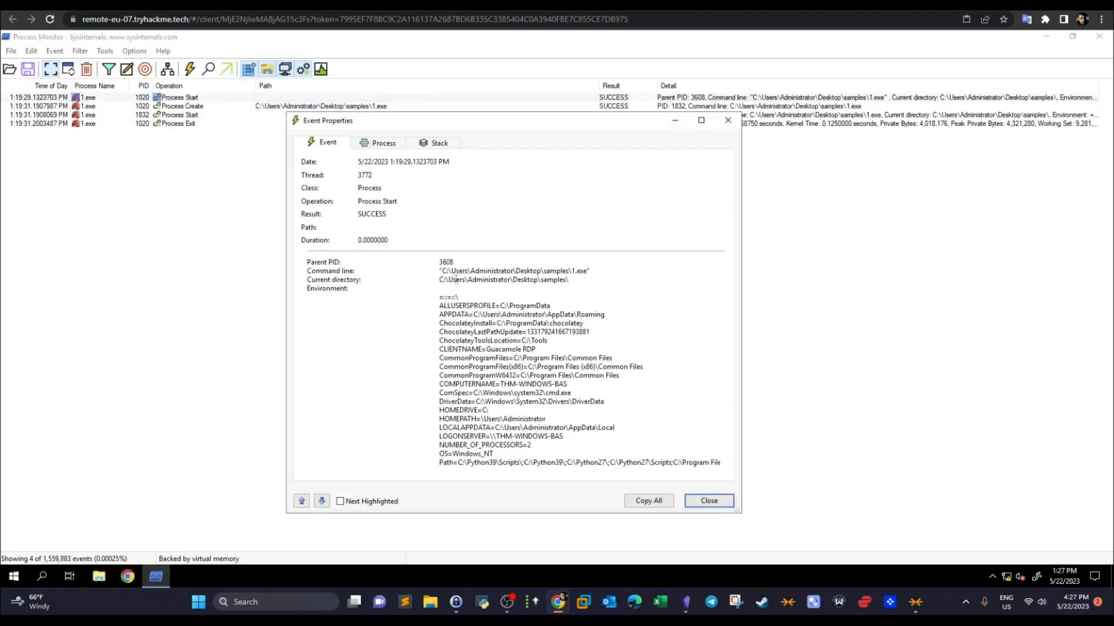
{"action": "left_click_drag", "start_coordinate": [442, 270], "coordinate": [589, 270]}
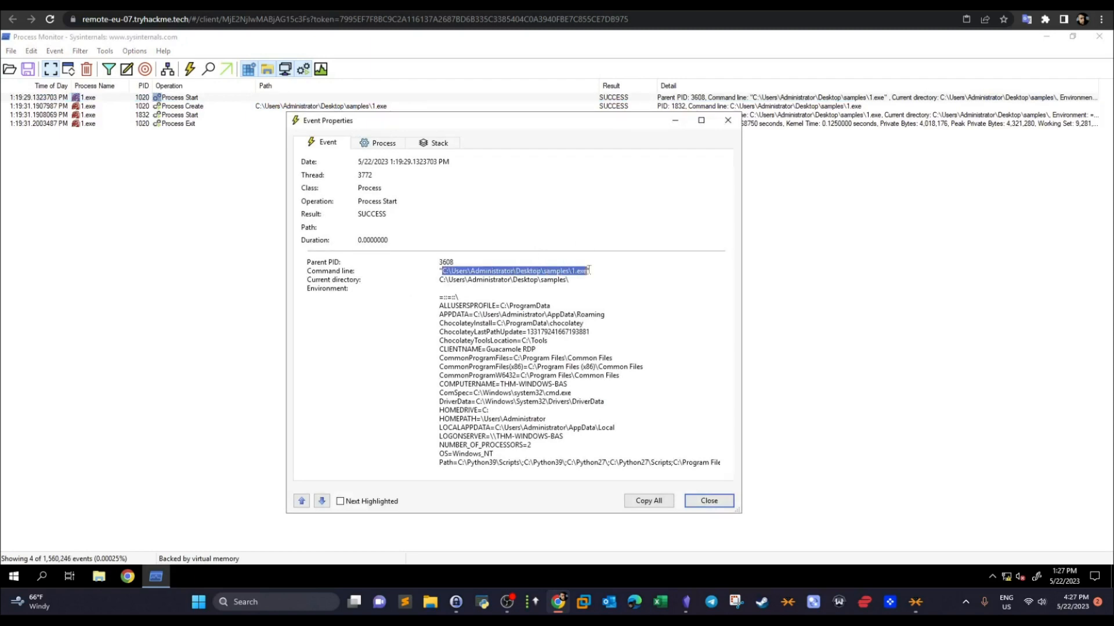
{"action": "left_click", "coordinate": [710, 501]}
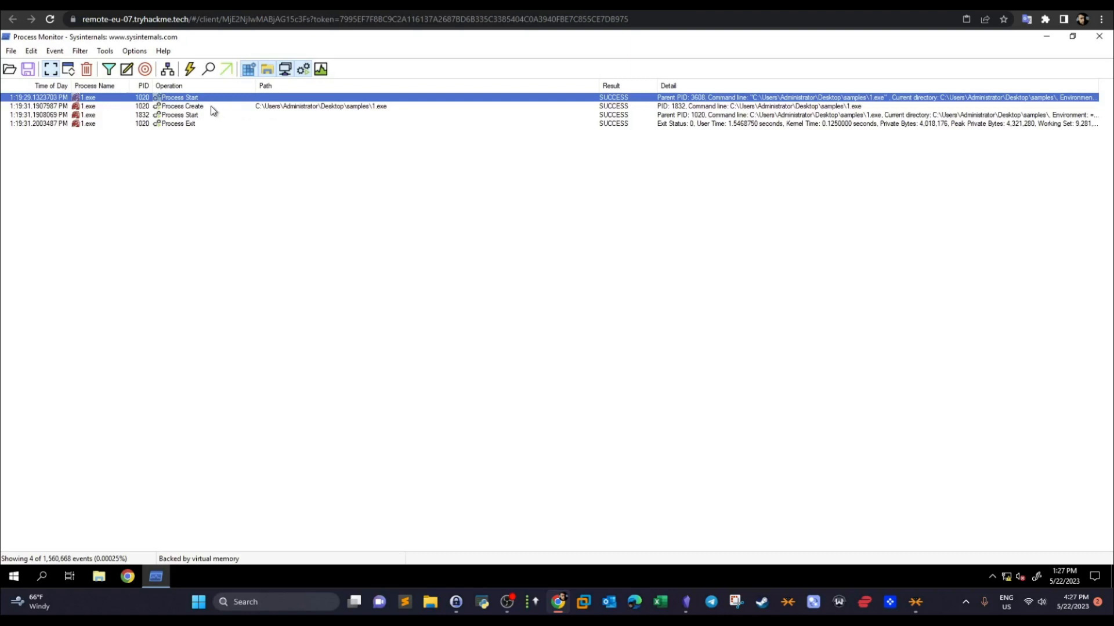
Step: Open the Process Create event's properties, compare its path with the TryHackMe room's first-process answer, and close them
{"action": "left_click", "coordinate": [188, 109]}
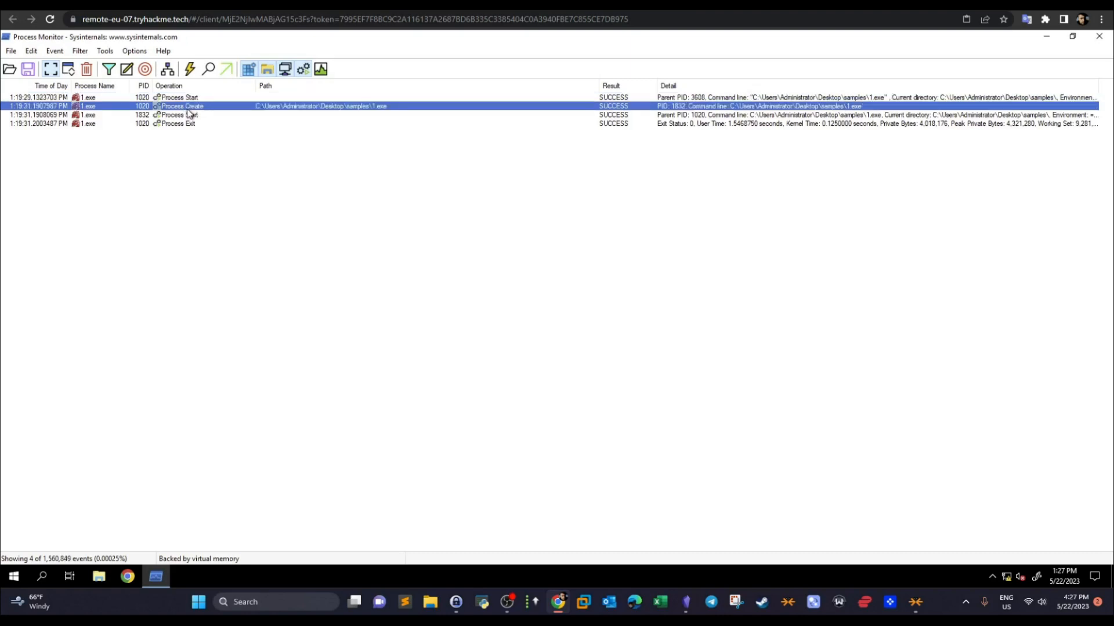
{"action": "right_click", "coordinate": [191, 110]}
{"action": "left_click", "coordinate": [218, 115]}
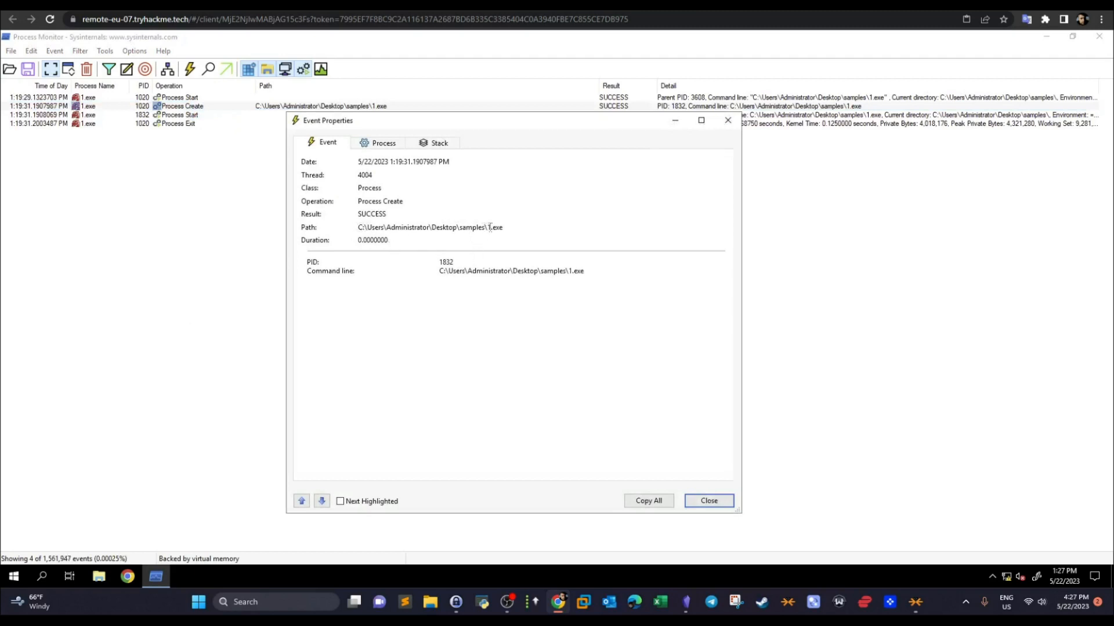
{"action": "left_click_drag", "start_coordinate": [503, 227], "coordinate": [360, 226]}
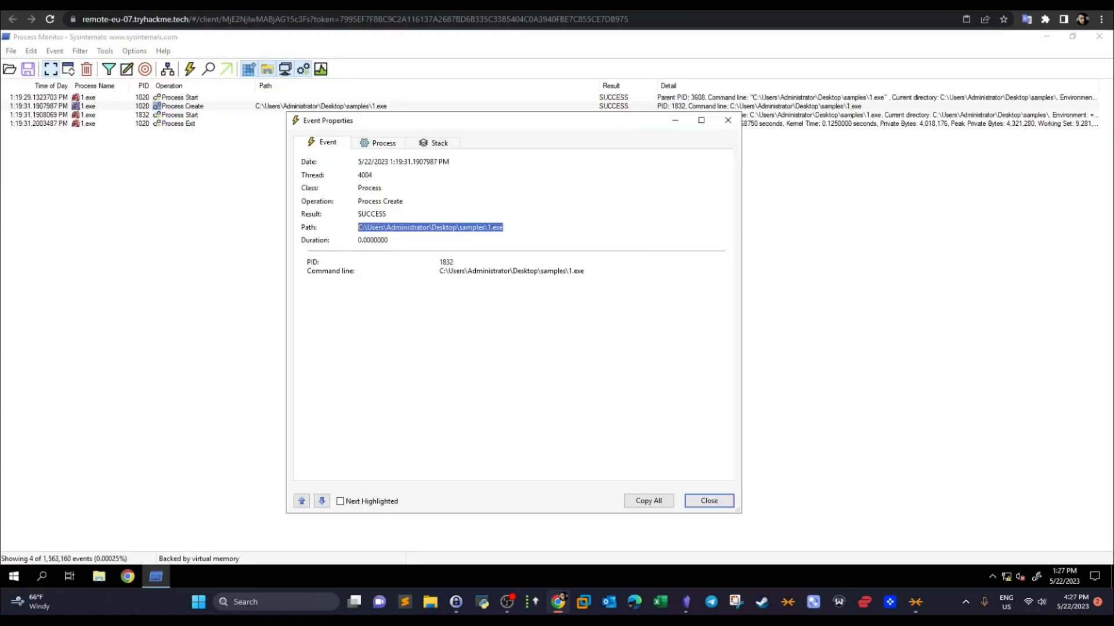
{"action": "left_click", "coordinate": [700, 499]}
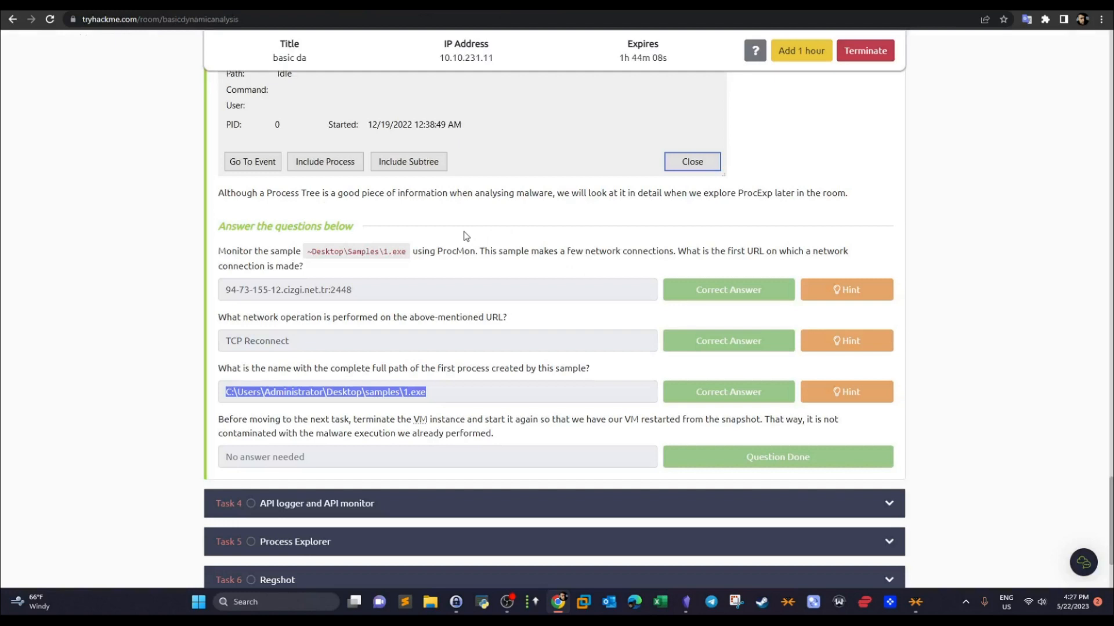
{"action": "scroll", "coordinate": [464, 237], "scroll_direction": "up", "scroll_amount": 1}
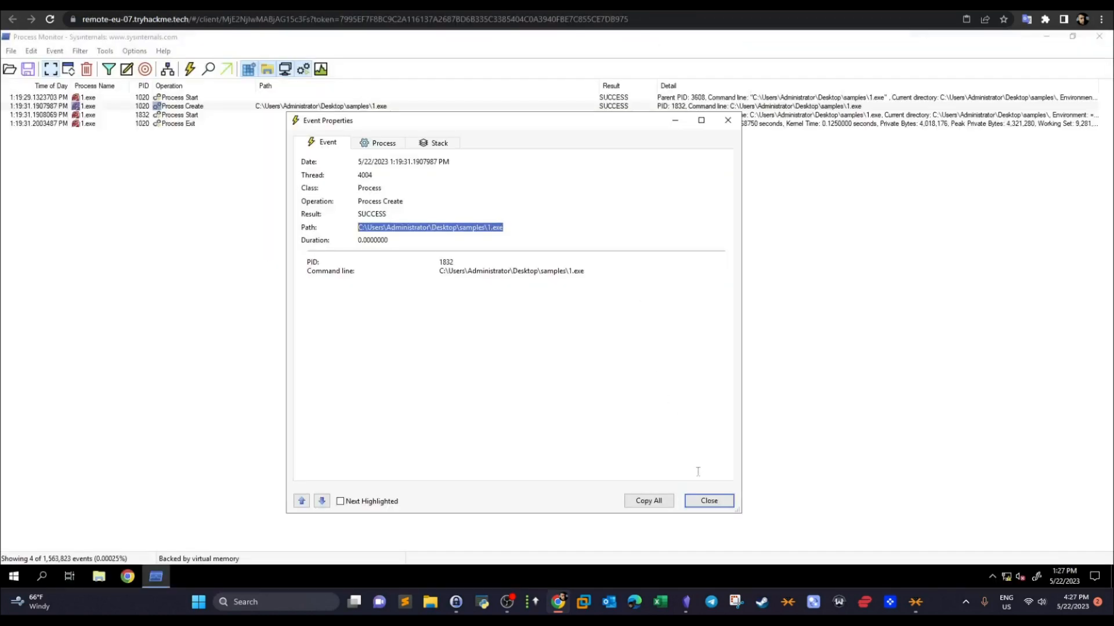
{"action": "left_click", "coordinate": [702, 500]}
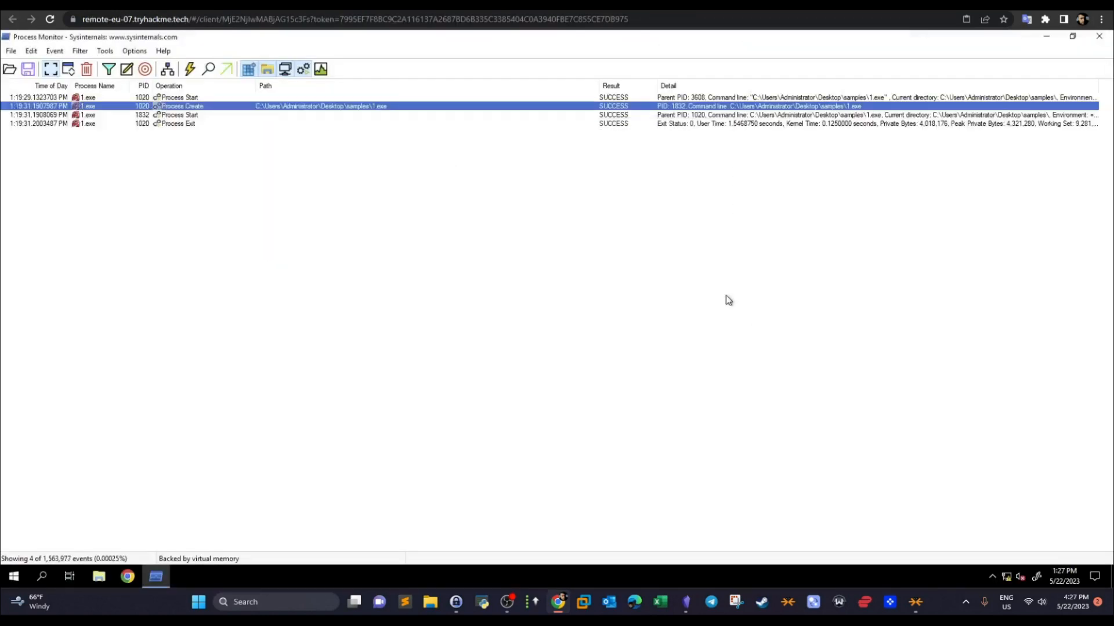
Step: Reopen the Process Create event's properties, examine the modules in its call stack, and close them
{"action": "right_click", "coordinate": [174, 109]}
{"action": "left_click", "coordinate": [194, 113]}
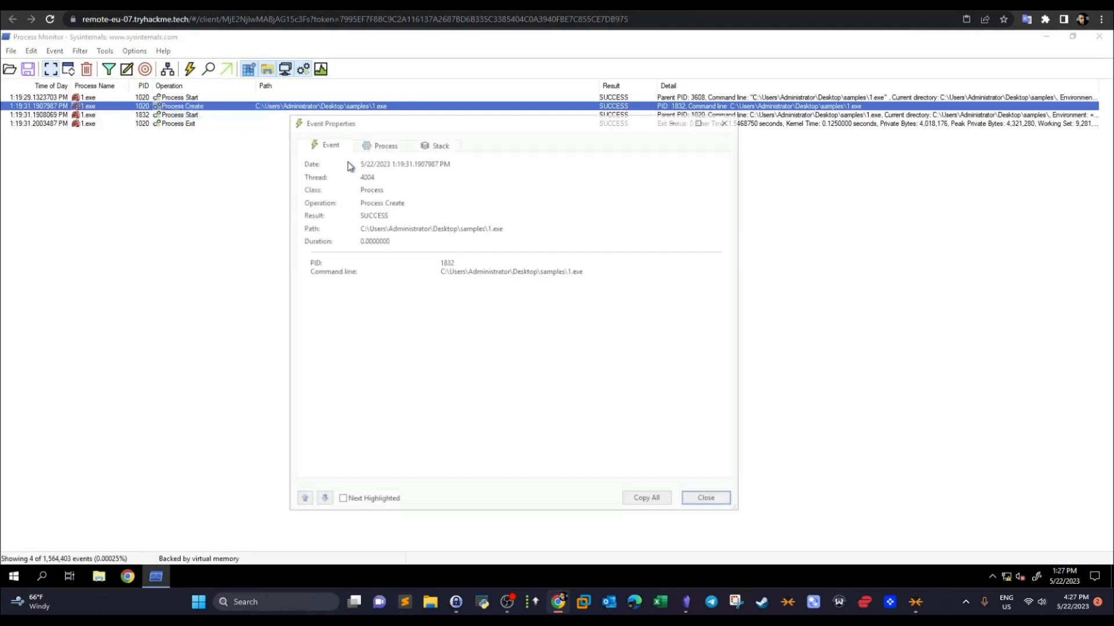
{"action": "left_click", "coordinate": [440, 144]}
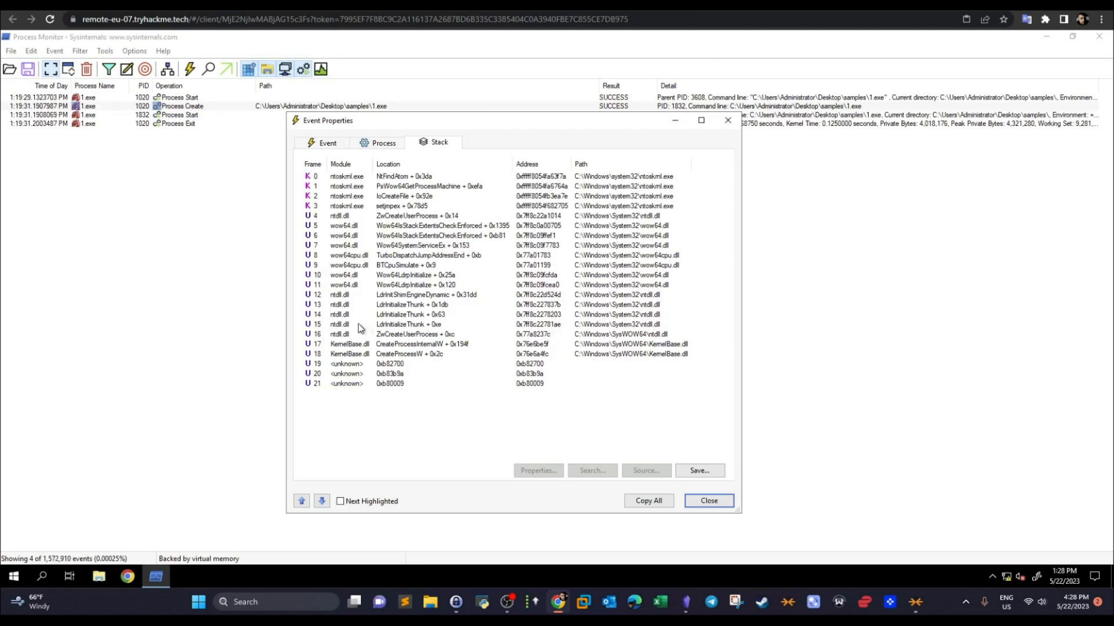
{"action": "left_click", "coordinate": [340, 308]}
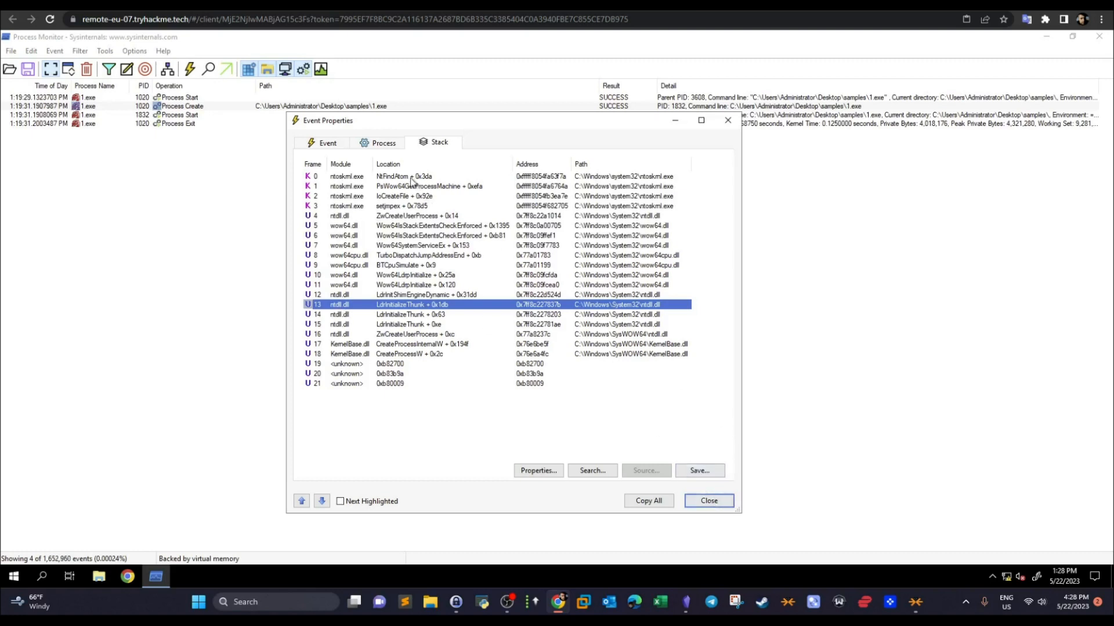
{"action": "left_click", "coordinate": [341, 146]}
{"action": "left_click", "coordinate": [708, 501]}
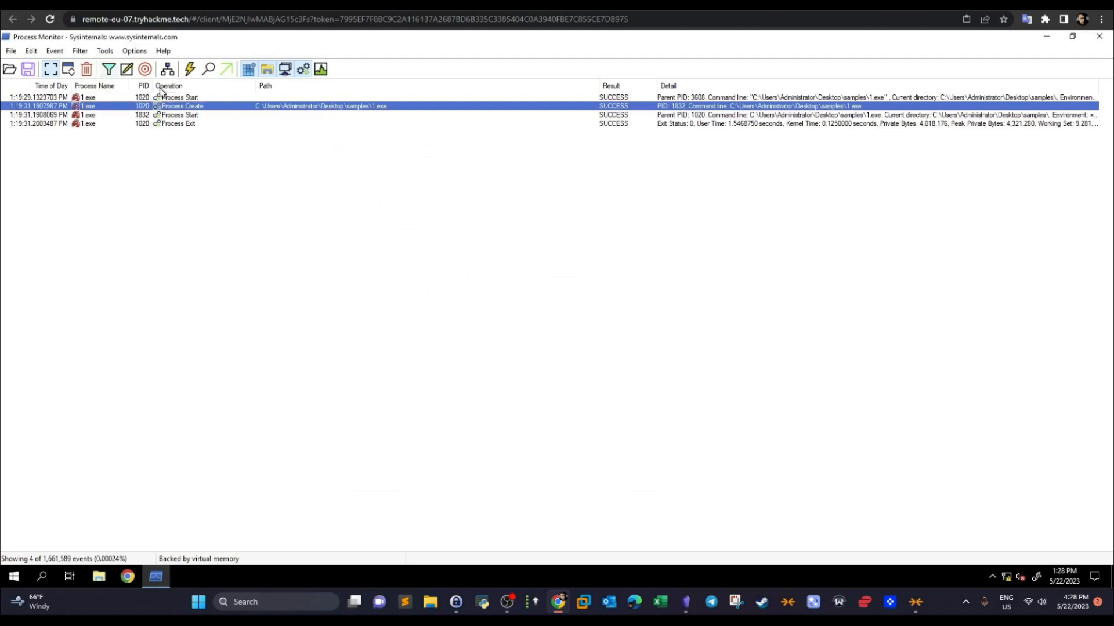
Step: Remove the "Operation contains Process" include rule from the event filter
{"action": "left_click", "coordinate": [110, 71]}
{"action": "left_click", "coordinate": [377, 284]}
{"action": "left_click", "coordinate": [574, 238]}
{"action": "left_click", "coordinate": [318, 275]}
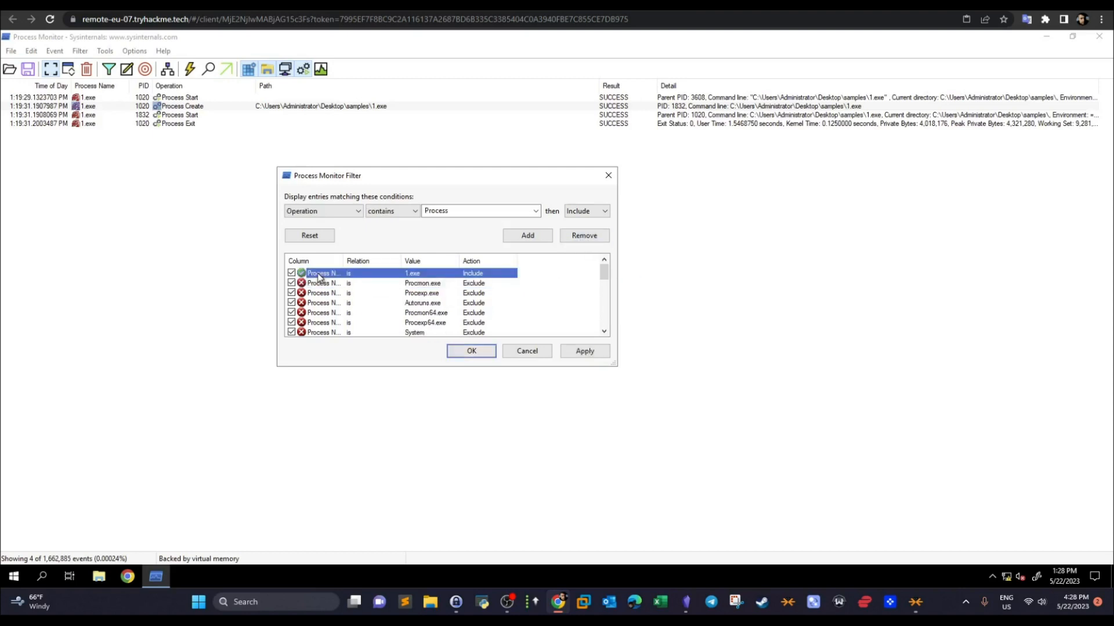
Step: Add an include rule for Command Line begins with "C:" to the event filter and apply it
{"action": "left_click", "coordinate": [344, 212]}
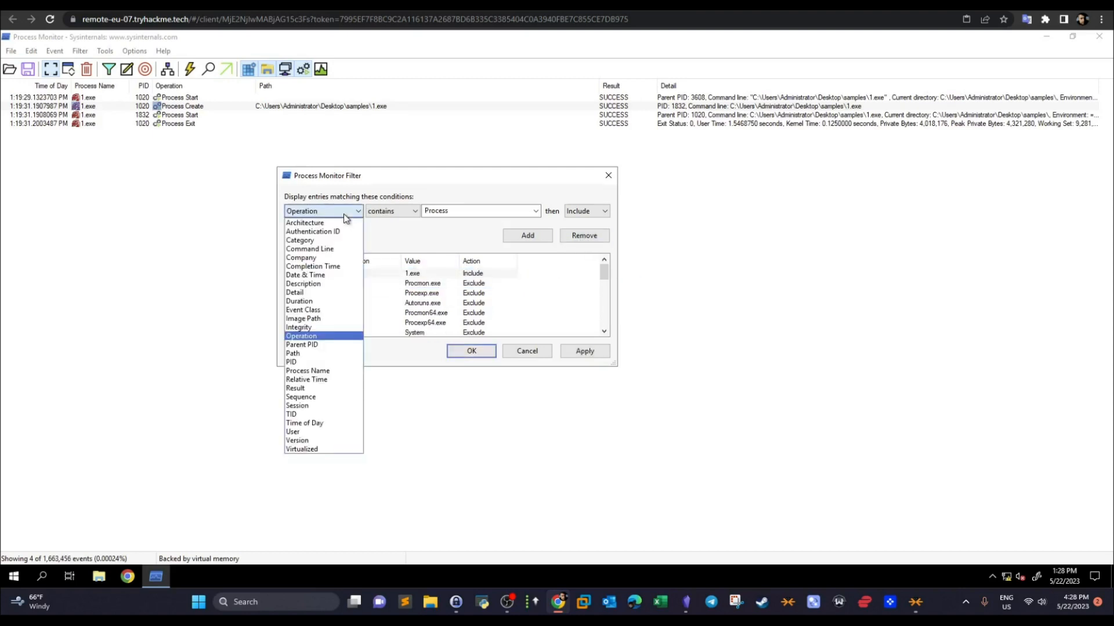
{"action": "left_click", "coordinate": [338, 250]}
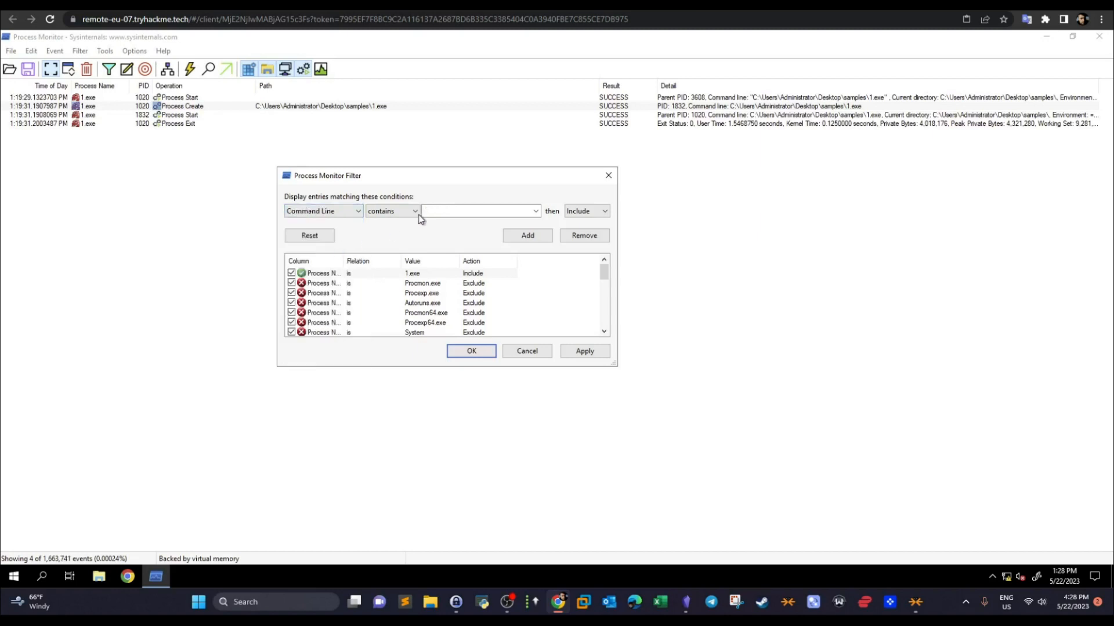
{"action": "left_click", "coordinate": [416, 213]}
{"action": "left_click", "coordinate": [420, 215]}
{"action": "left_click", "coordinate": [408, 209]}
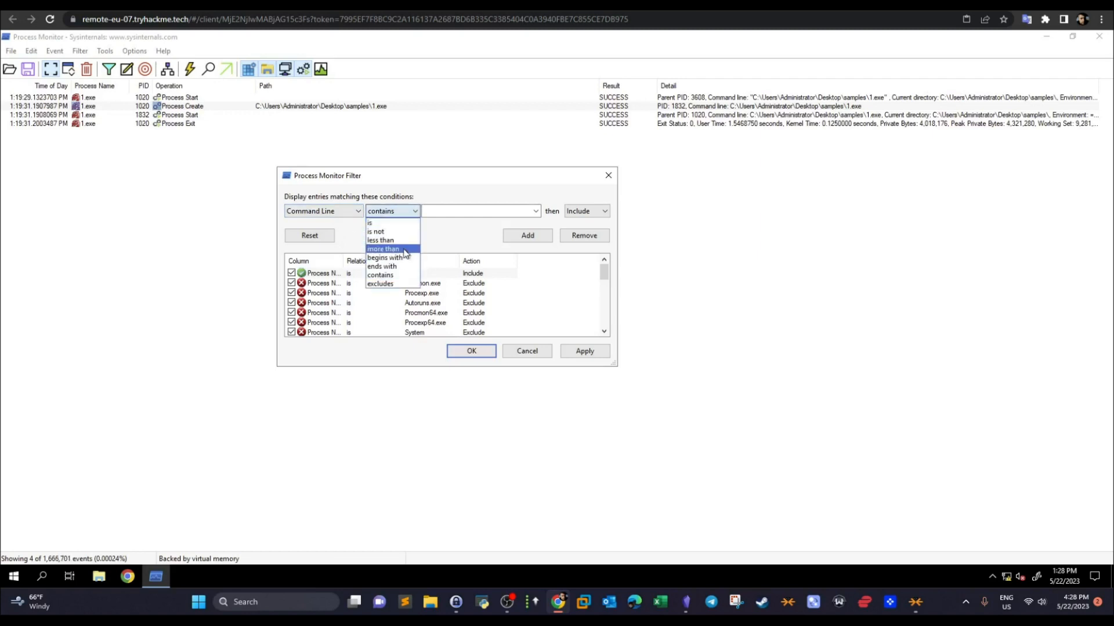
{"action": "left_click", "coordinate": [406, 258]}
{"action": "left_click", "coordinate": [436, 212]}
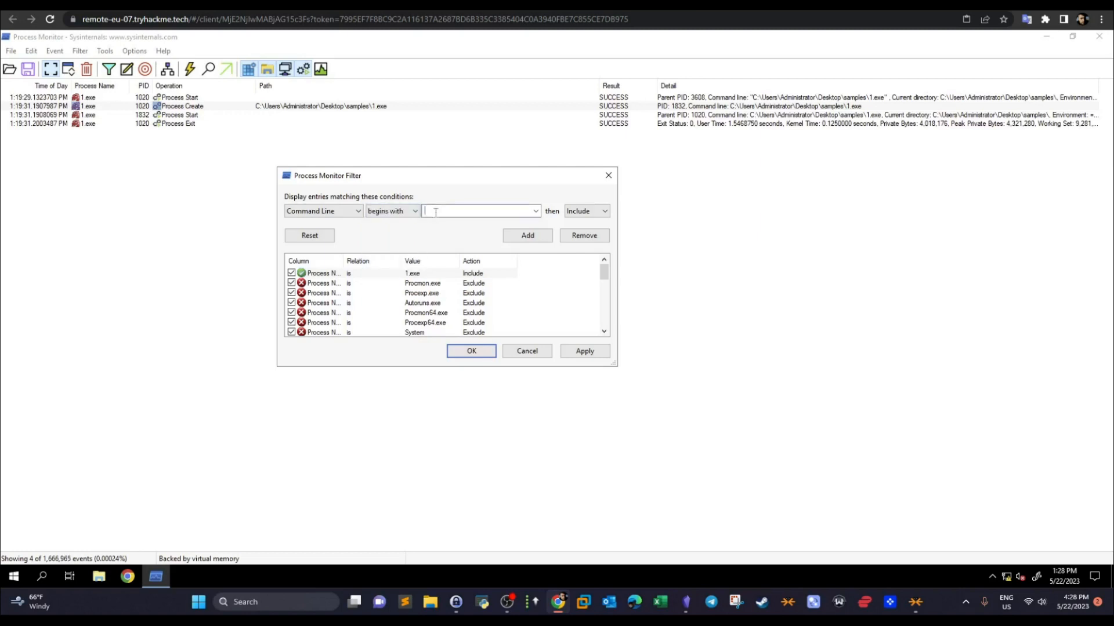
{"action": "type", "text": "C"}
{"action": "double_click", "coordinate": [429, 210]}
{"action": "left_click", "coordinate": [584, 351]}
{"action": "left_click", "coordinate": [625, 339]}
{"action": "left_click", "coordinate": [527, 235]}
{"action": "left_click", "coordinate": [584, 351]}
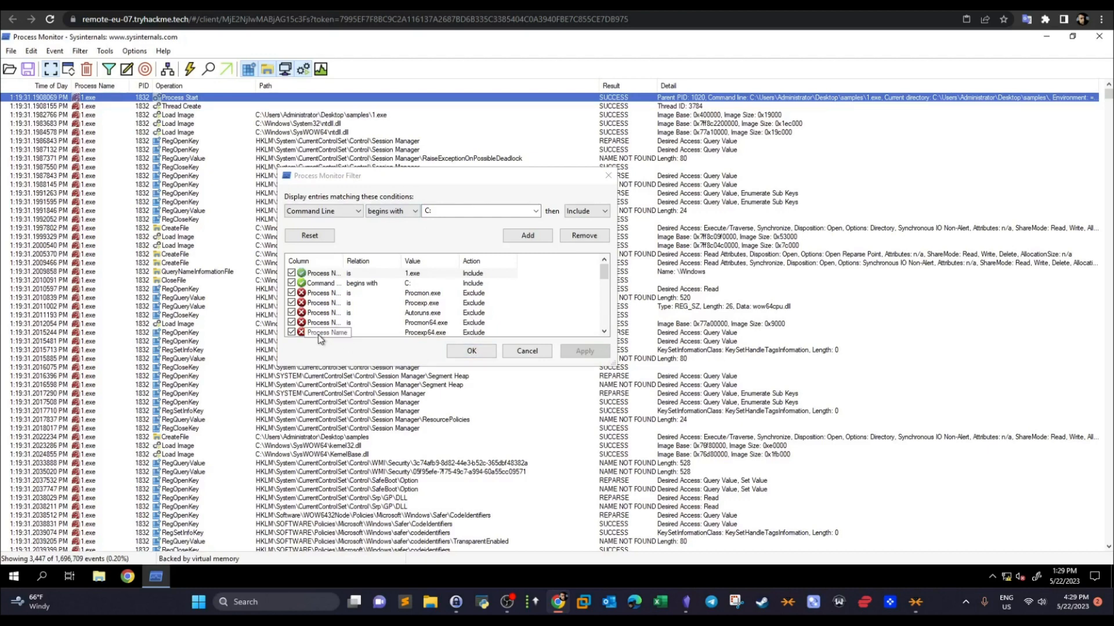
Step: Add an include rule for Detail contains "Command line:" to the event filter
{"action": "left_click", "coordinate": [338, 212]}
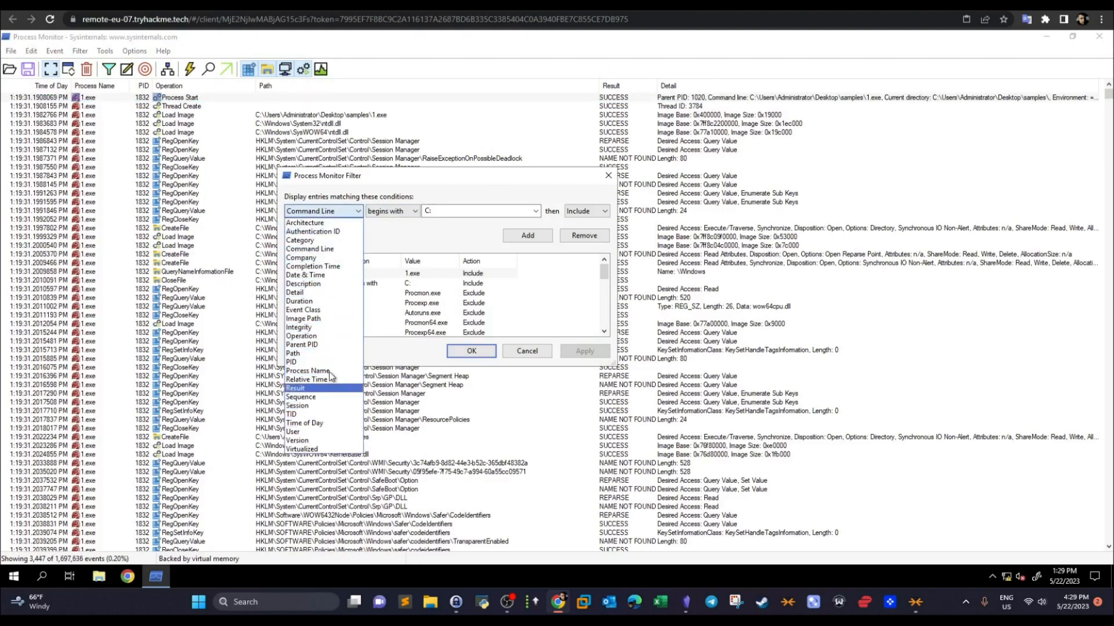
{"action": "left_click", "coordinate": [321, 293]}
{"action": "left_click", "coordinate": [396, 213]}
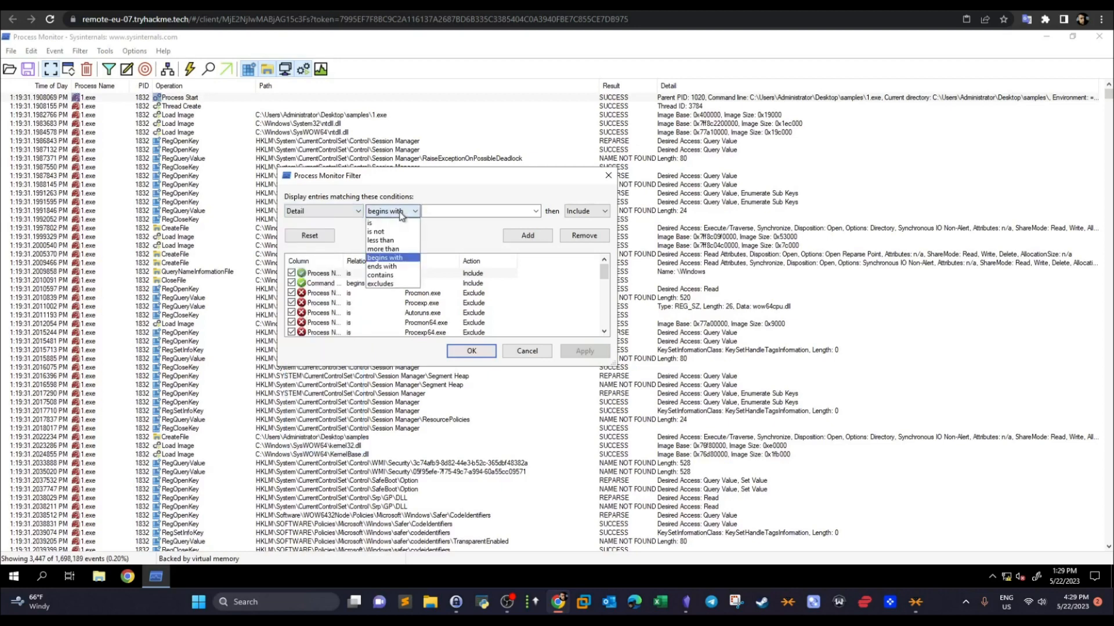
{"action": "left_click", "coordinate": [396, 275]}
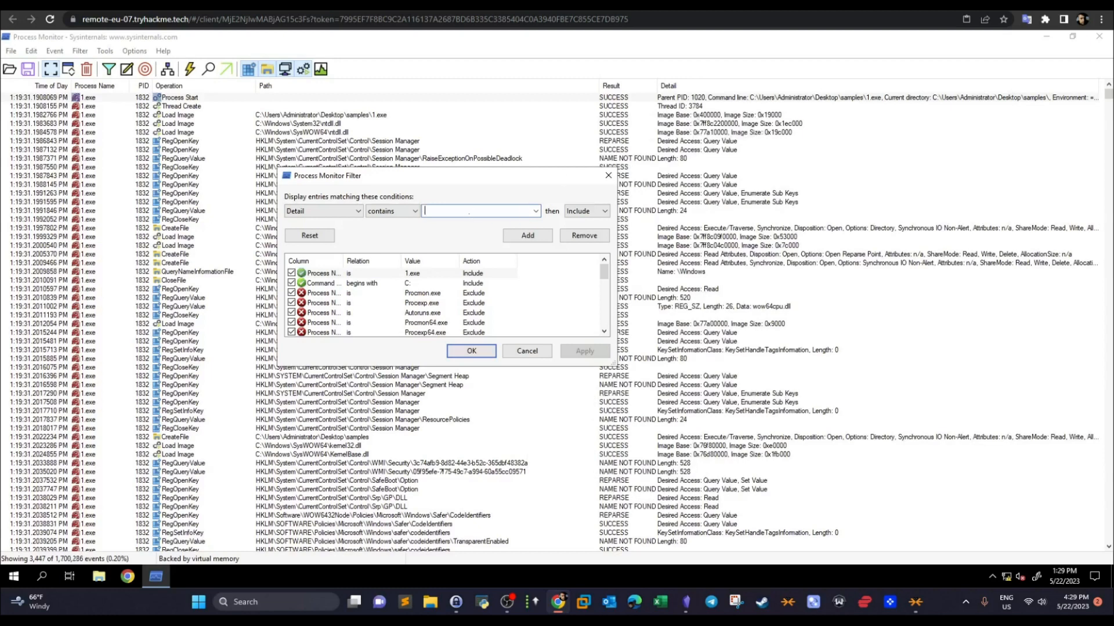
{"action": "type", "text": "ommand line:"}
{"action": "left_click", "coordinate": [527, 236]}
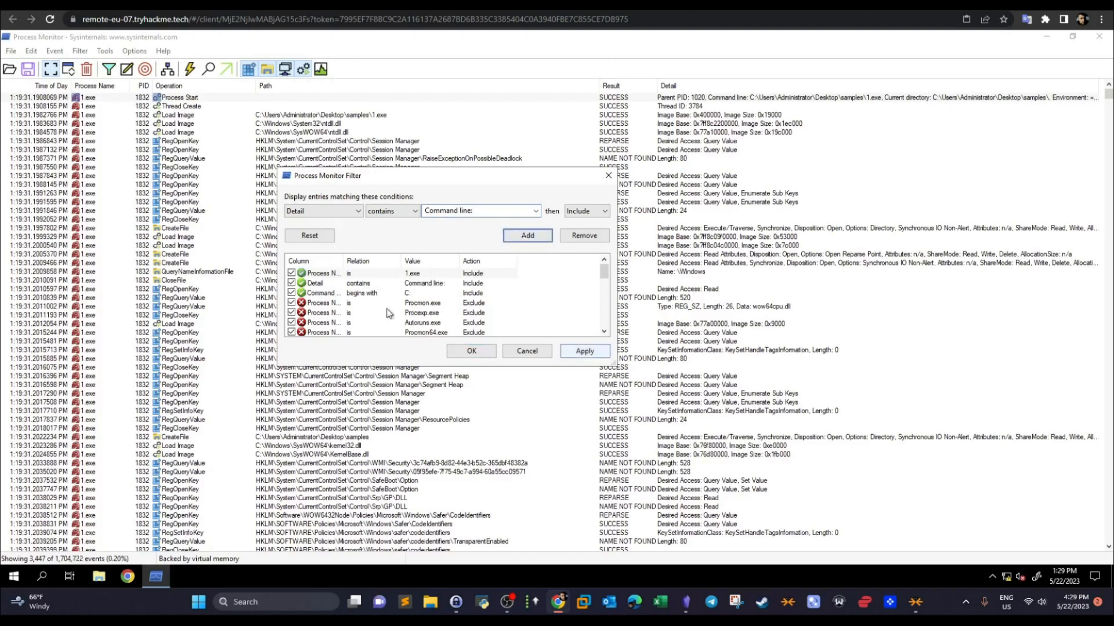
Step: Remove the Command Line begins with "C:" rule, then apply and close the event filter
{"action": "left_click", "coordinate": [340, 294]}
{"action": "left_click", "coordinate": [342, 284]}
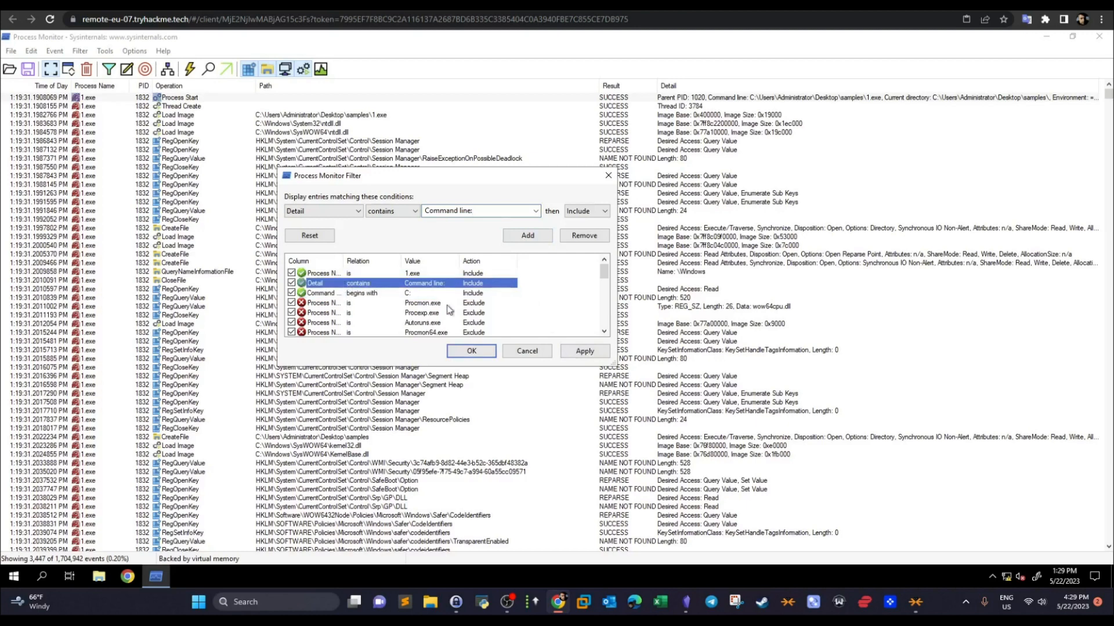
{"action": "left_click", "coordinate": [334, 294]}
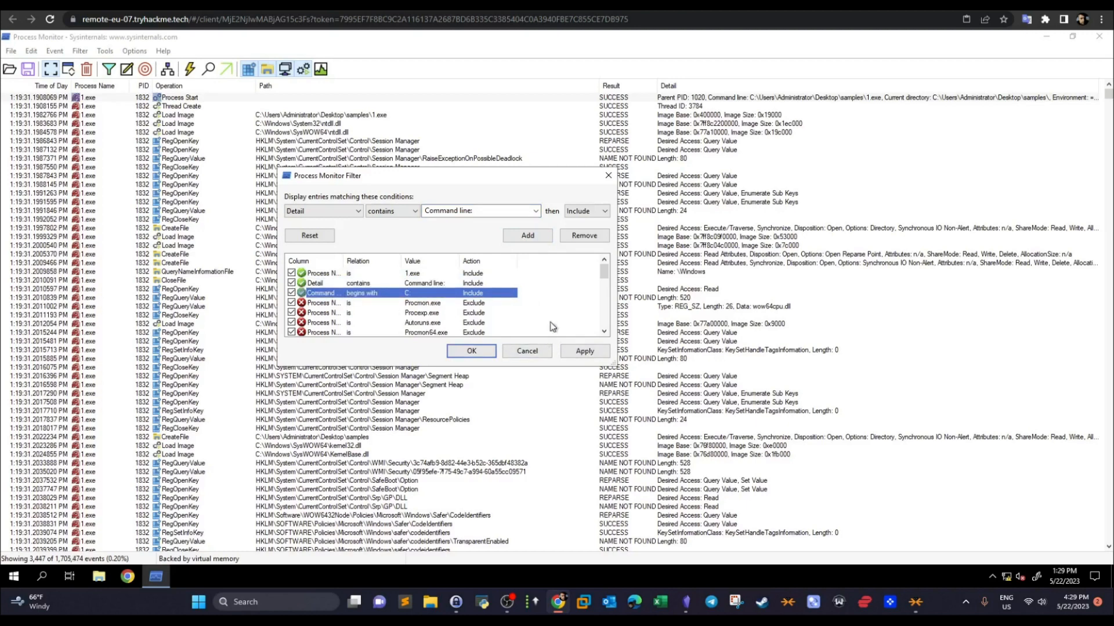
{"action": "left_click", "coordinate": [583, 236]}
{"action": "left_click", "coordinate": [374, 284]}
{"action": "left_click", "coordinate": [583, 351]}
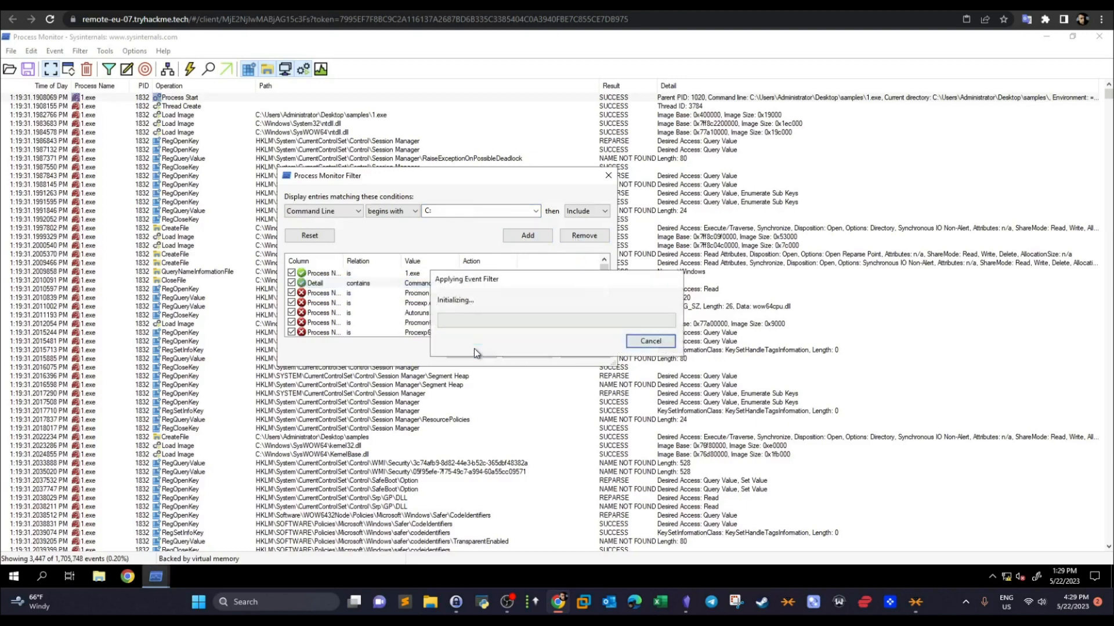
{"action": "left_click", "coordinate": [474, 351]}
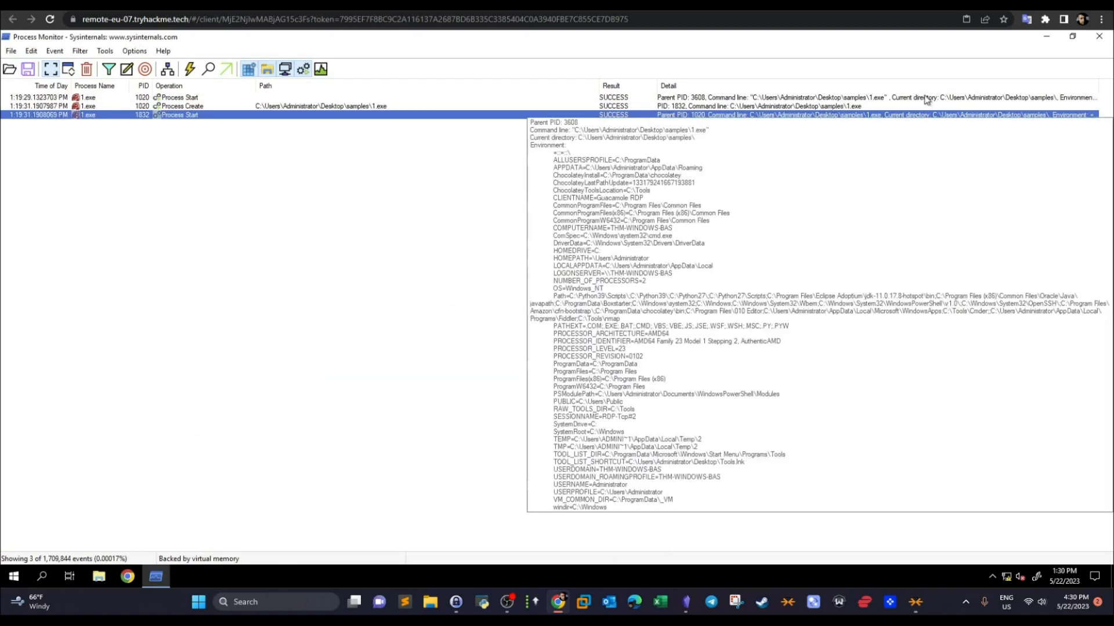
Step: Adjust the Result and Detail column widths and compare the command lines of the filtered process events
{"action": "left_click_drag", "start_coordinate": [597, 82], "coordinate": [417, 80]}
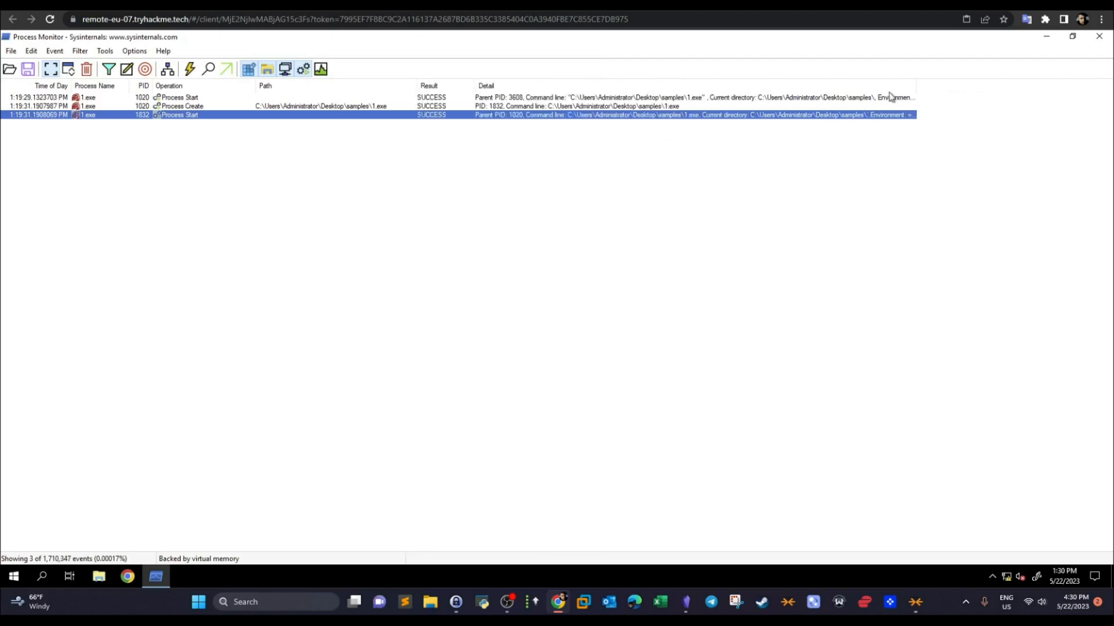
{"action": "left_click_drag", "start_coordinate": [916, 89], "coordinate": [1091, 86]}
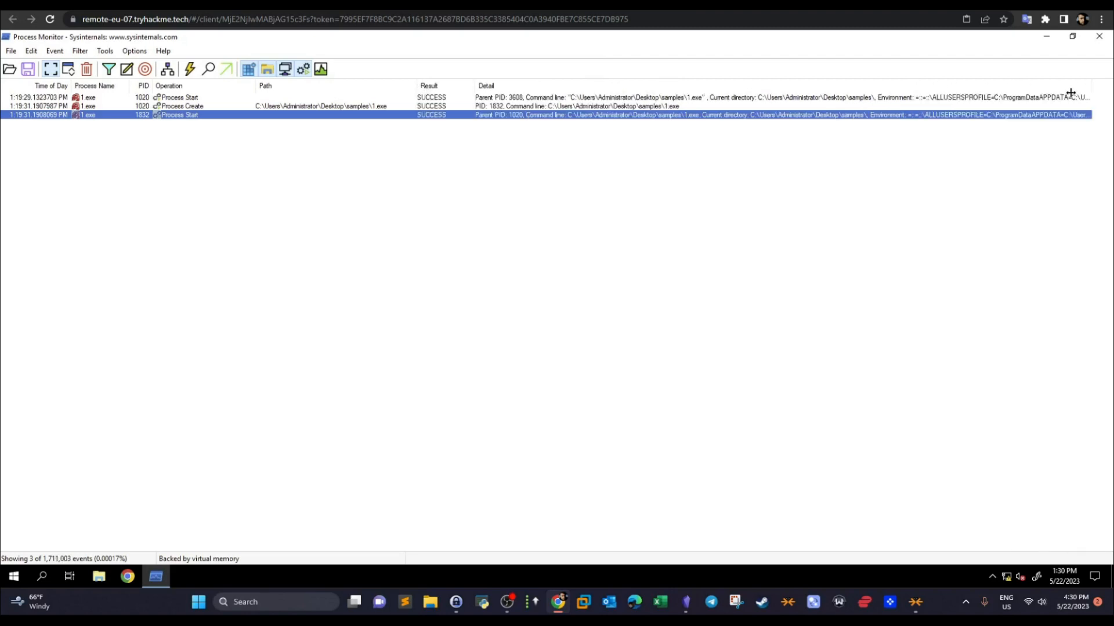
{"action": "left_click", "coordinate": [682, 98]}
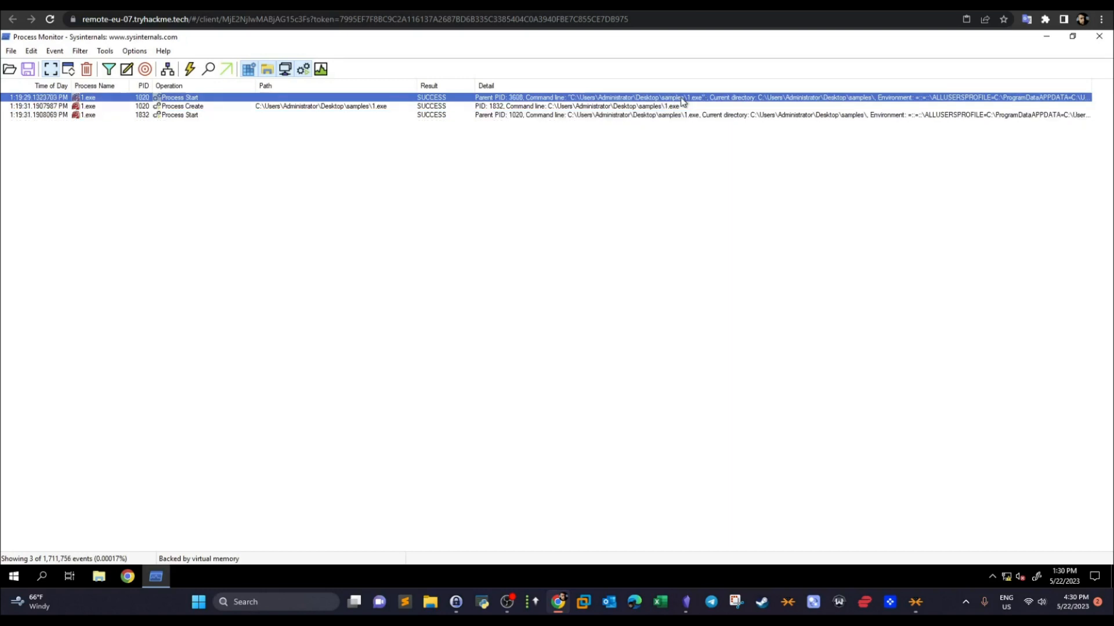
{"action": "left_click", "coordinate": [686, 106]}
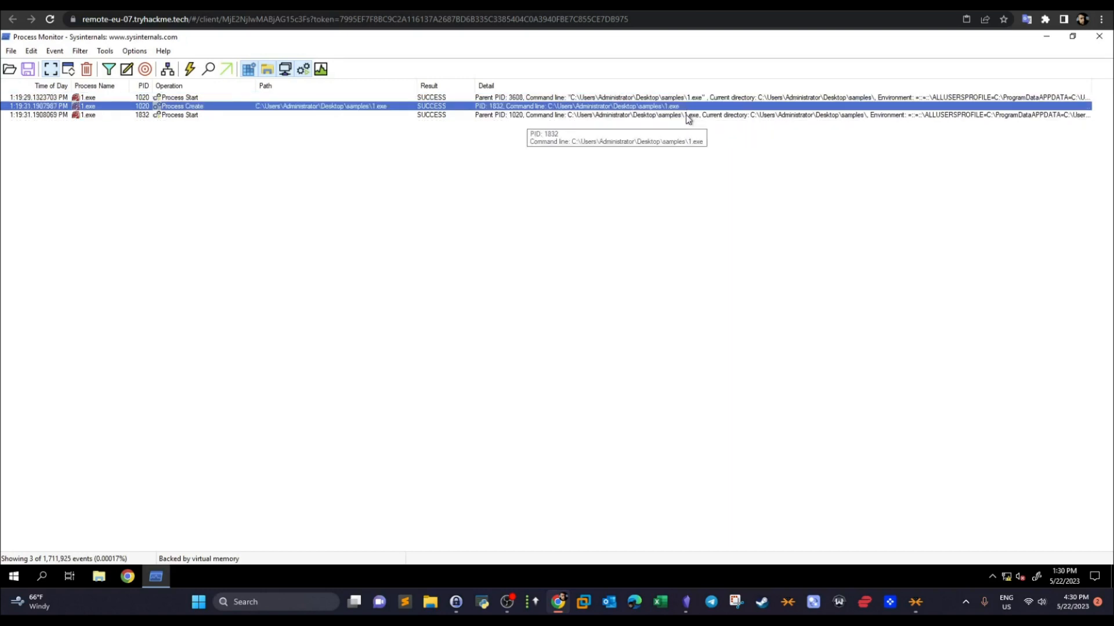
{"action": "left_click", "coordinate": [642, 115]}
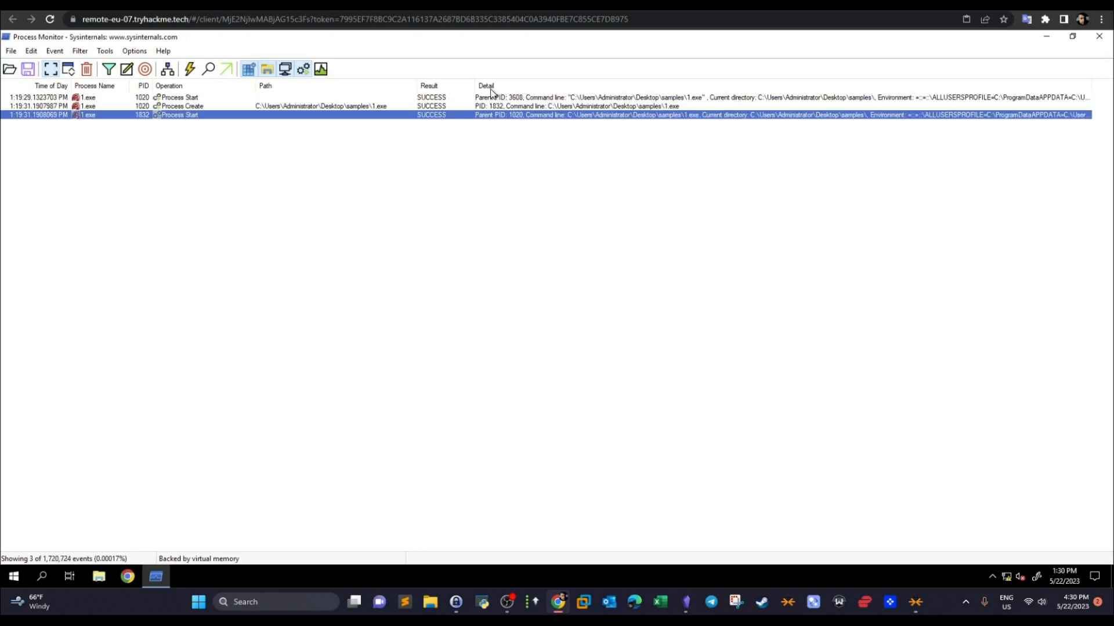
{"action": "left_click_drag", "start_coordinate": [473, 86], "coordinate": [593, 86]}
Step: Remove the Detail contains "Command line:" include rule from the event filter
{"action": "left_click", "coordinate": [110, 72]}
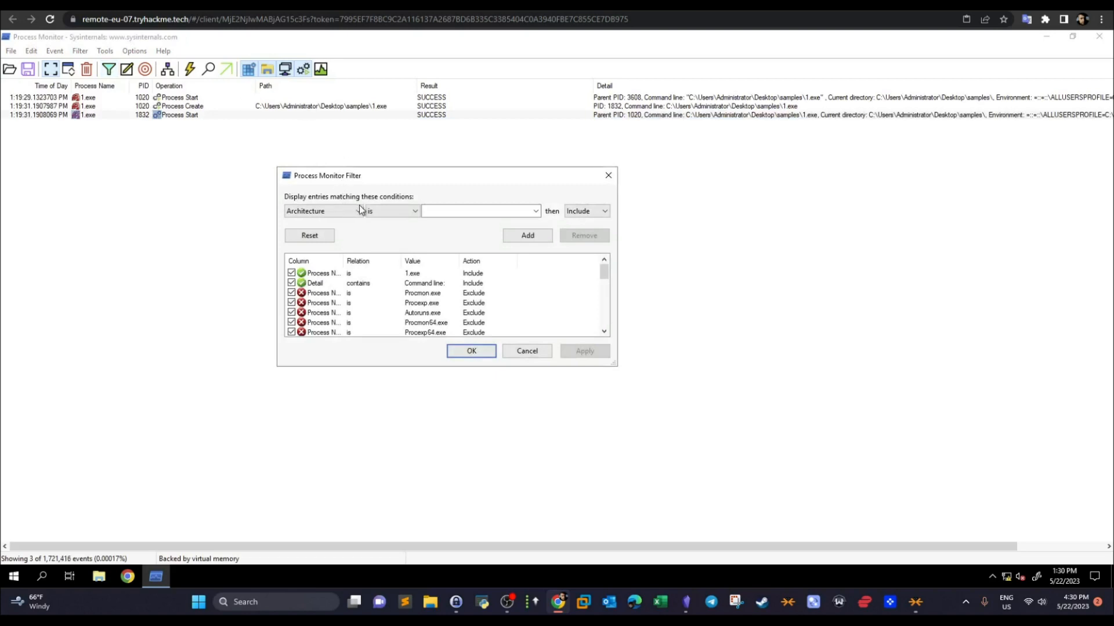
{"action": "left_click", "coordinate": [372, 285]}
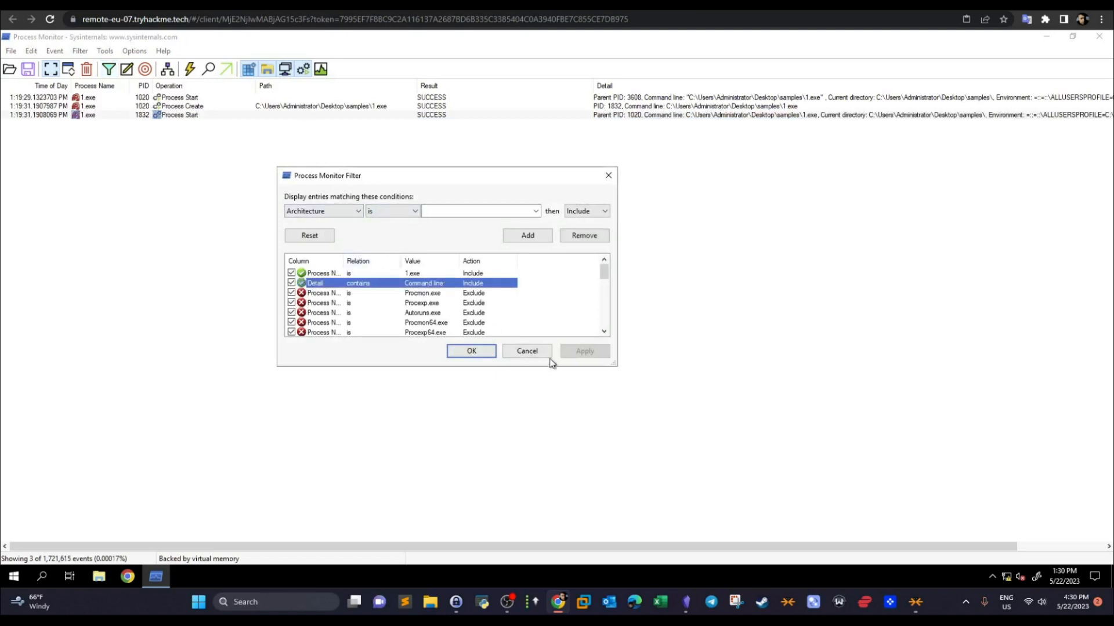
{"action": "left_click", "coordinate": [586, 236]}
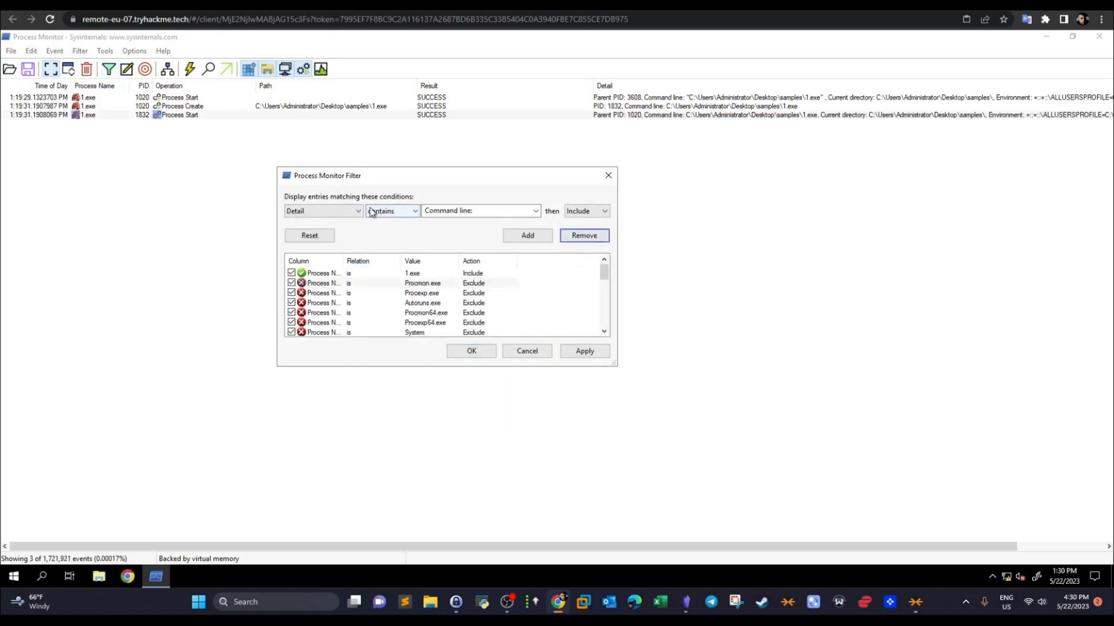
Step: Add an include rule for Command Line contains "http" and apply the event filter
{"action": "left_click", "coordinate": [350, 211]}
{"action": "left_click", "coordinate": [341, 248]}
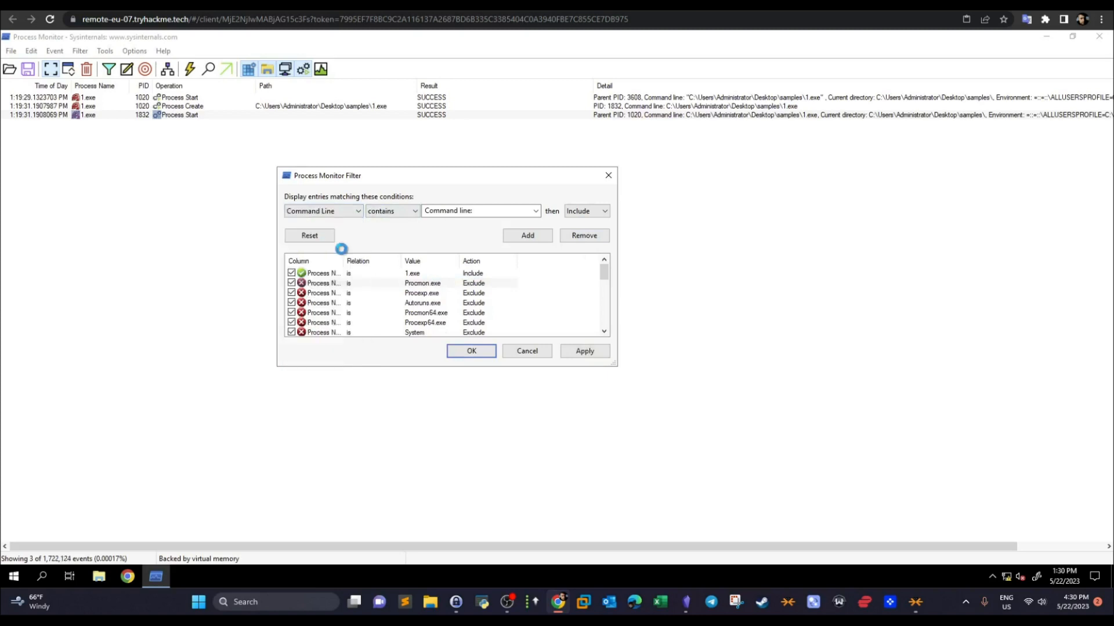
{"action": "left_click", "coordinate": [386, 212]}
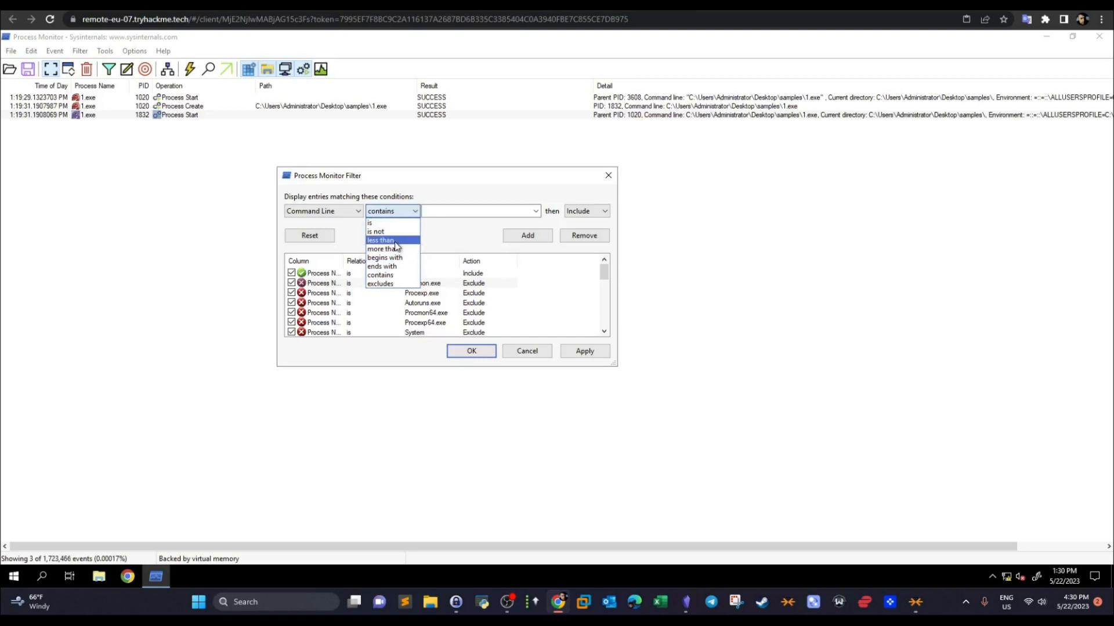
{"action": "left_click", "coordinate": [393, 275]}
{"action": "left_click", "coordinate": [446, 212]}
{"action": "type", "text": "http"}
{"action": "left_click", "coordinate": [545, 241]}
{"action": "left_click", "coordinate": [580, 351]}
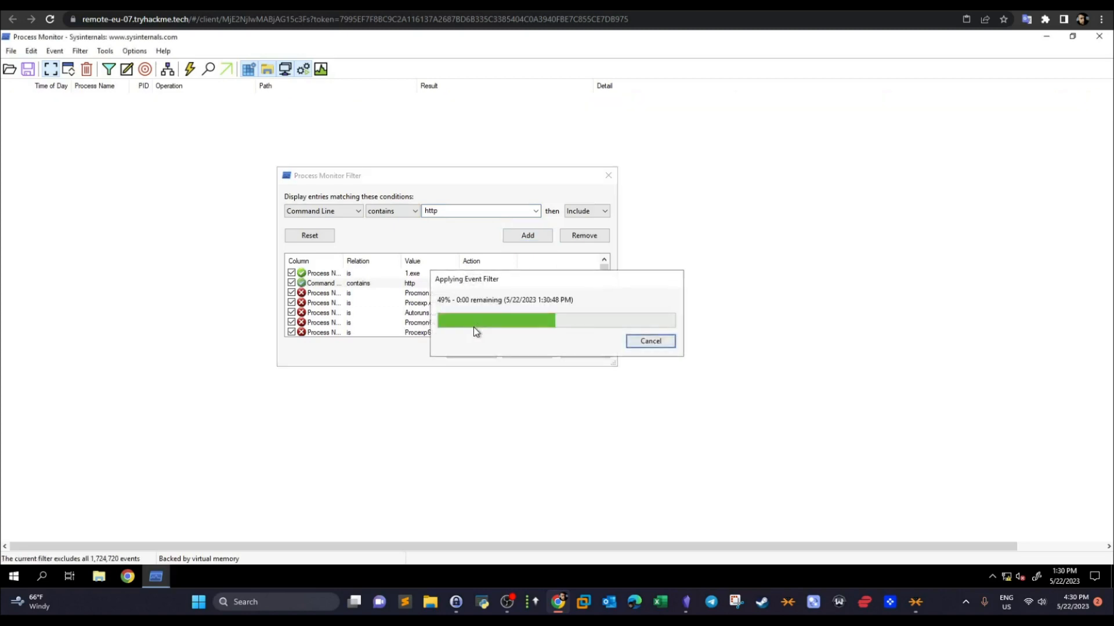
Step: Replace the "http" rule with an include rule for Command Line contains ".com" and apply the event filter
{"action": "left_click", "coordinate": [452, 212]}
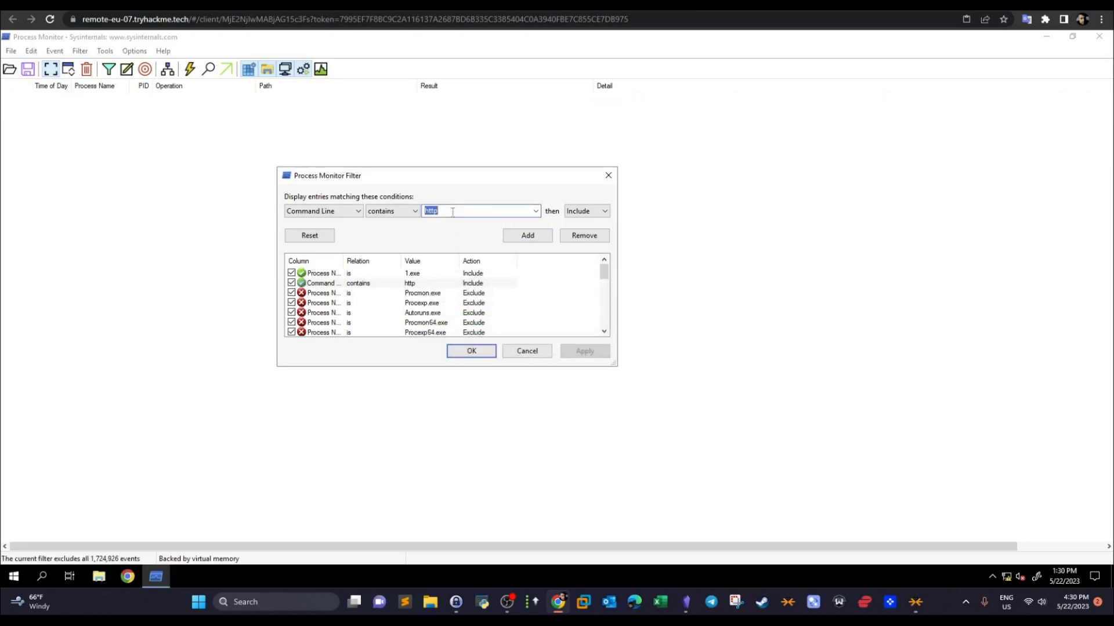
{"action": "type", "text": ".com"}
{"action": "left_click", "coordinate": [467, 282]}
{"action": "left_click", "coordinate": [584, 236]}
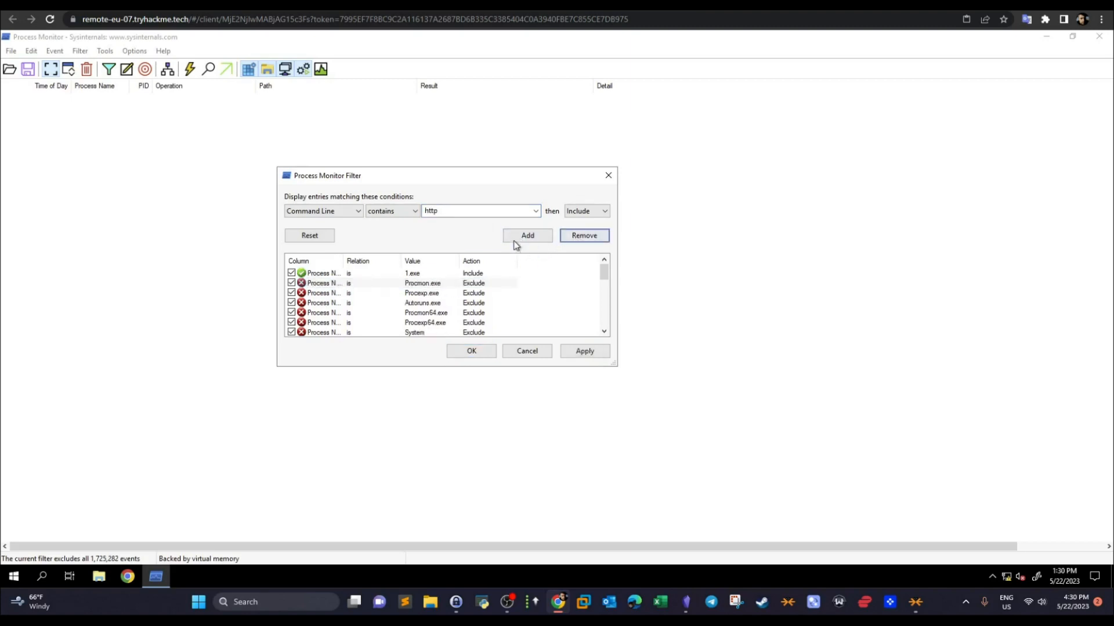
{"action": "left_click", "coordinate": [454, 214]}
{"action": "type", "text": "."}
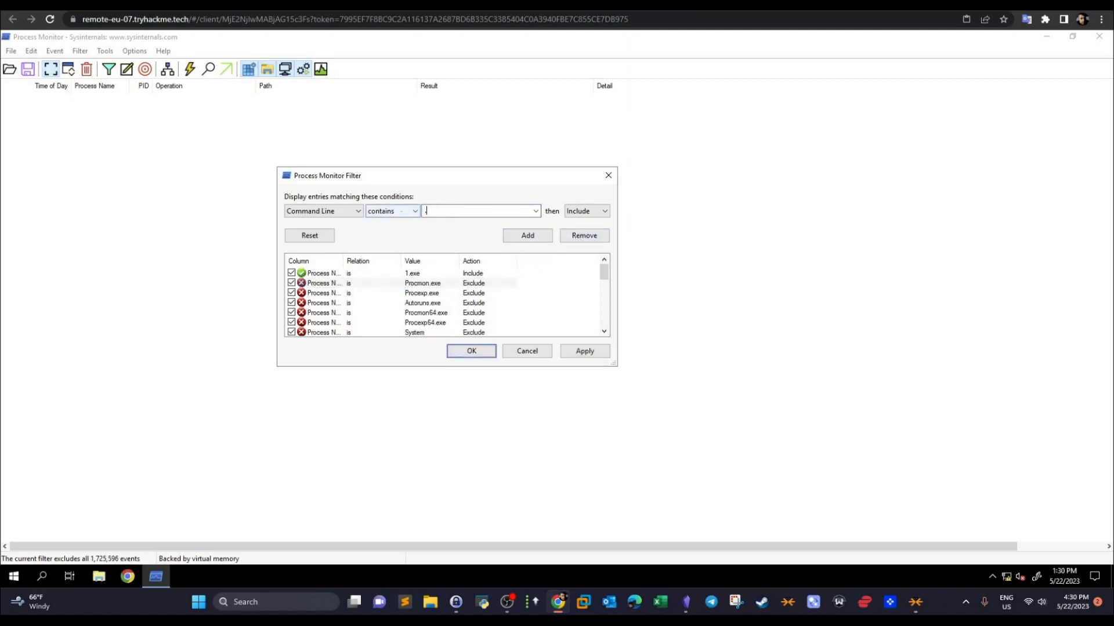
{"action": "type", "text": "com"}
{"action": "left_click", "coordinate": [525, 236]}
{"action": "left_click", "coordinate": [584, 352]}
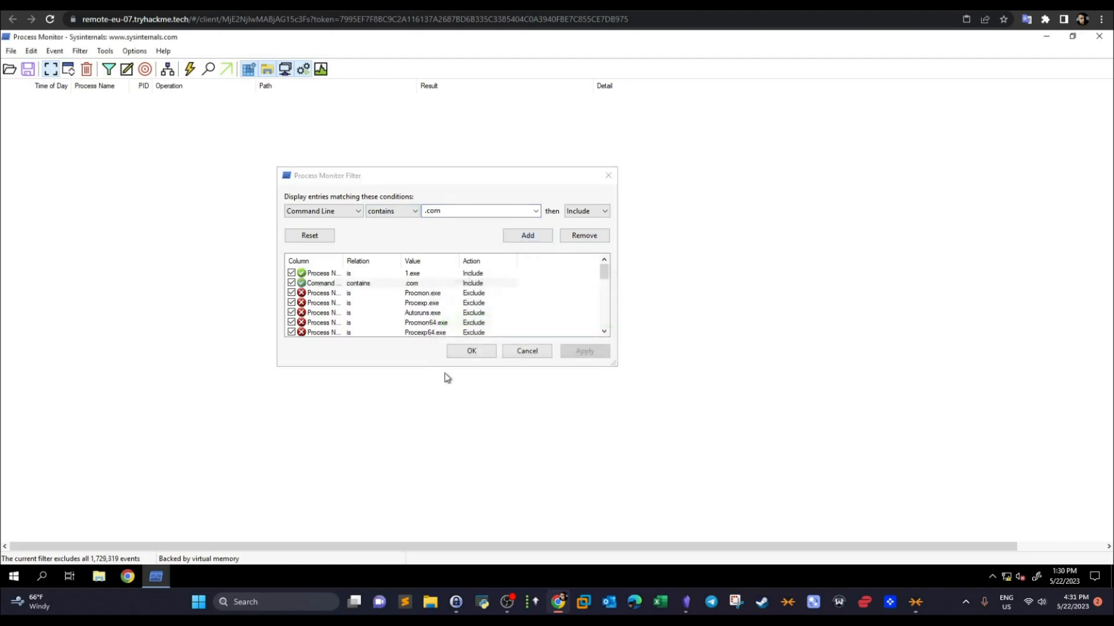
Step: Replace the ".com" rule with an include rule for Command Line contains "1.exe", then apply and close the event filter
{"action": "left_click_drag", "start_coordinate": [446, 211], "coordinate": [409, 212]}
{"action": "type", "text": "1"}
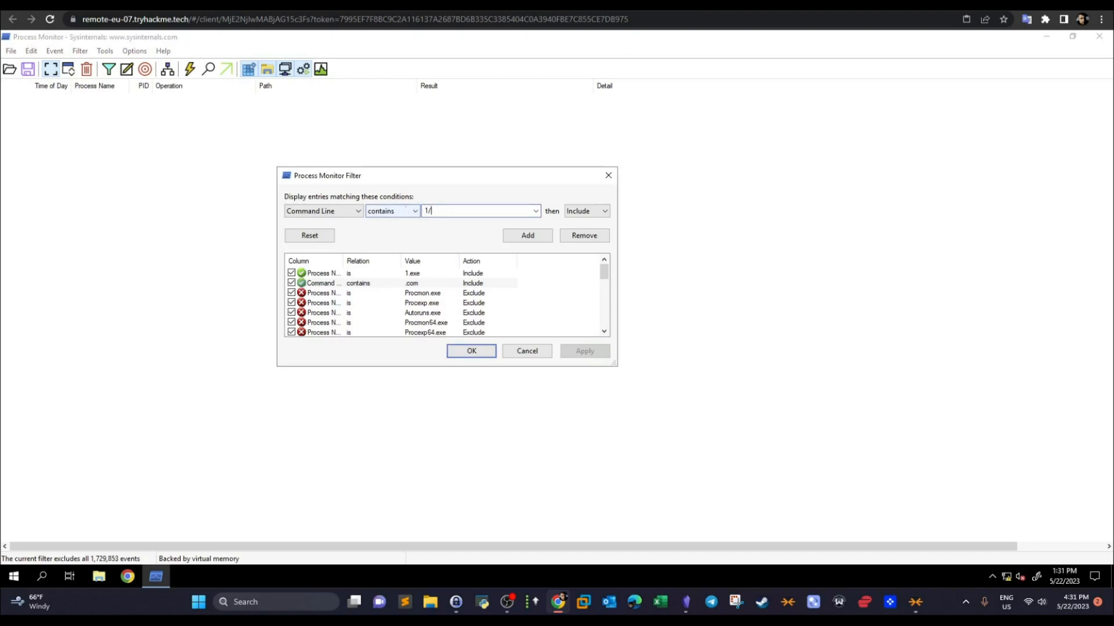
{"action": "type", "text": ".exe"}
{"action": "left_click", "coordinate": [528, 235]}
{"action": "left_click", "coordinate": [388, 284]}
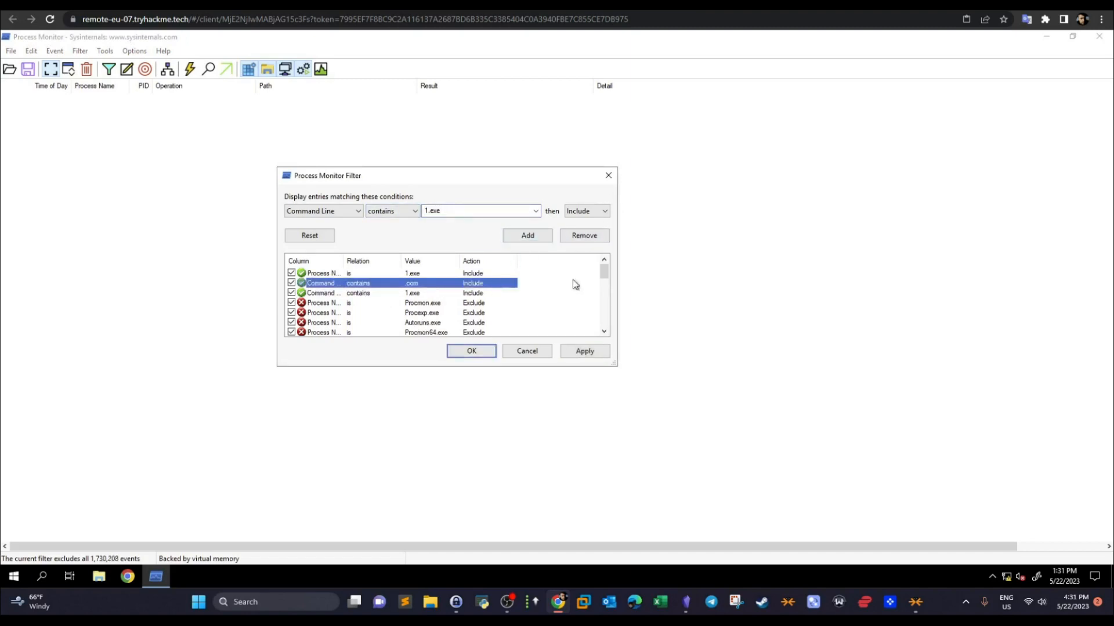
{"action": "left_click", "coordinate": [584, 236]}
{"action": "left_click", "coordinate": [584, 351]}
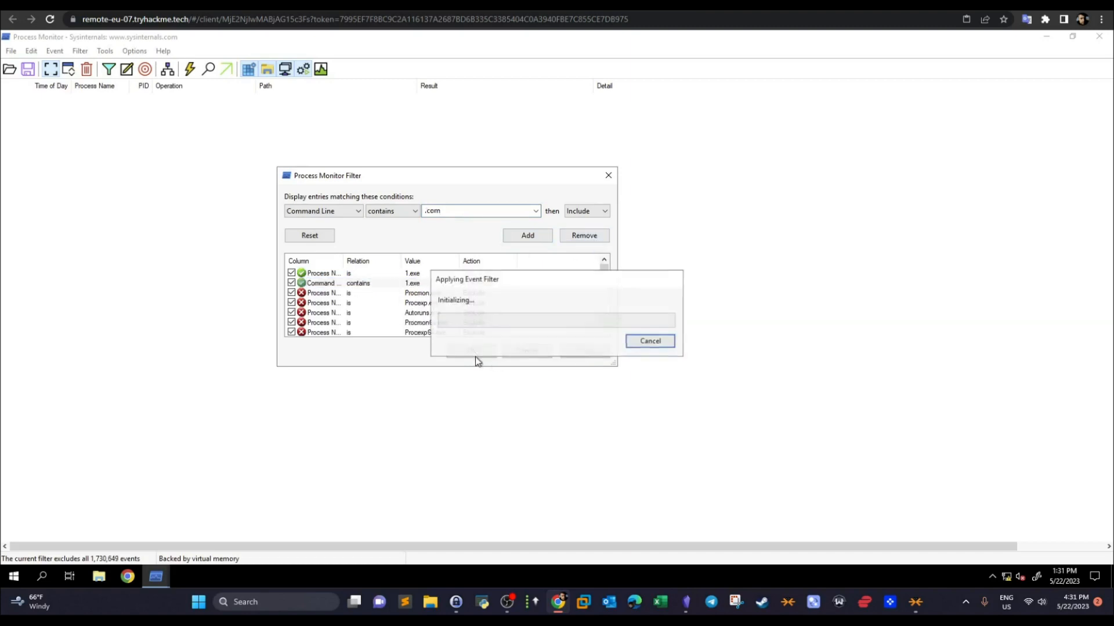
{"action": "left_click", "coordinate": [472, 354]}
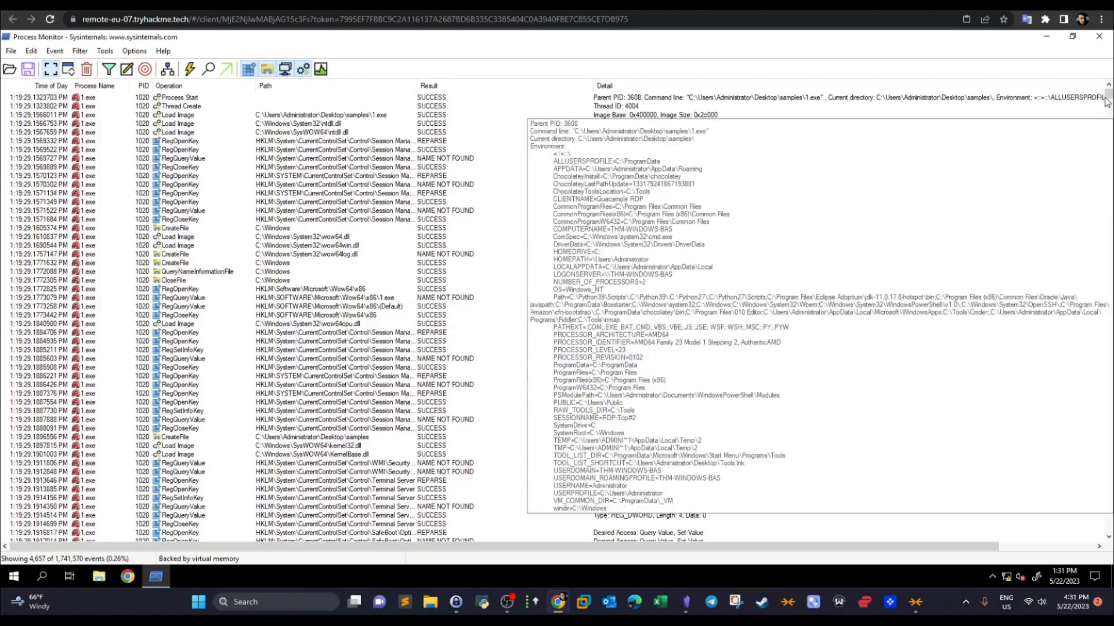
Step: Skim the filtered 1.exe events and return to the earliest Process Start event
{"action": "scroll", "coordinate": [1096, 241], "scroll_direction": "down", "scroll_amount": 10}
{"action": "scroll", "coordinate": [1096, 241], "scroll_direction": "down", "scroll_amount": 20}
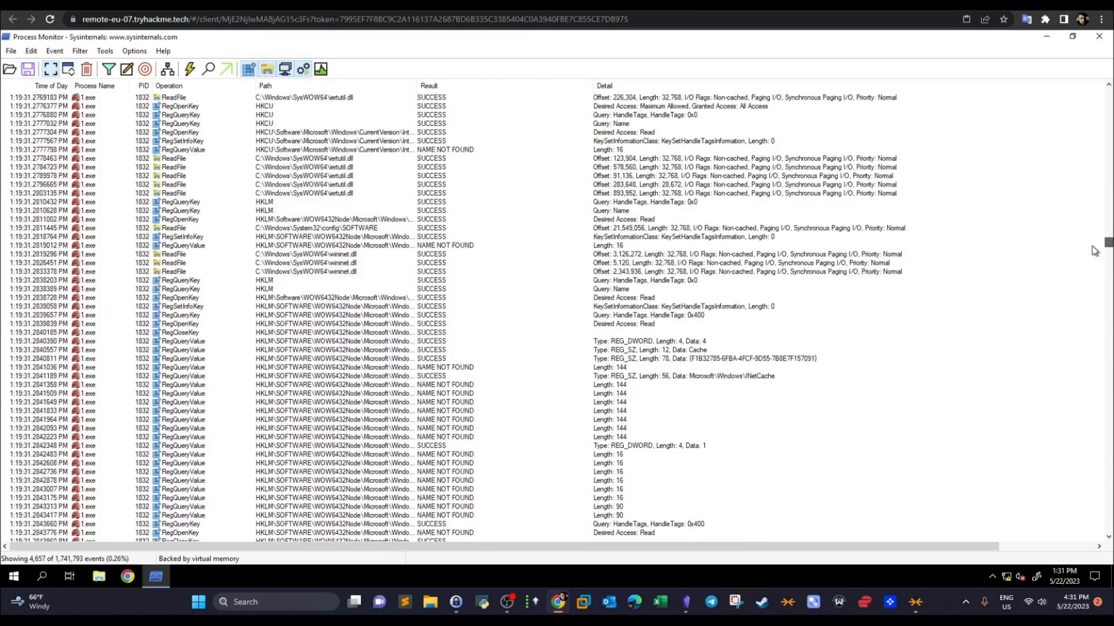
{"action": "left_click_drag", "start_coordinate": [1092, 247], "coordinate": [1093, 40]}
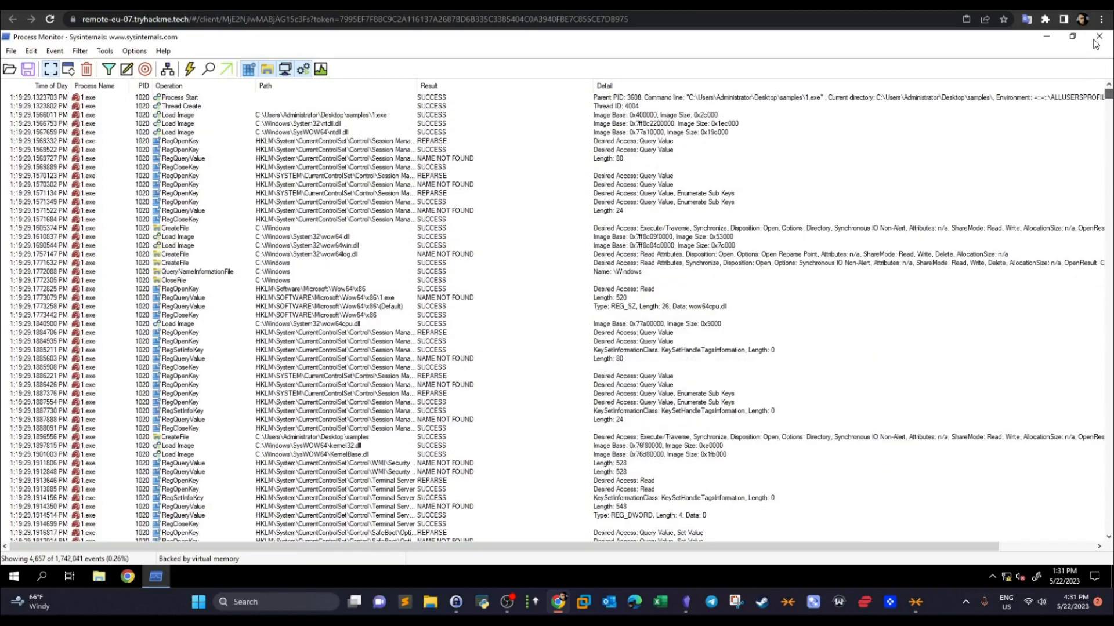
Step: Open the event filter and remove the include rule for Command Line contains "1.exe"
{"action": "left_click", "coordinate": [112, 72]}
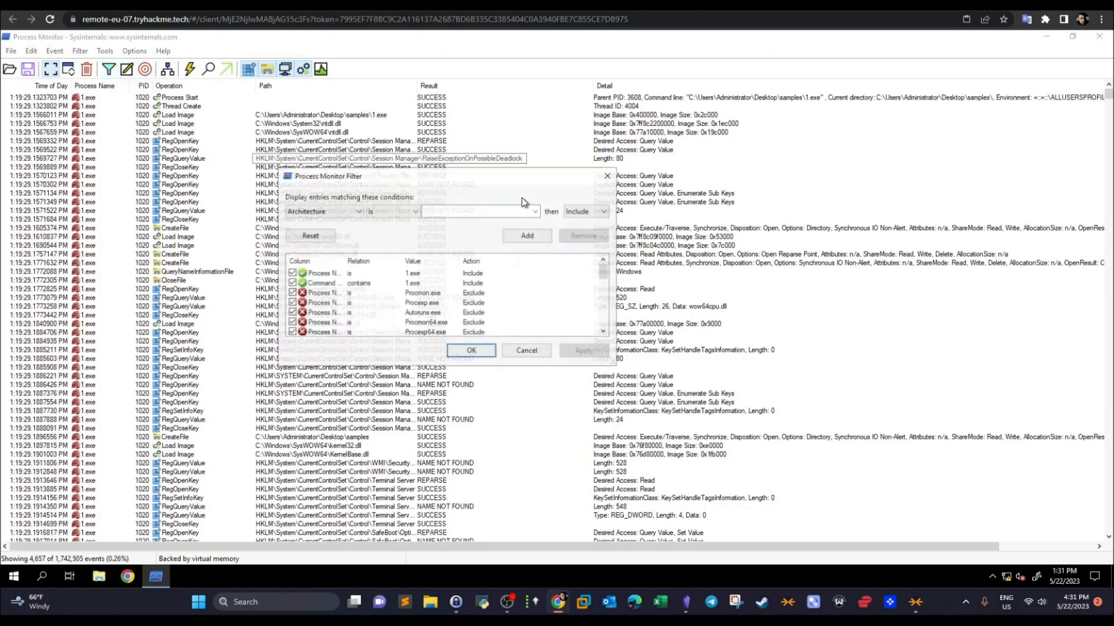
{"action": "left_click", "coordinate": [406, 286]}
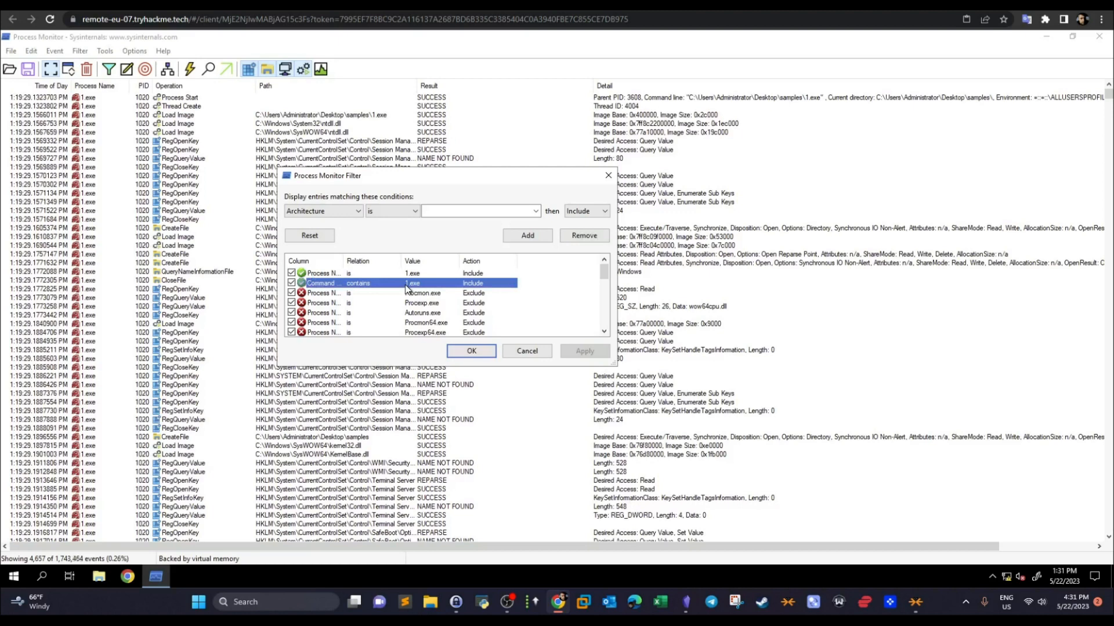
{"action": "left_click", "coordinate": [327, 211]}
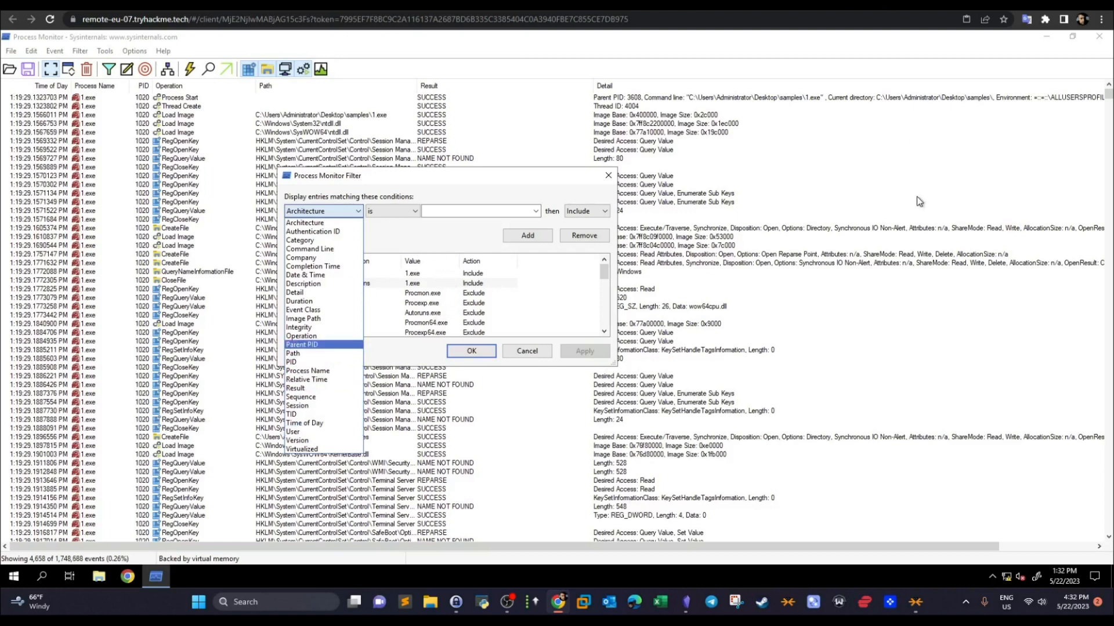
{"action": "left_click", "coordinate": [390, 242]}
{"action": "left_click", "coordinate": [344, 214]}
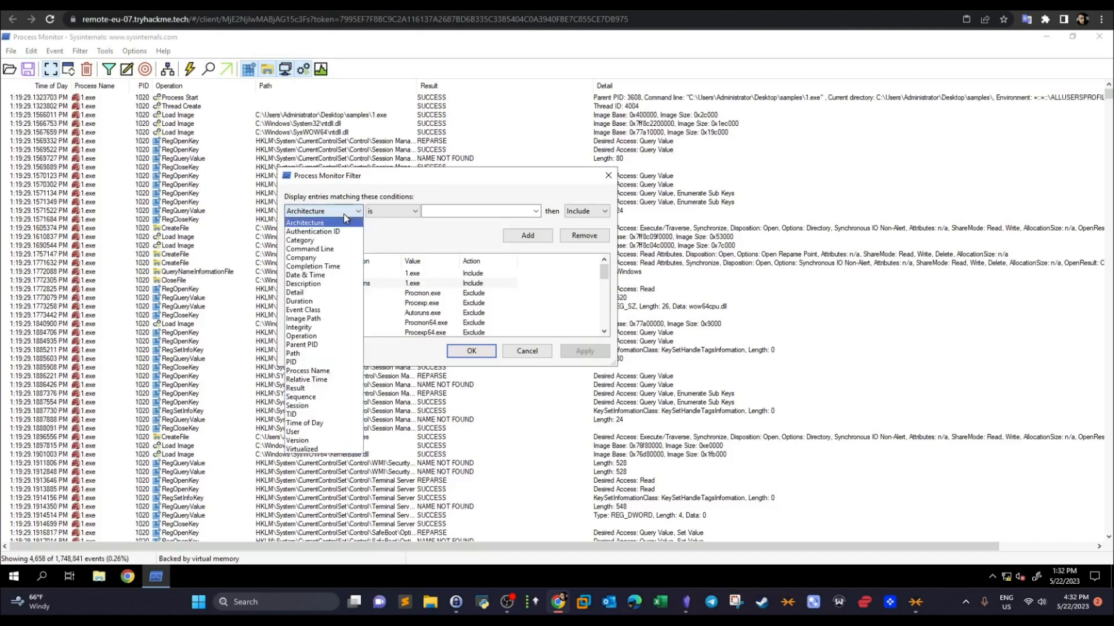
{"action": "left_click", "coordinate": [348, 337]}
{"action": "left_click", "coordinate": [410, 211]}
{"action": "left_click", "coordinate": [535, 211]}
{"action": "left_click", "coordinate": [351, 283]}
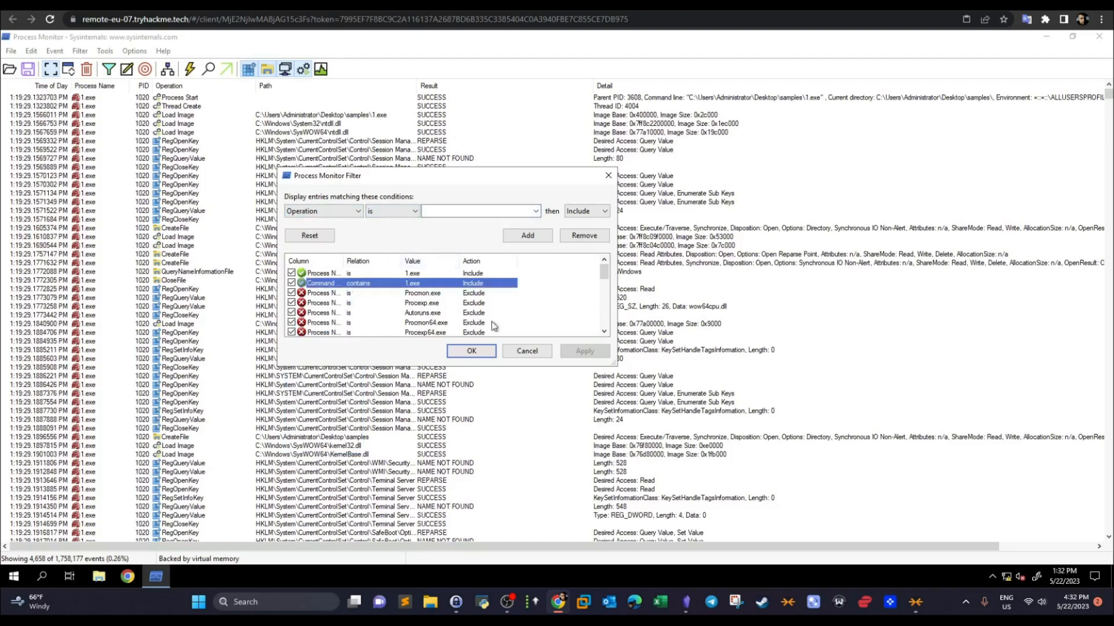
{"action": "left_click", "coordinate": [602, 242]}
{"action": "left_click", "coordinate": [535, 211]}
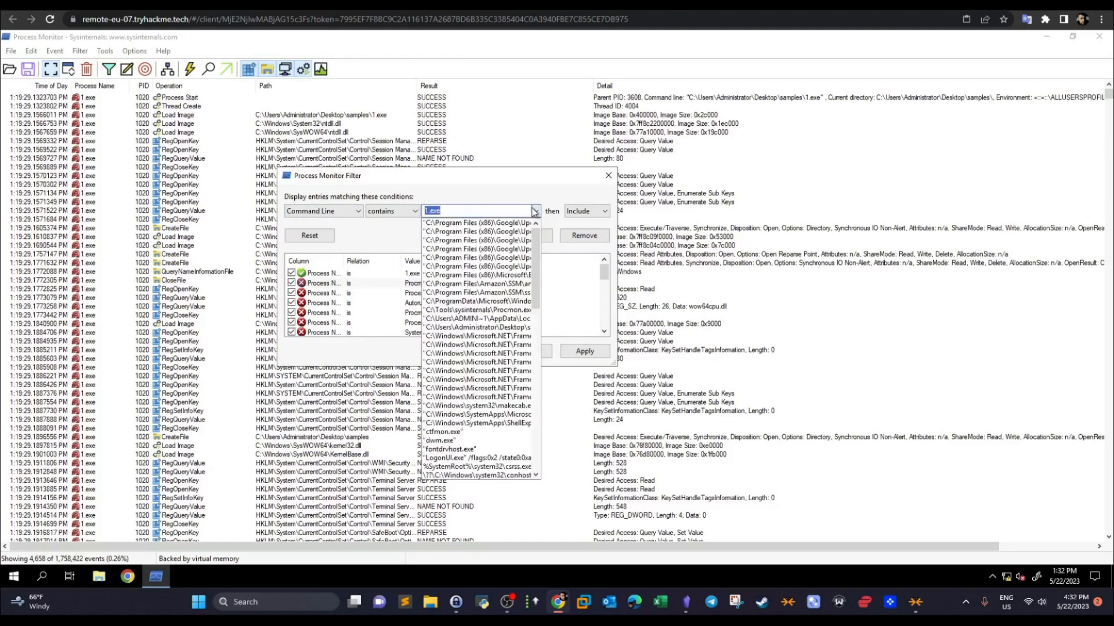
{"action": "left_click", "coordinate": [581, 275]}
Step: Add an include rule for Operation is RegCreateKey, apply and close the filter, and widen the Path column to show the full registry paths
{"action": "left_click", "coordinate": [406, 211]}
{"action": "left_click", "coordinate": [383, 221]}
{"action": "key", "text": "BackSpace"}
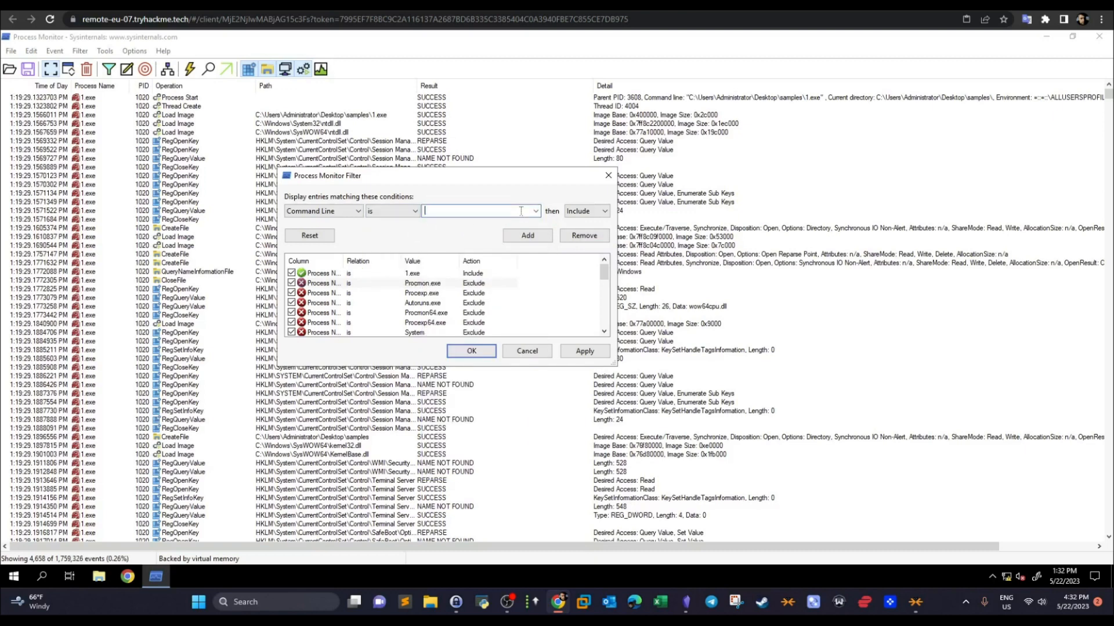
{"action": "left_click", "coordinate": [535, 211]}
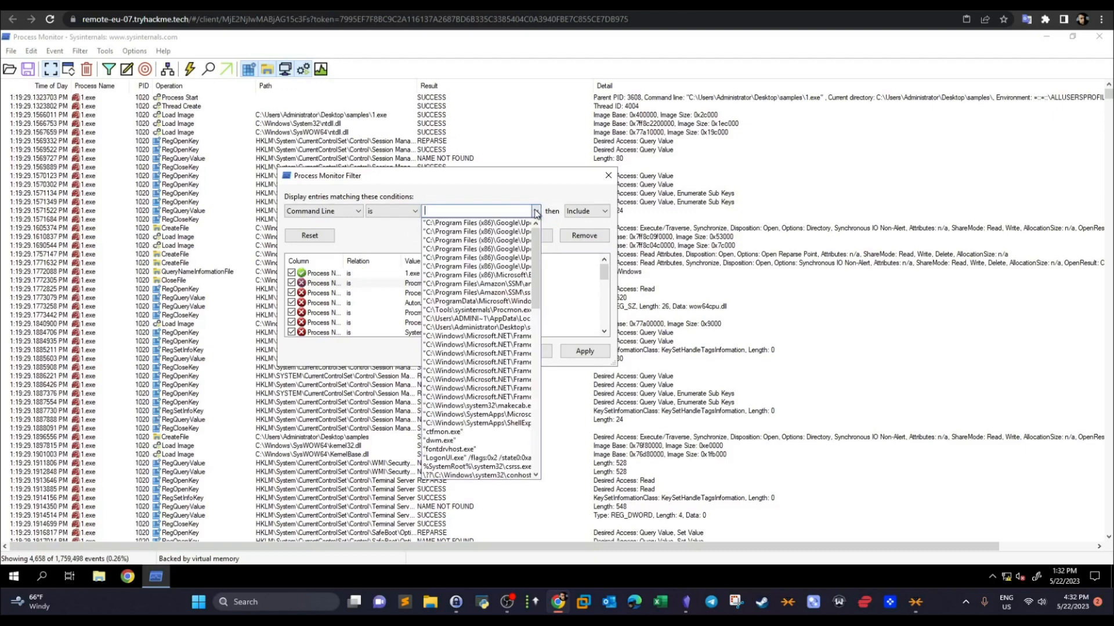
{"action": "left_click", "coordinate": [328, 220]}
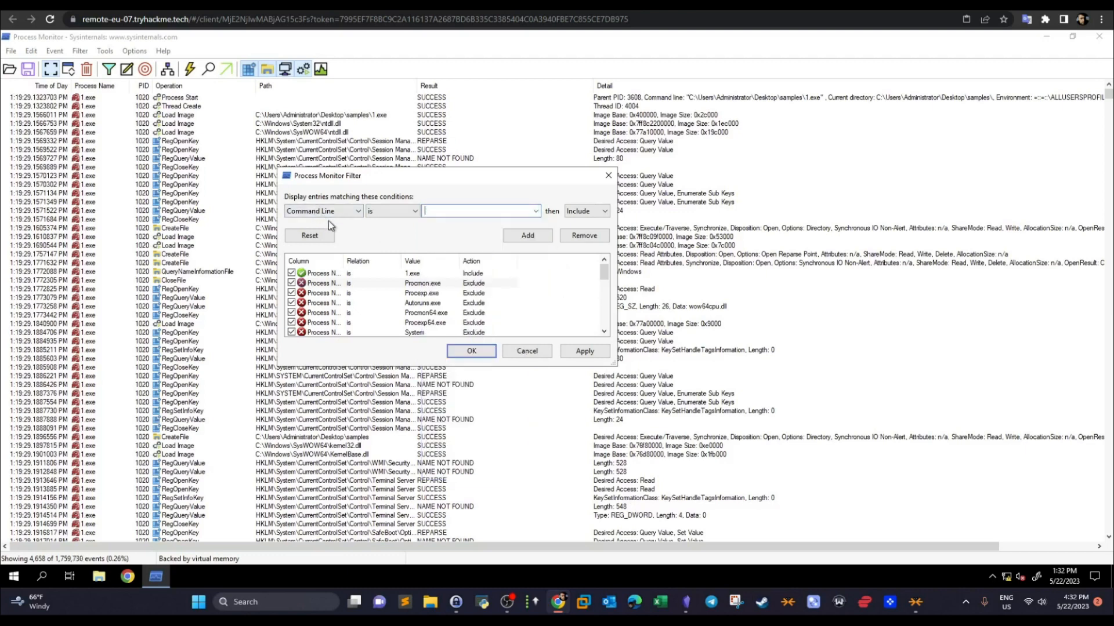
{"action": "left_click", "coordinate": [328, 212]}
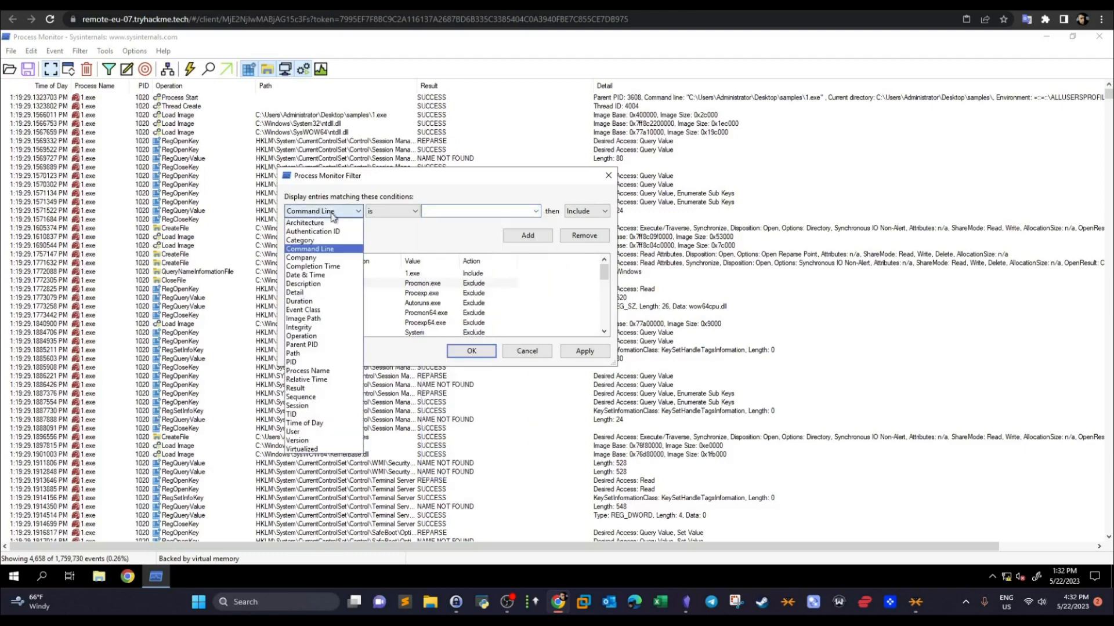
{"action": "left_click", "coordinate": [323, 336]}
{"action": "left_click", "coordinate": [536, 212]}
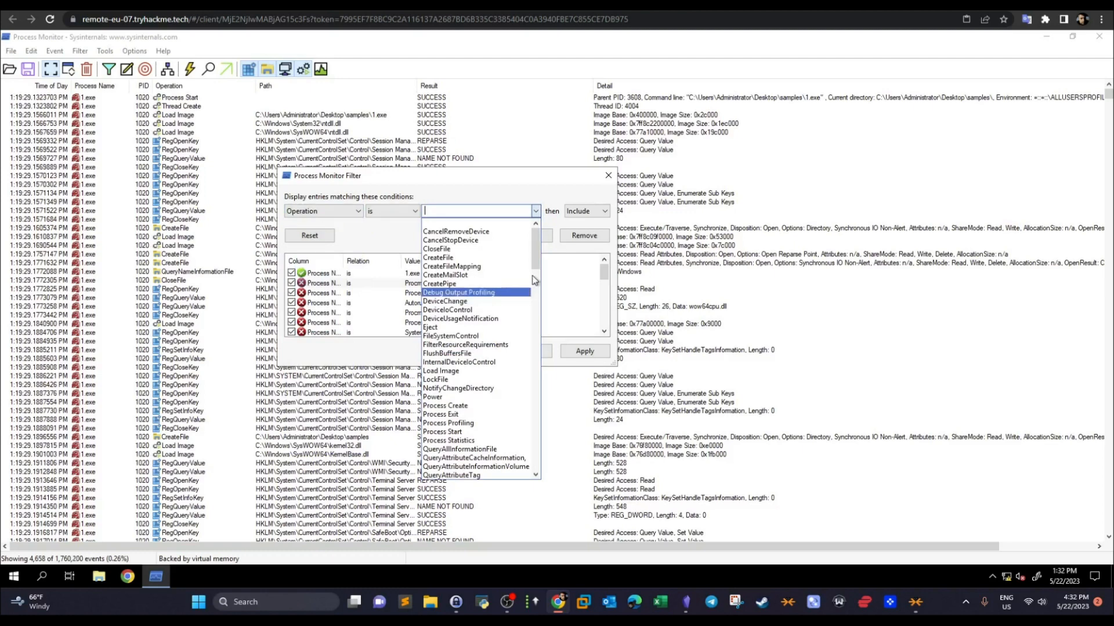
{"action": "scroll", "coordinate": [534, 280], "scroll_direction": "down", "scroll_amount": 10}
{"action": "left_click_drag", "start_coordinate": [534, 313], "coordinate": [537, 386]}
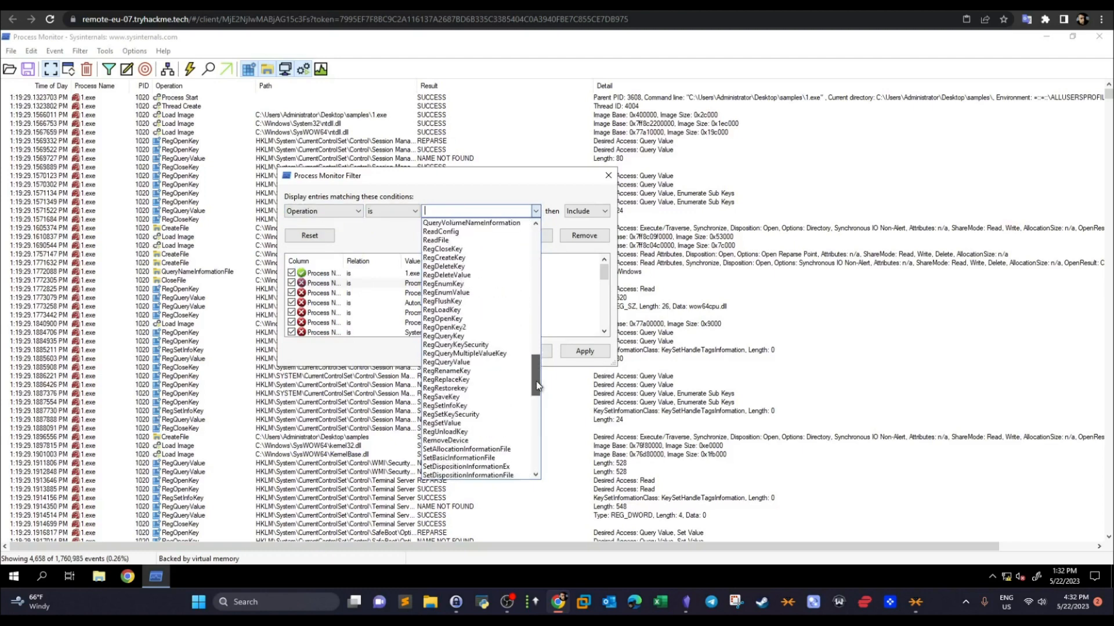
{"action": "left_click", "coordinate": [454, 258]}
{"action": "left_click", "coordinate": [528, 238]}
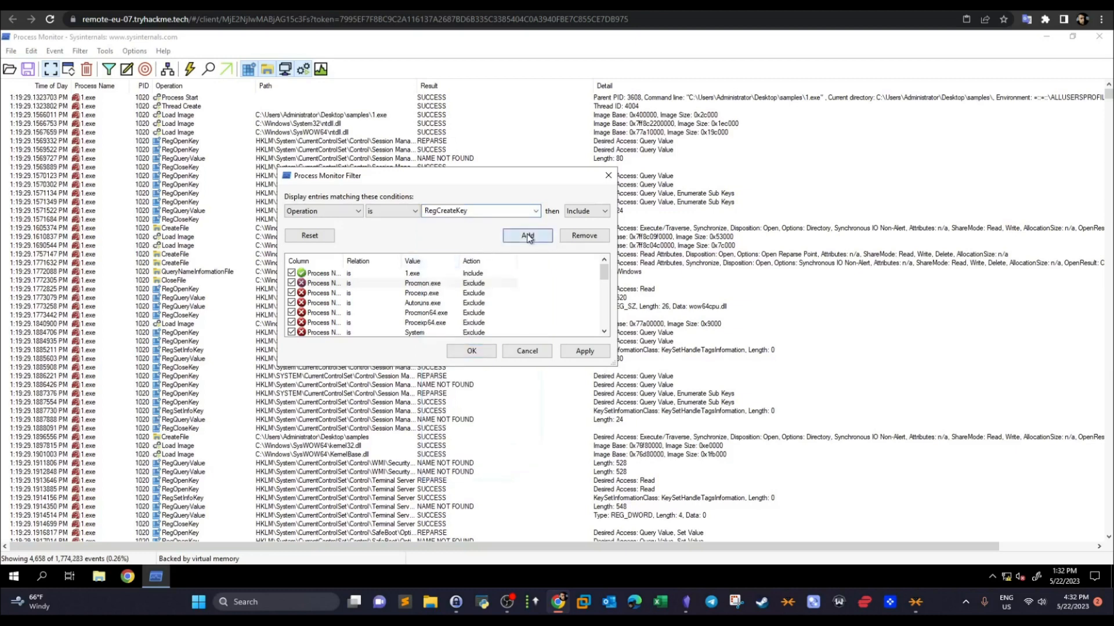
{"action": "left_click", "coordinate": [583, 351]}
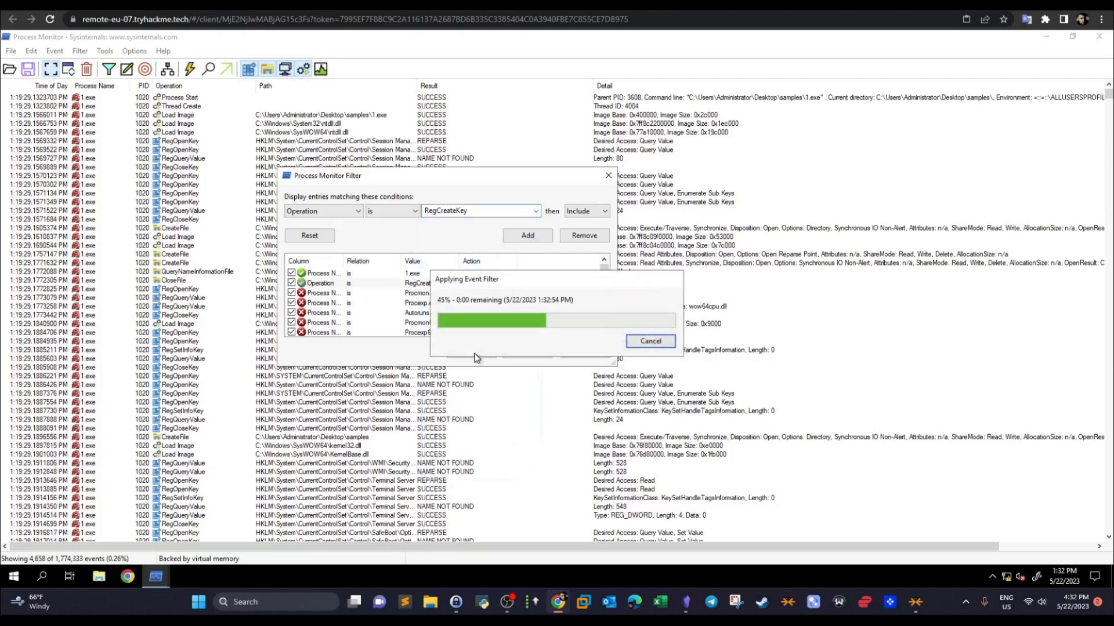
{"action": "left_click", "coordinate": [475, 352]}
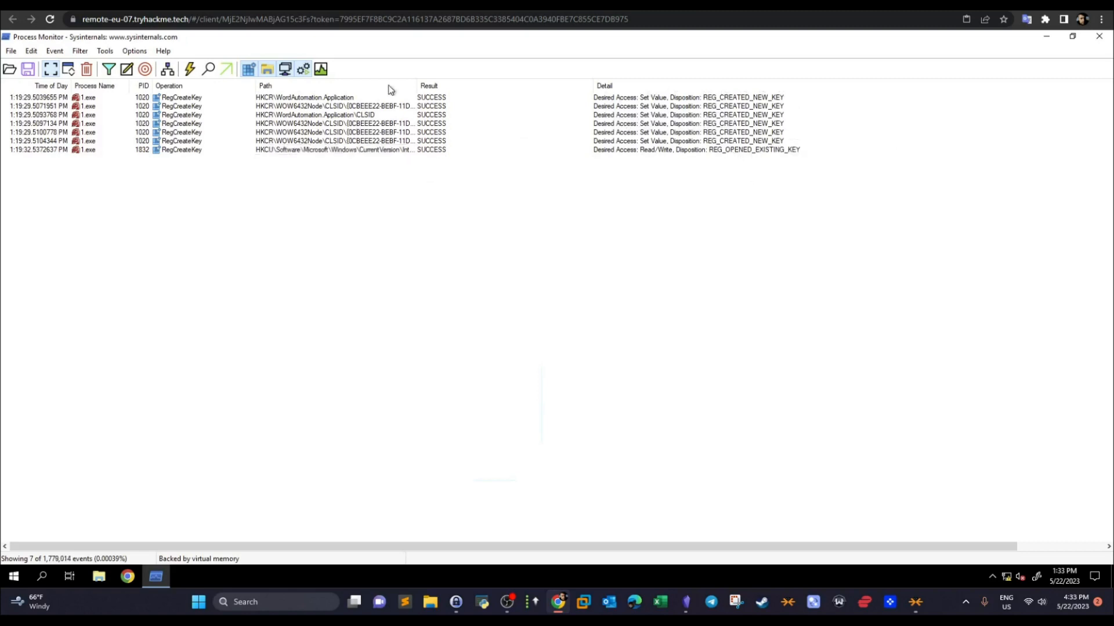
{"action": "left_click_drag", "start_coordinate": [417, 85], "coordinate": [539, 83]}
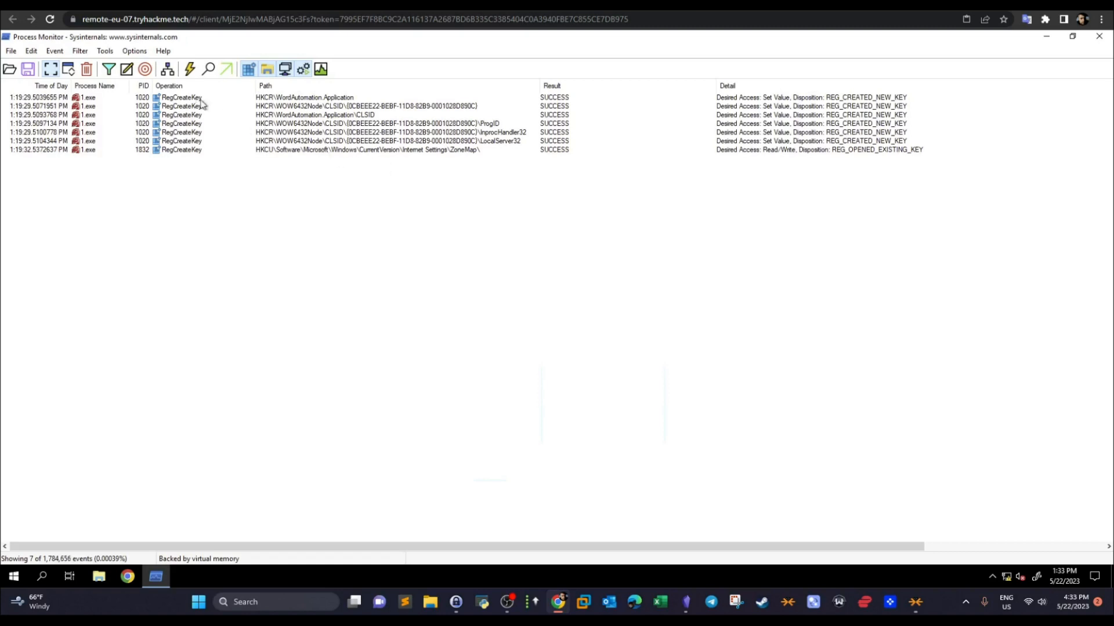
Step: Replace the RegCreateKey rule with an include rule for Operation is RegReplaceKey, then apply and close the event filter
{"action": "left_click", "coordinate": [108, 69]}
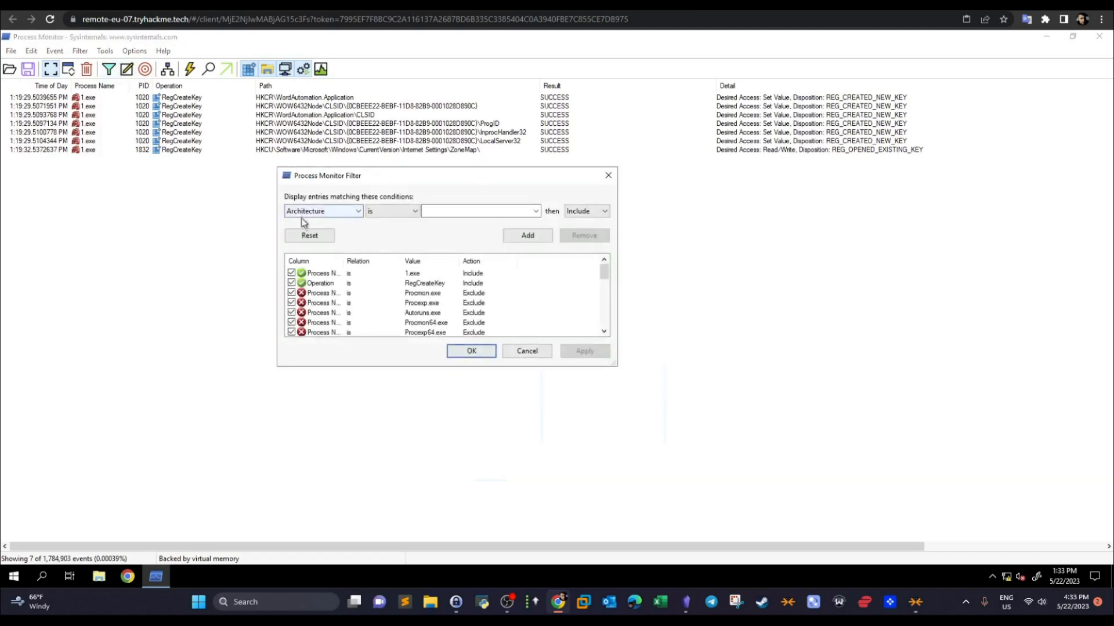
{"action": "left_click", "coordinate": [326, 283]}
{"action": "left_click", "coordinate": [584, 235]}
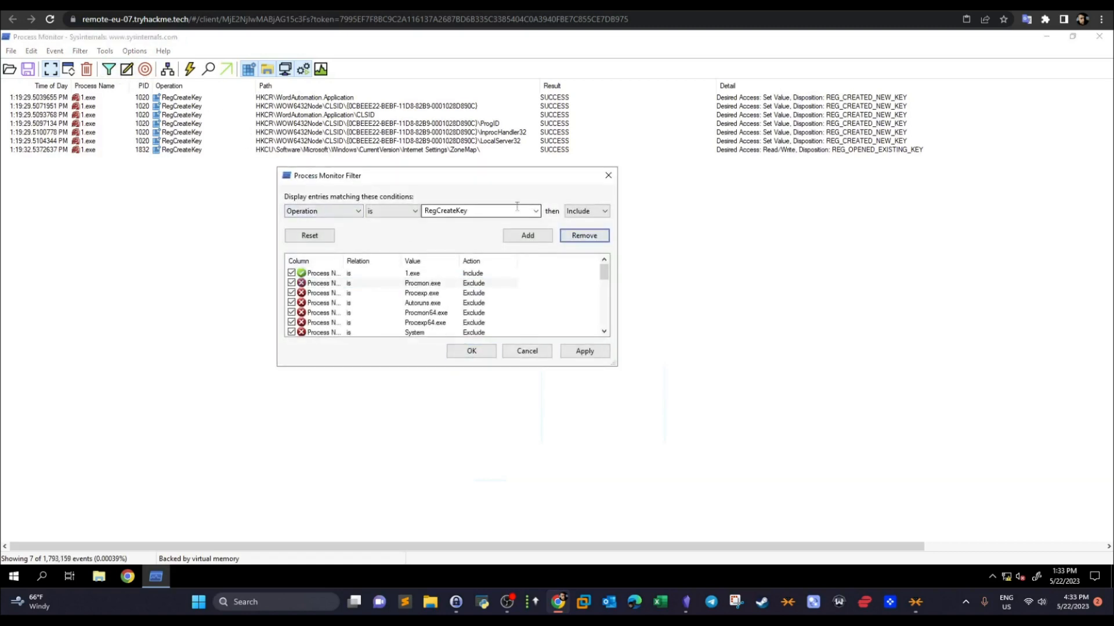
{"action": "left_click", "coordinate": [535, 211]}
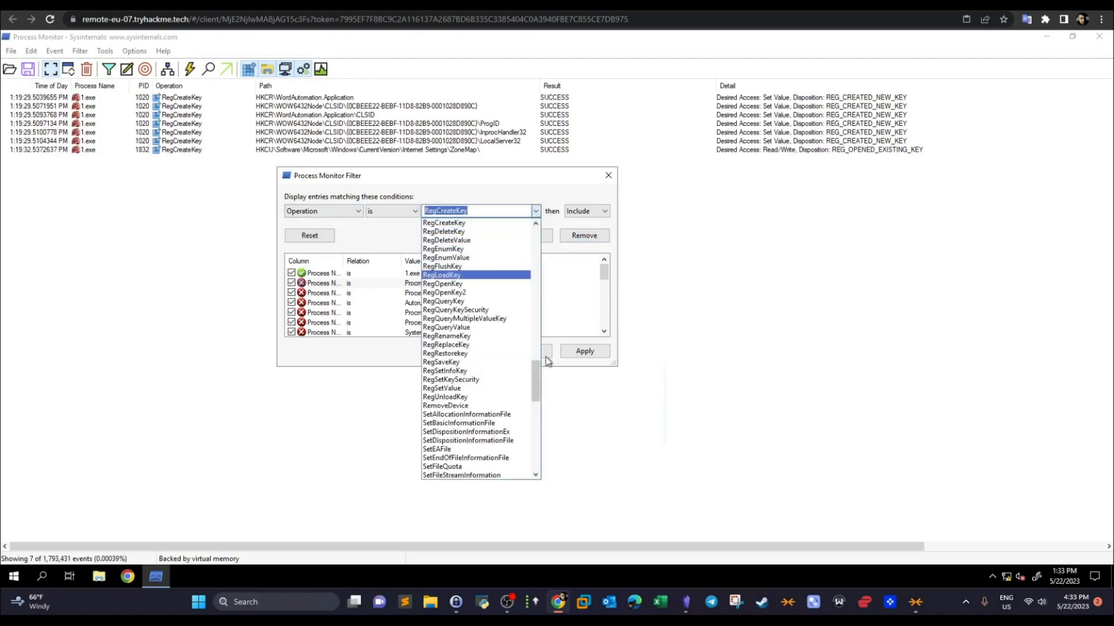
{"action": "scroll", "coordinate": [538, 374], "scroll_direction": "up", "scroll_amount": 1}
{"action": "scroll", "coordinate": [537, 372], "scroll_direction": "up", "scroll_amount": 1}
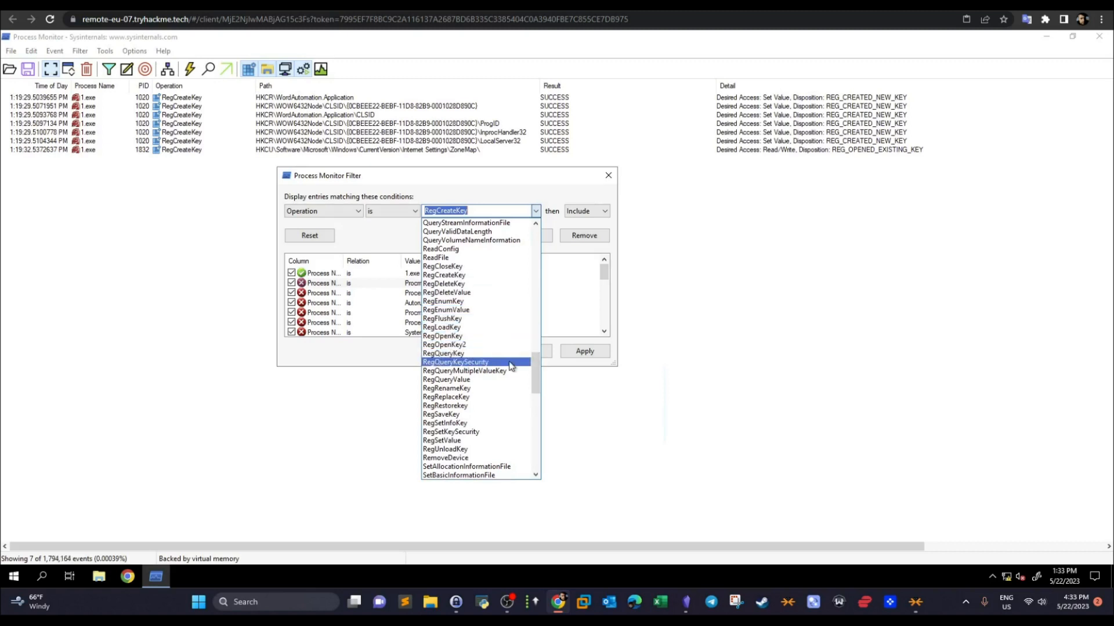
{"action": "left_click", "coordinate": [497, 400]}
{"action": "left_click", "coordinate": [527, 235]}
{"action": "left_click", "coordinate": [584, 351]}
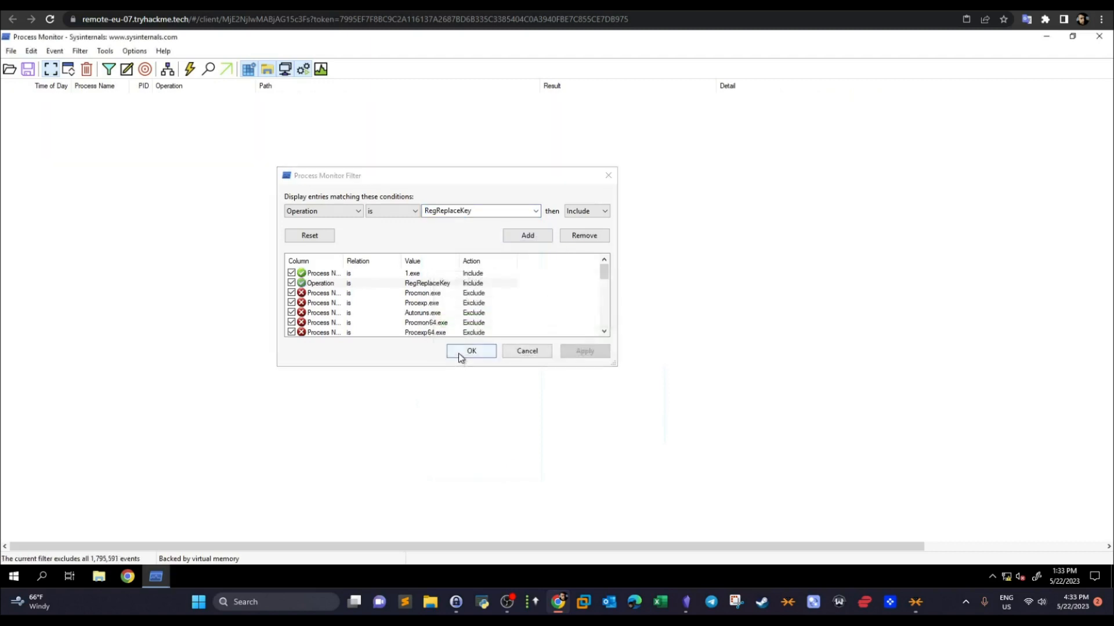
{"action": "left_click", "coordinate": [458, 353]}
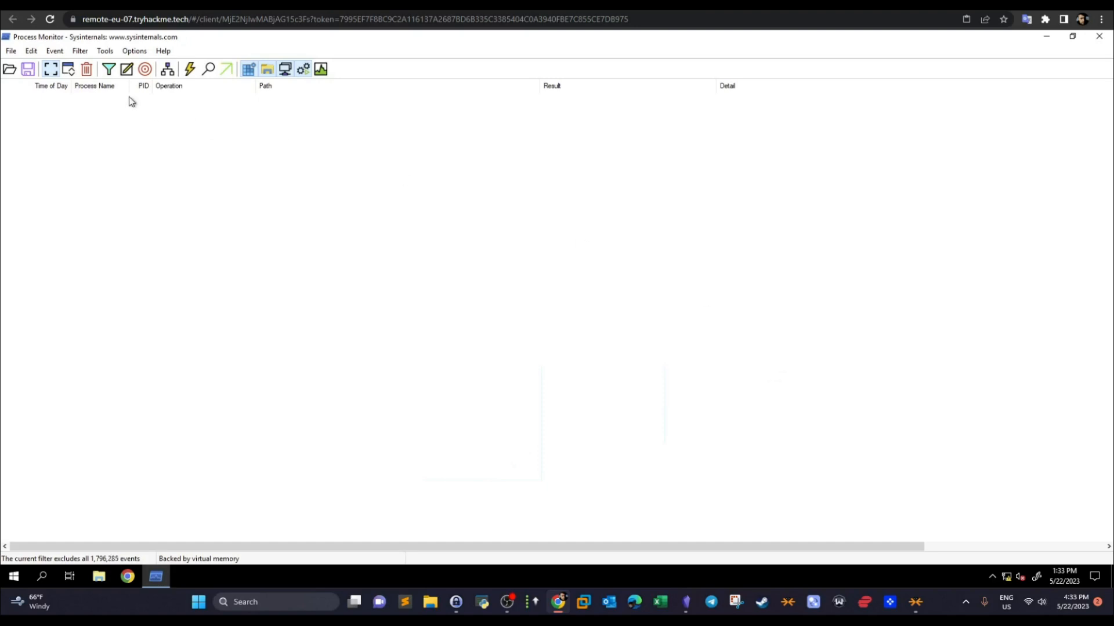
Step: Replace the RegReplaceKey rule with an include rule for Operation is RegDeleteKey and apply the event filter
{"action": "left_click", "coordinate": [109, 69]}
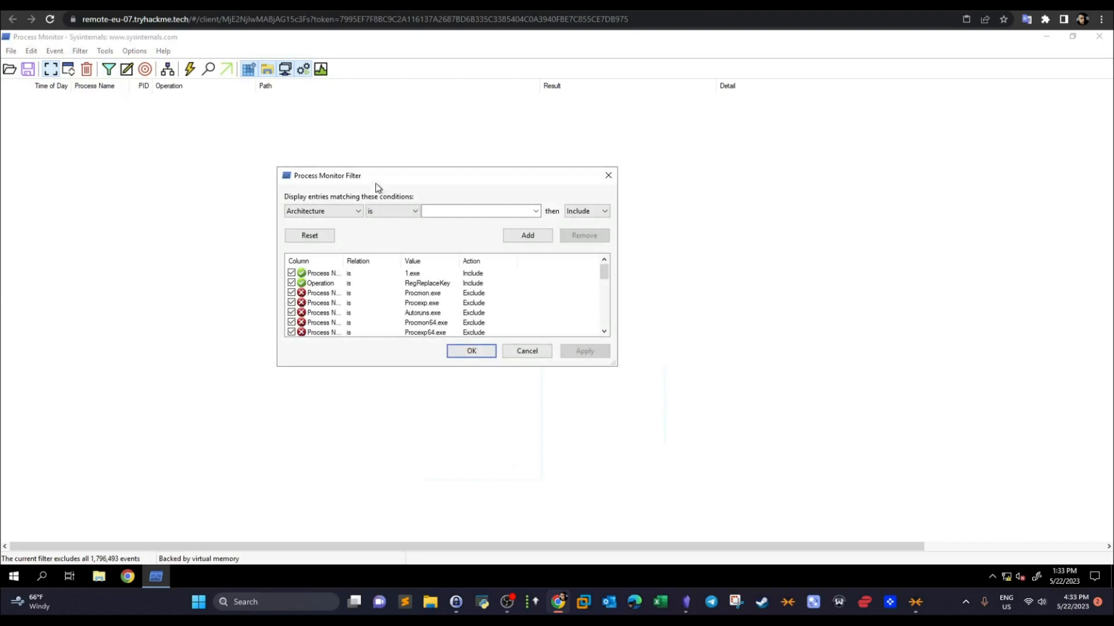
{"action": "left_click", "coordinate": [313, 284]}
{"action": "left_click", "coordinate": [597, 237]}
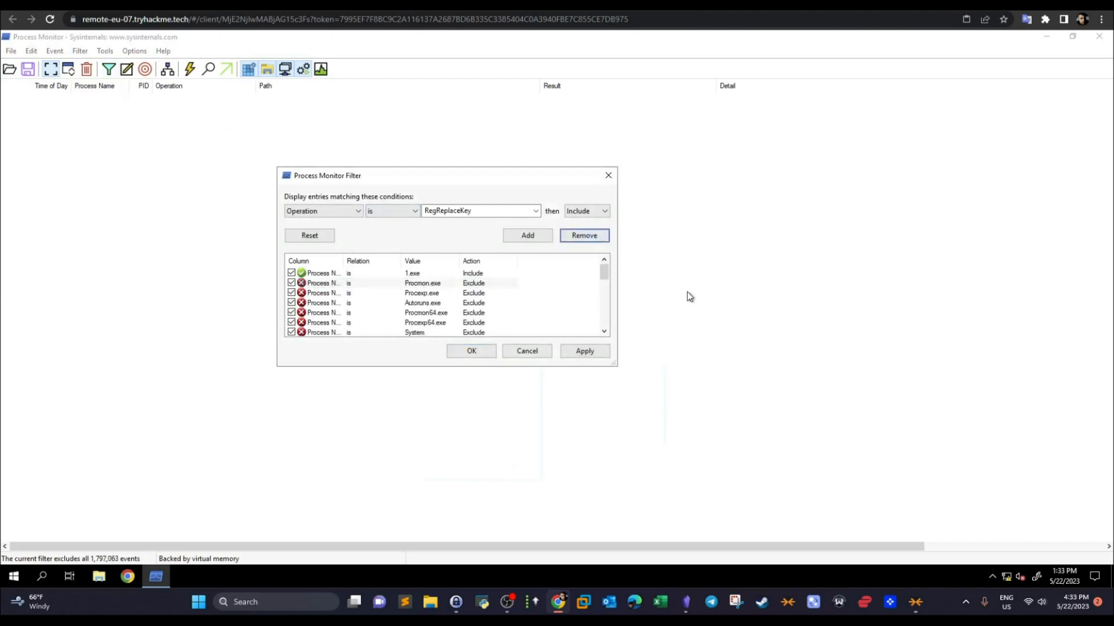
{"action": "left_click", "coordinate": [536, 211]}
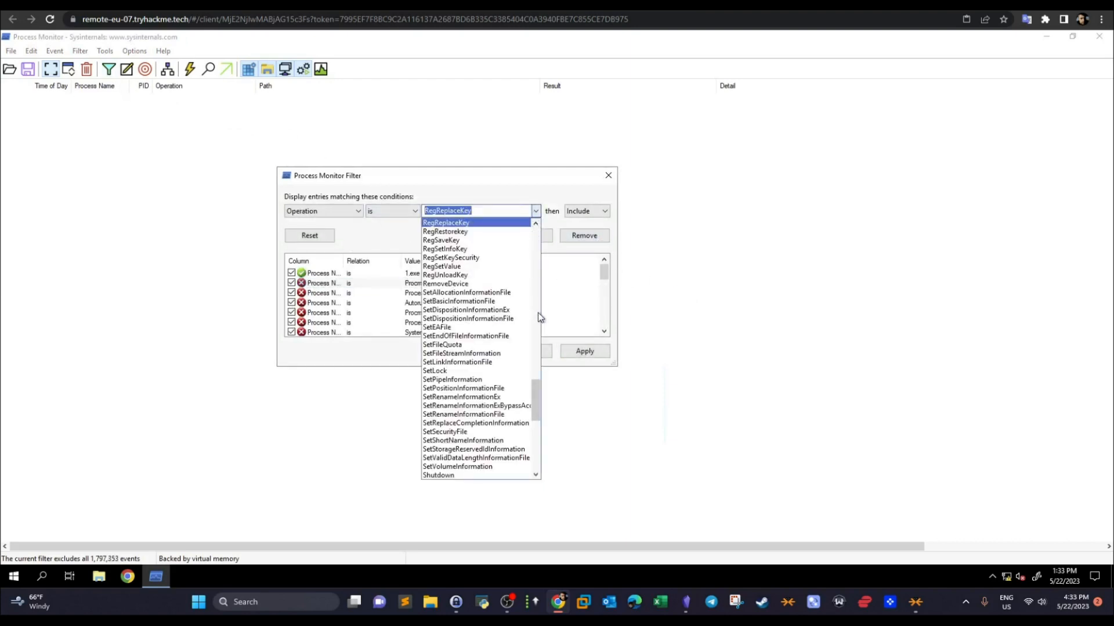
{"action": "left_click_drag", "start_coordinate": [536, 403], "coordinate": [534, 371]}
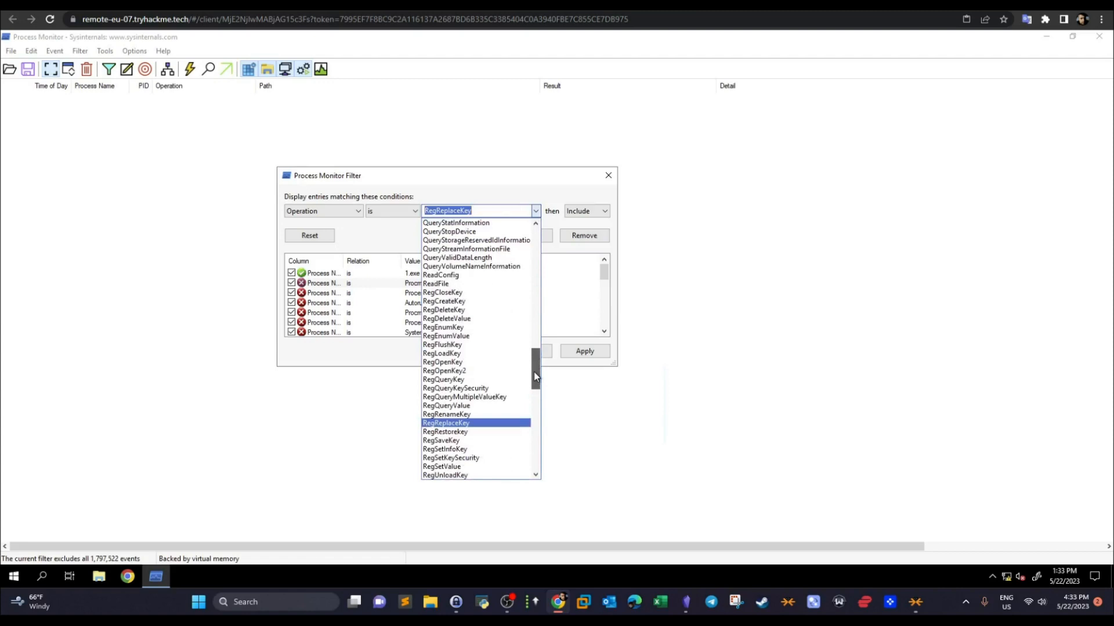
{"action": "left_click", "coordinate": [472, 311]}
{"action": "left_click", "coordinate": [528, 235]}
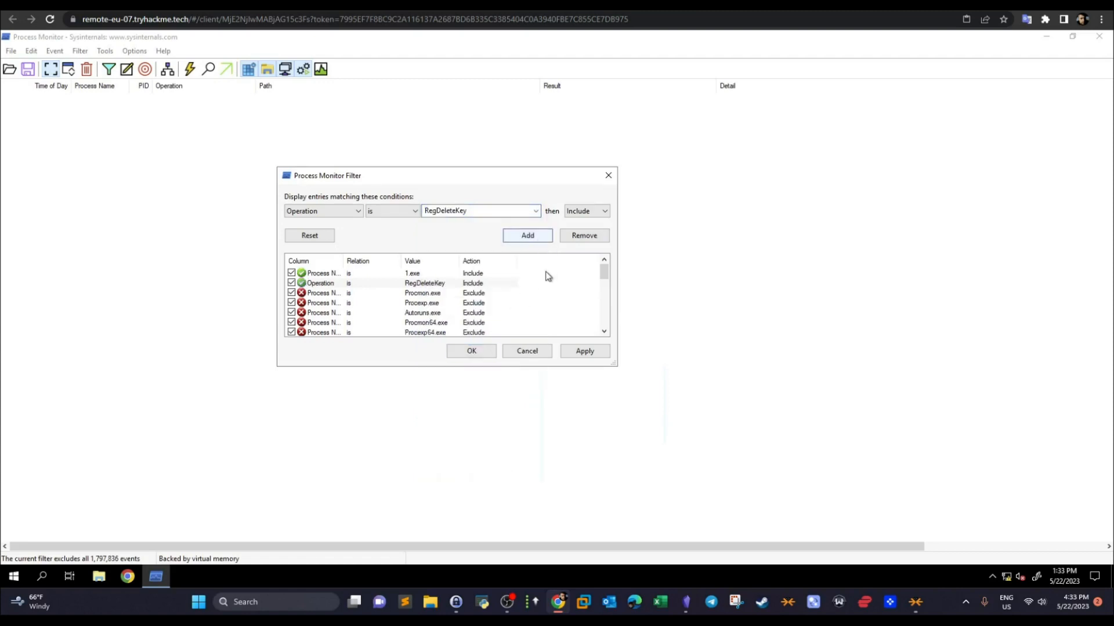
{"action": "left_click", "coordinate": [585, 352]}
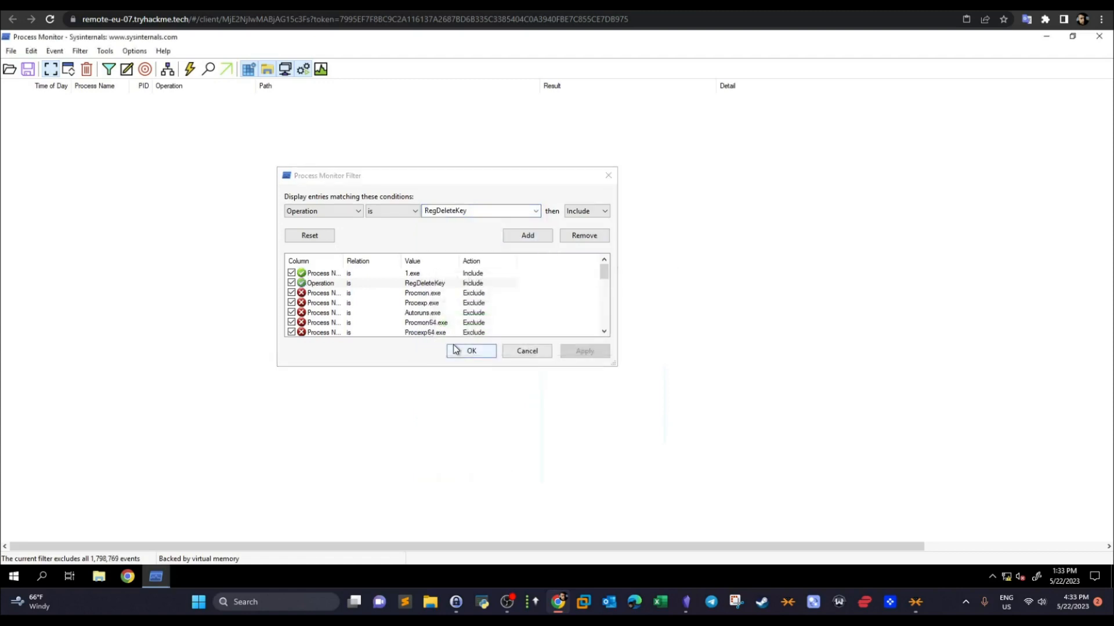
Step: Remove the RegDeleteKey and 1.exe process name rules, reset the event filter to its defaults, then apply and close it
{"action": "left_click", "coordinate": [400, 284]}
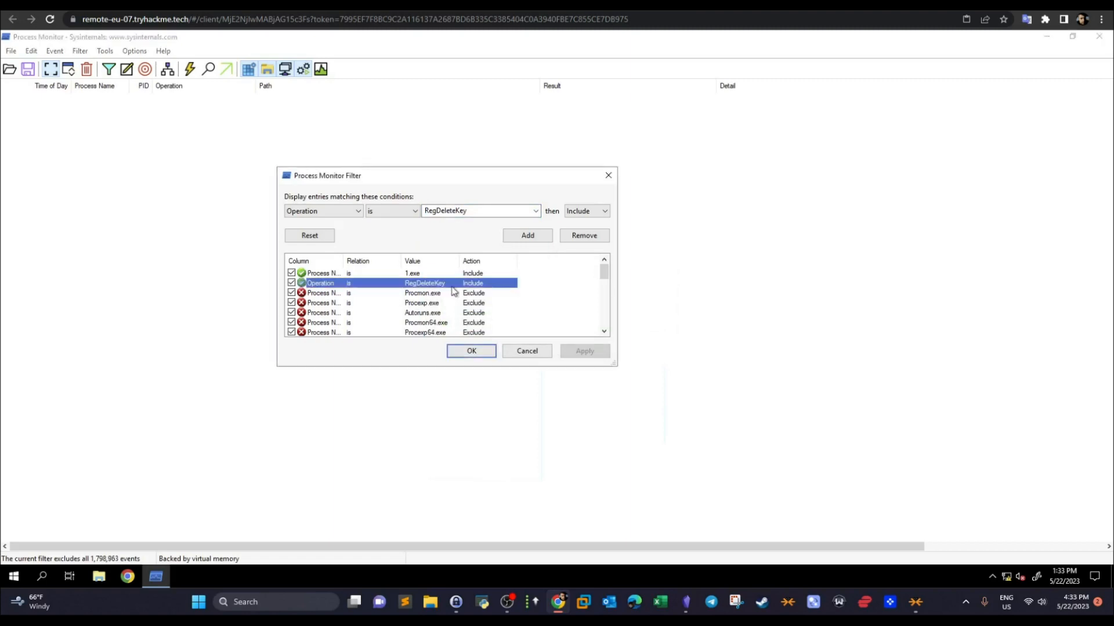
{"action": "left_click", "coordinate": [584, 235]}
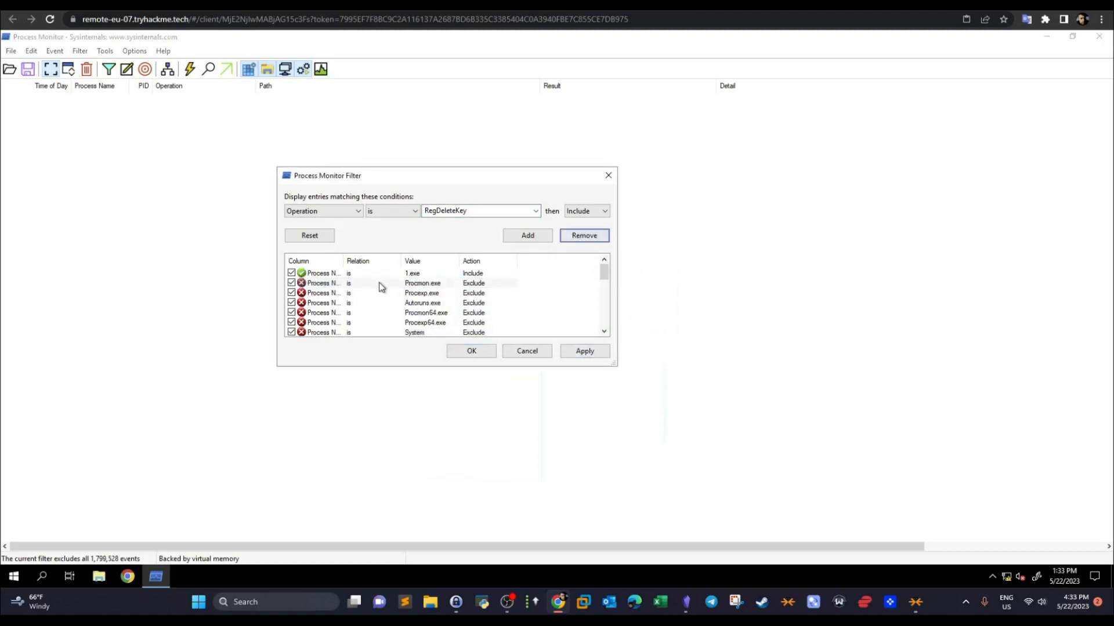
{"action": "left_click", "coordinate": [317, 274]}
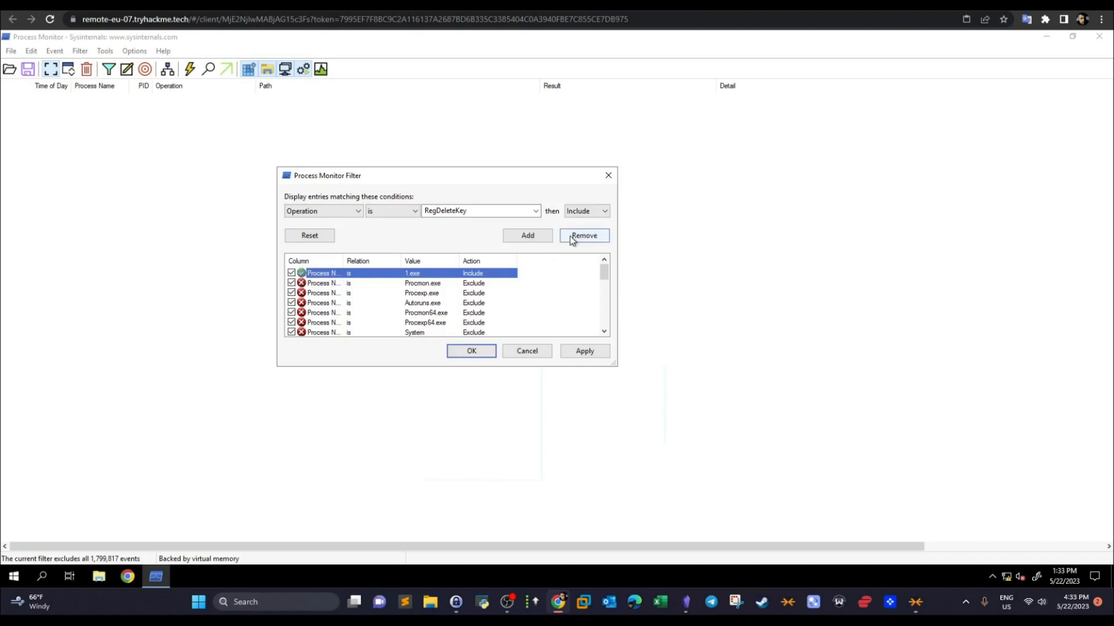
{"action": "left_click", "coordinate": [573, 238]}
{"action": "left_click", "coordinate": [309, 236]}
{"action": "left_click", "coordinate": [586, 352]}
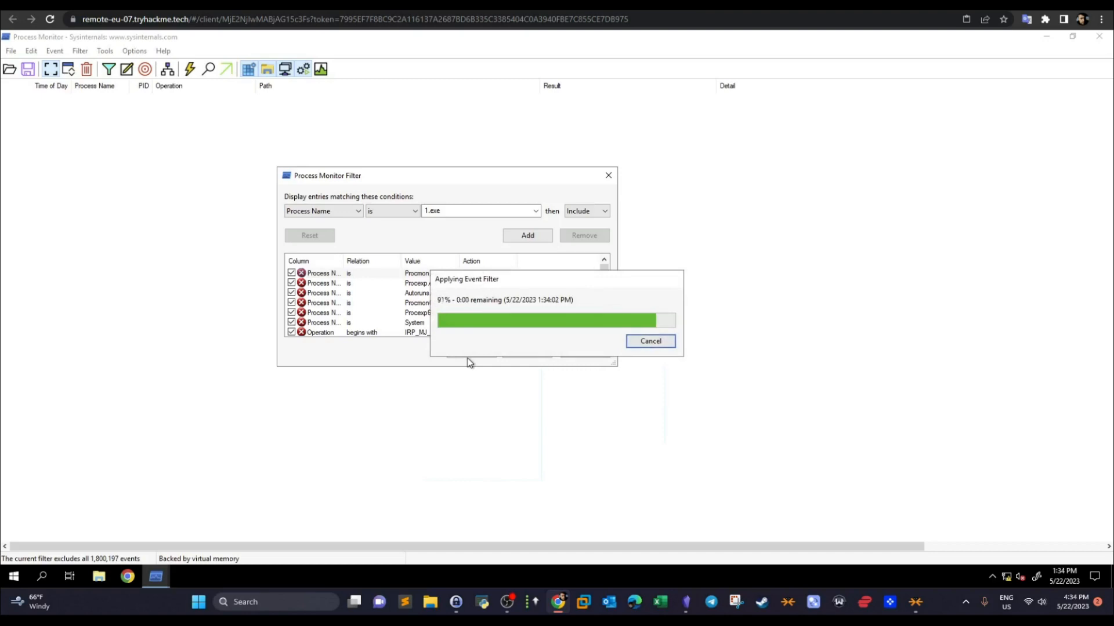
{"action": "left_click", "coordinate": [470, 352]}
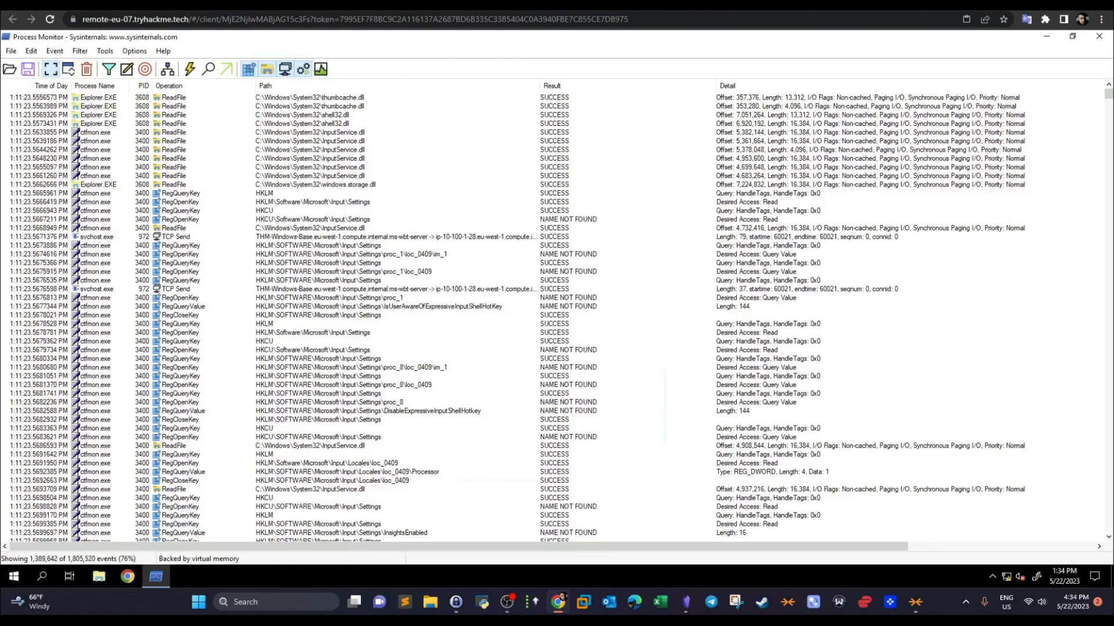
Step: Switch to the TryHackMe room page, collapse Task 3 ProcMon in the task list, and return to the remote machine
{"action": "key", "text": "ctrl+Tab"}
{"action": "scroll", "coordinate": [609, 191], "scroll_direction": "up", "scroll_amount": 10}
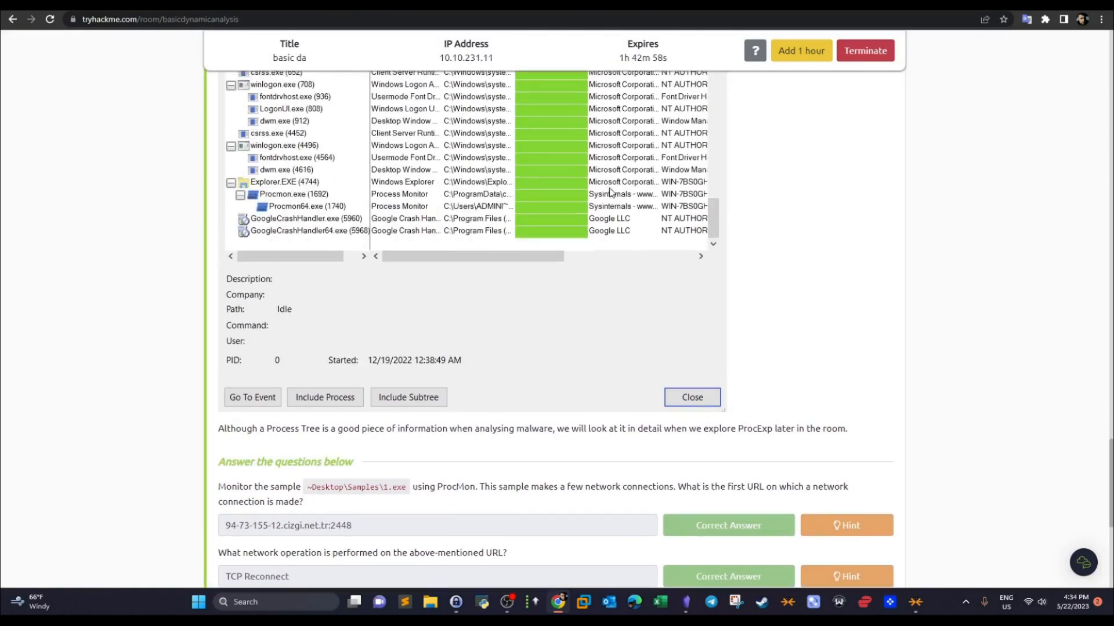
{"action": "scroll", "coordinate": [609, 191], "scroll_direction": "up", "scroll_amount": 6}
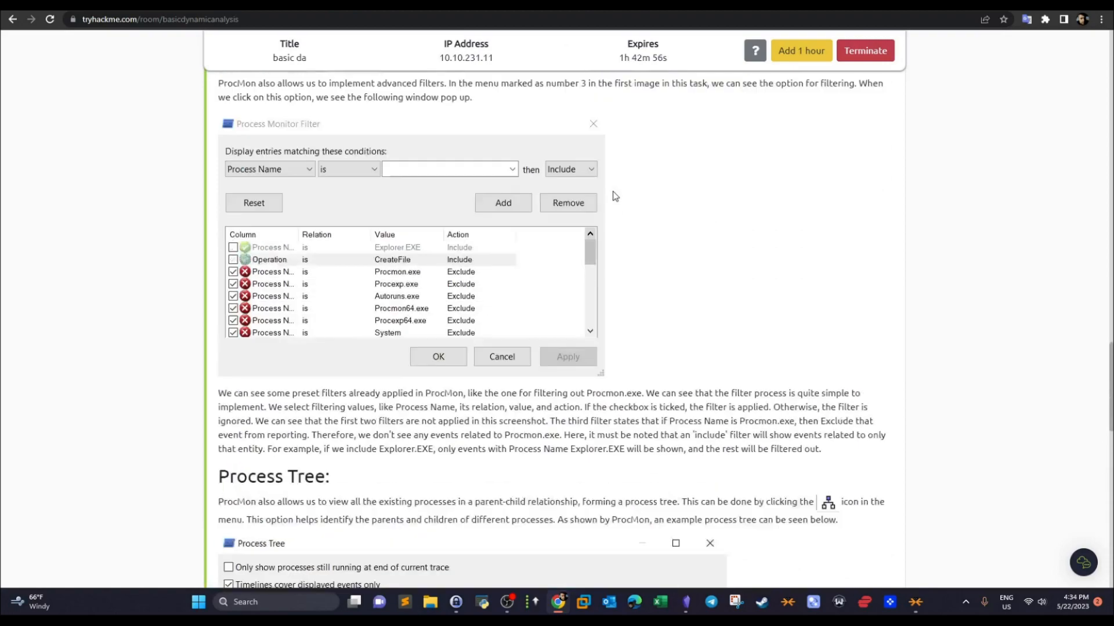
{"action": "scroll", "coordinate": [615, 196], "scroll_direction": "up", "scroll_amount": 8}
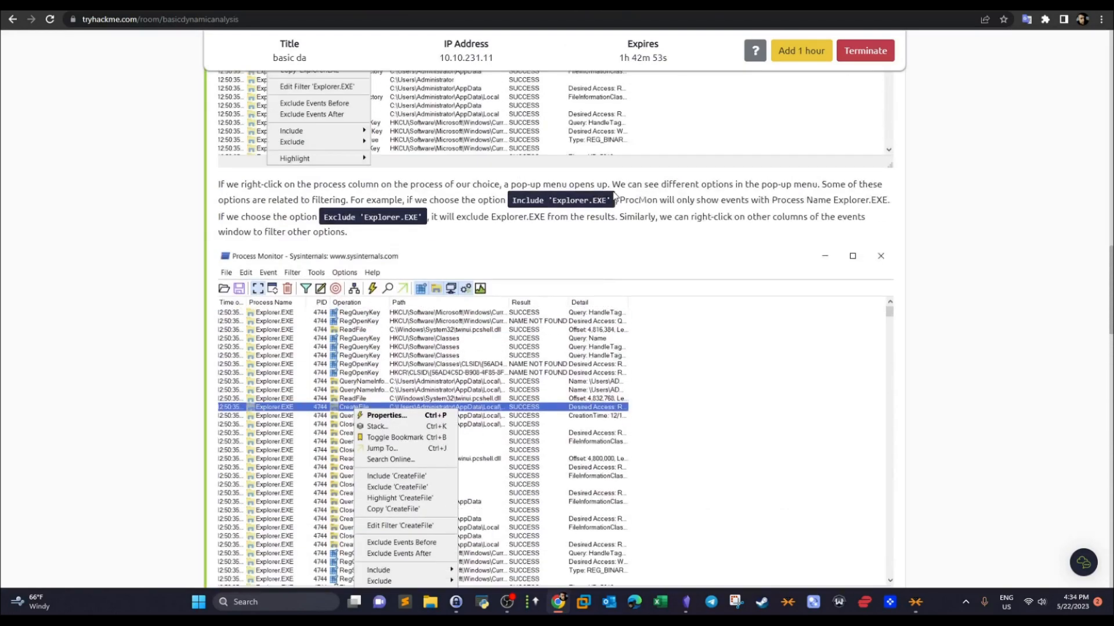
{"action": "scroll", "coordinate": [615, 197], "scroll_direction": "up", "scroll_amount": 10}
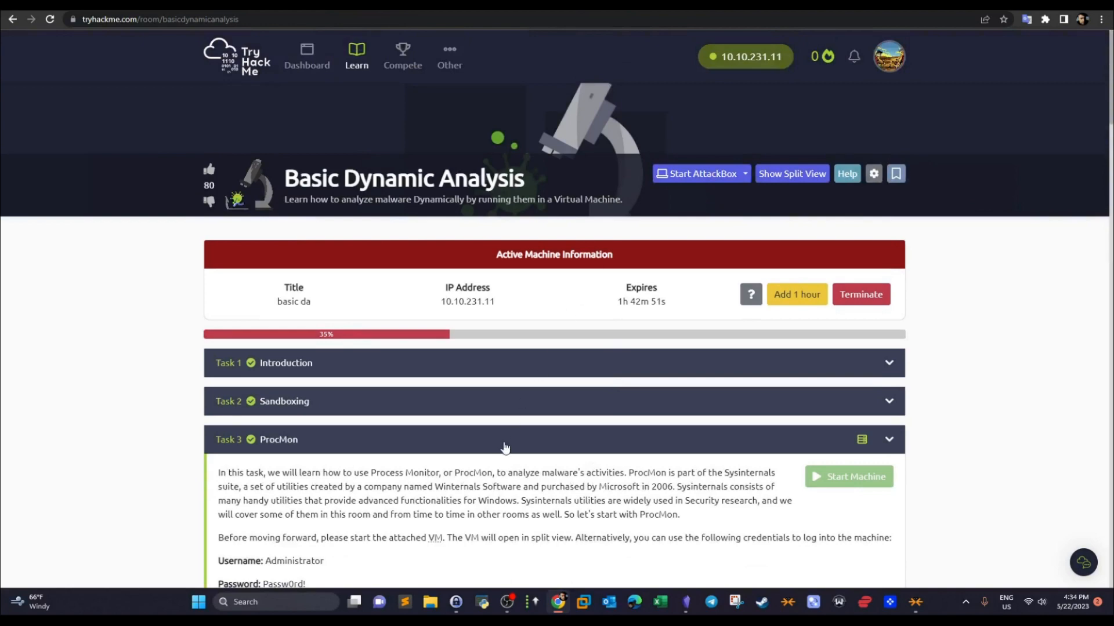
{"action": "left_click", "coordinate": [505, 446]}
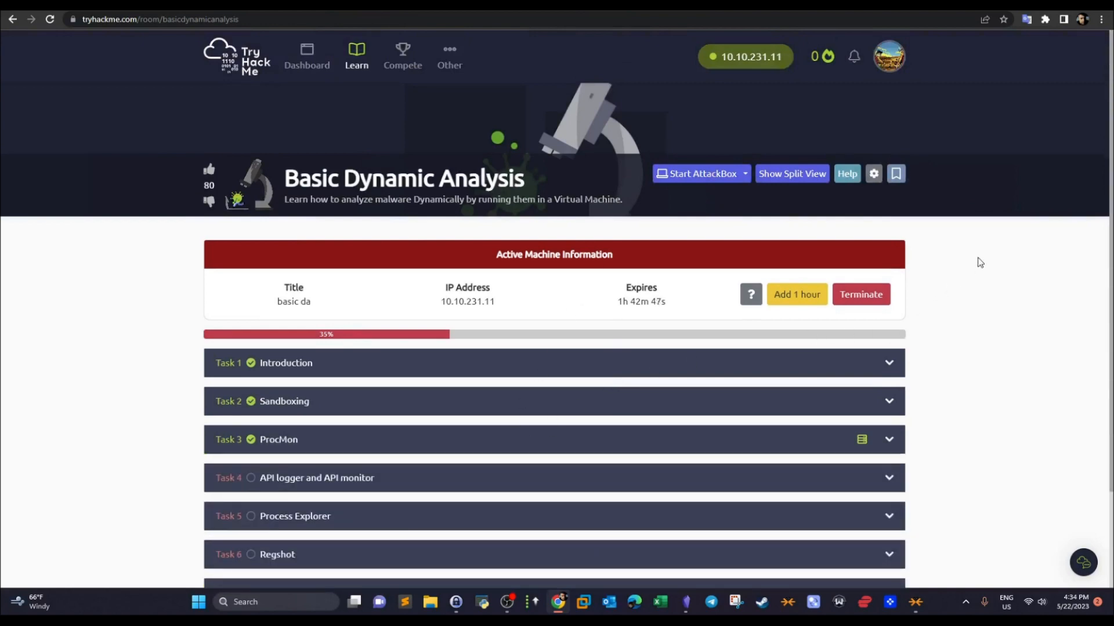
{"action": "key", "text": "ctrl+Tab"}
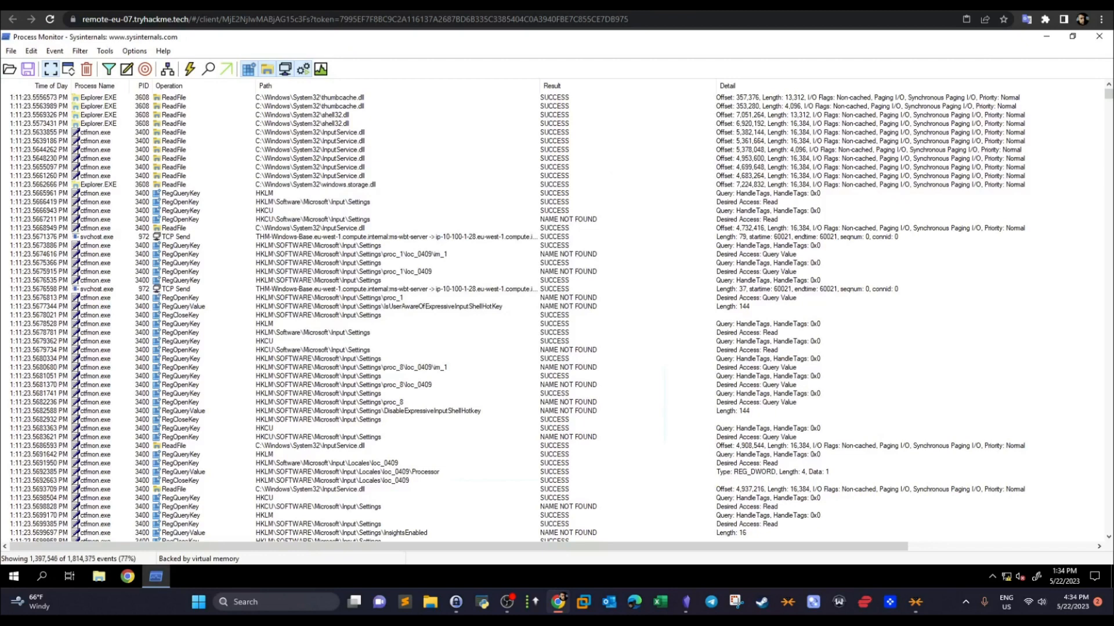